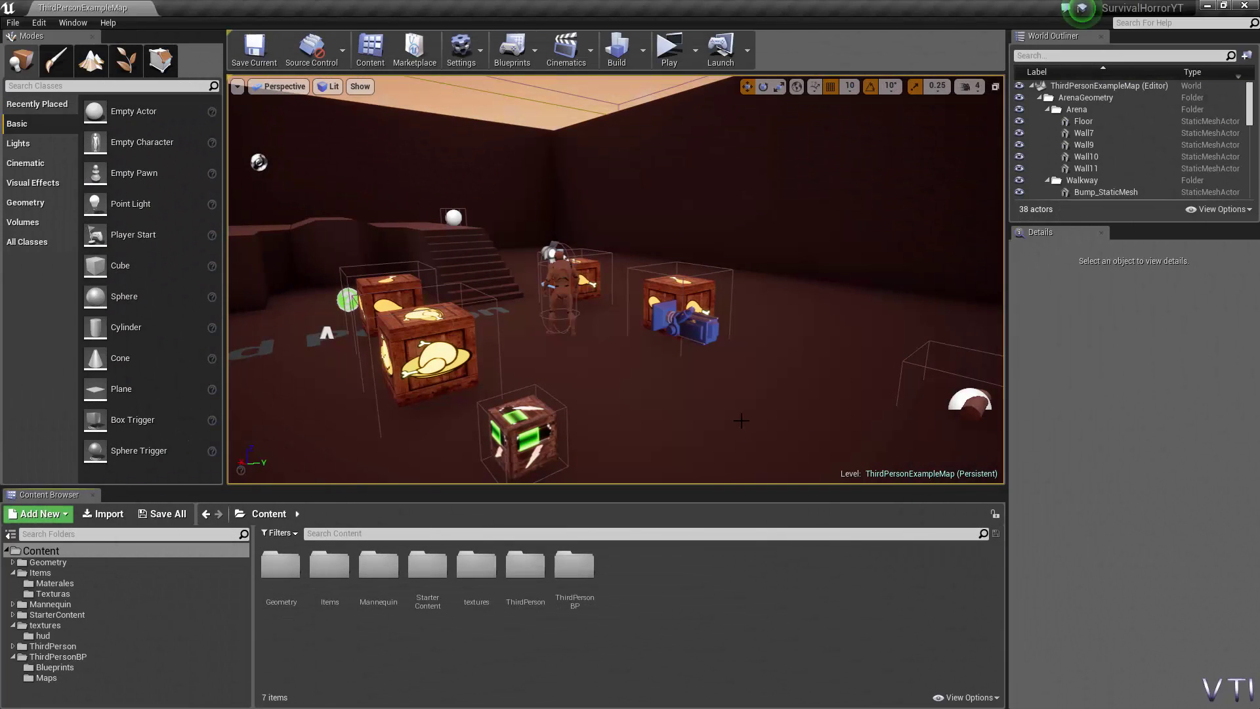
Play-test the level standalone, walking around the crates and picking an item into slot 1.
mouse_move(742, 431)
right_mouse_down()
mouse_move(703, 395)
mouse_move(638, 380)
right_mouse_up()
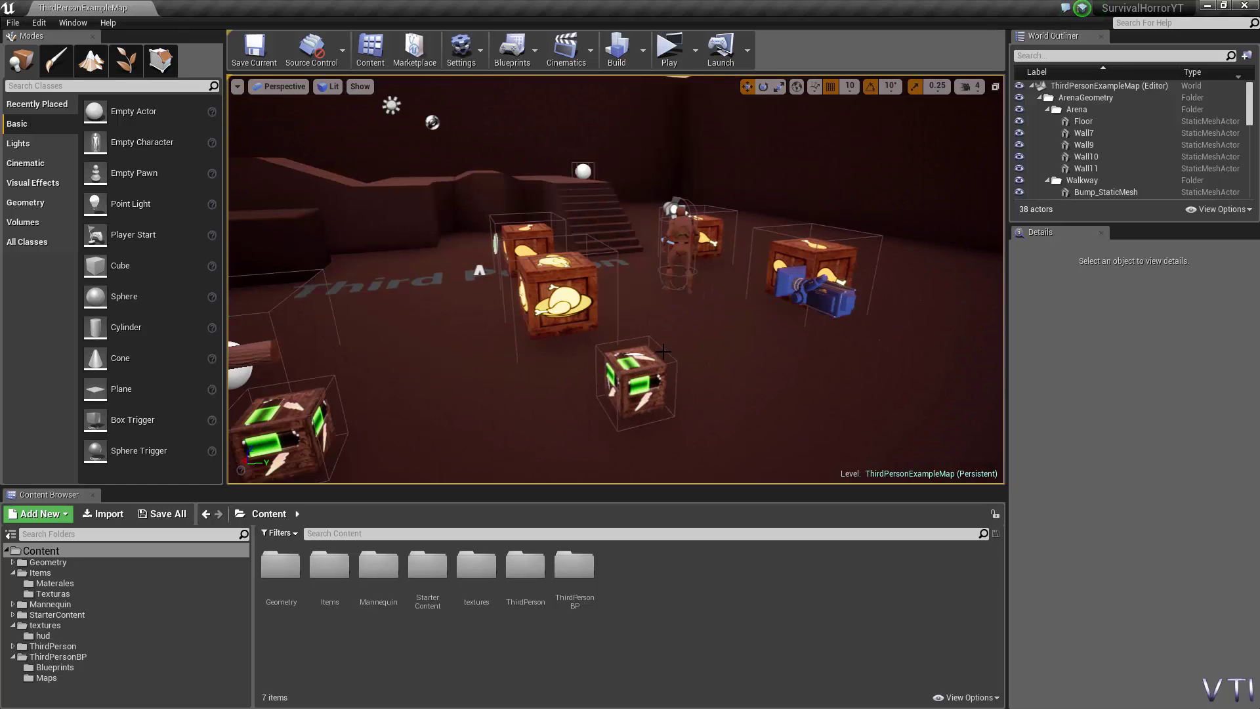
mouse_move(663, 352)
right_mouse_down()
mouse_move(666, 372)
mouse_move(693, 379)
right_mouse_up()
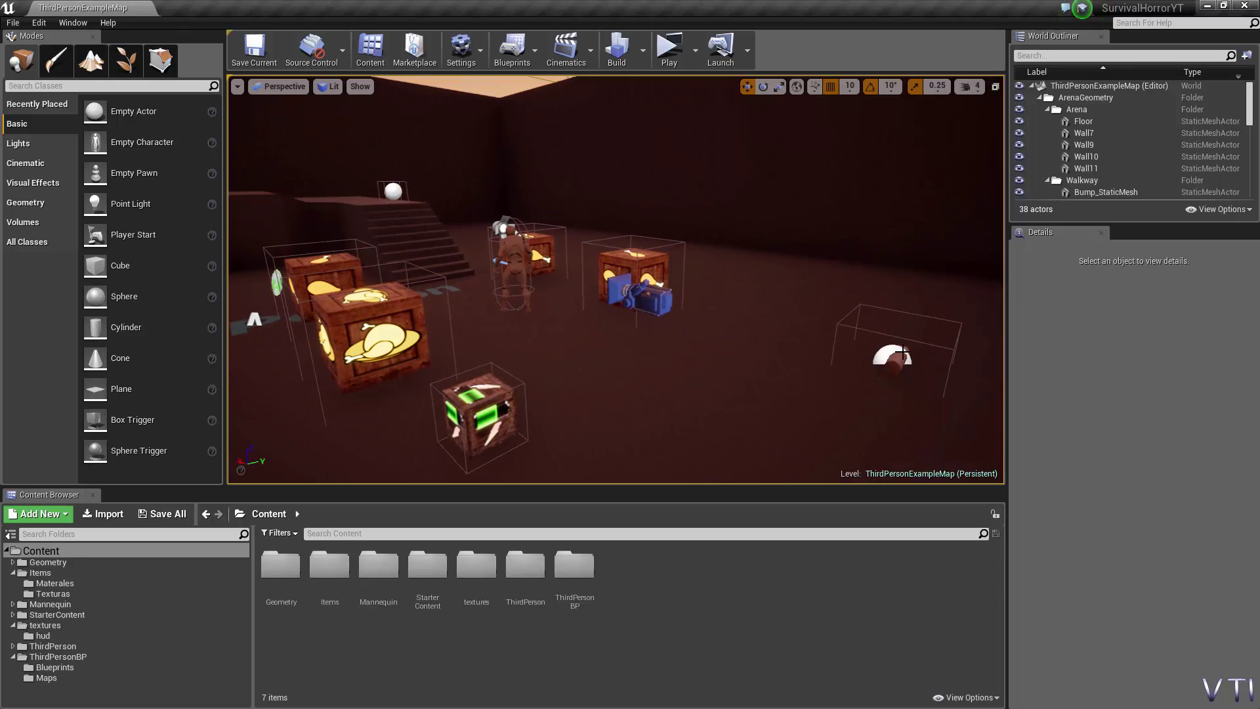
left_click(668, 48)
left_click(622, 392)
key("shift+w")
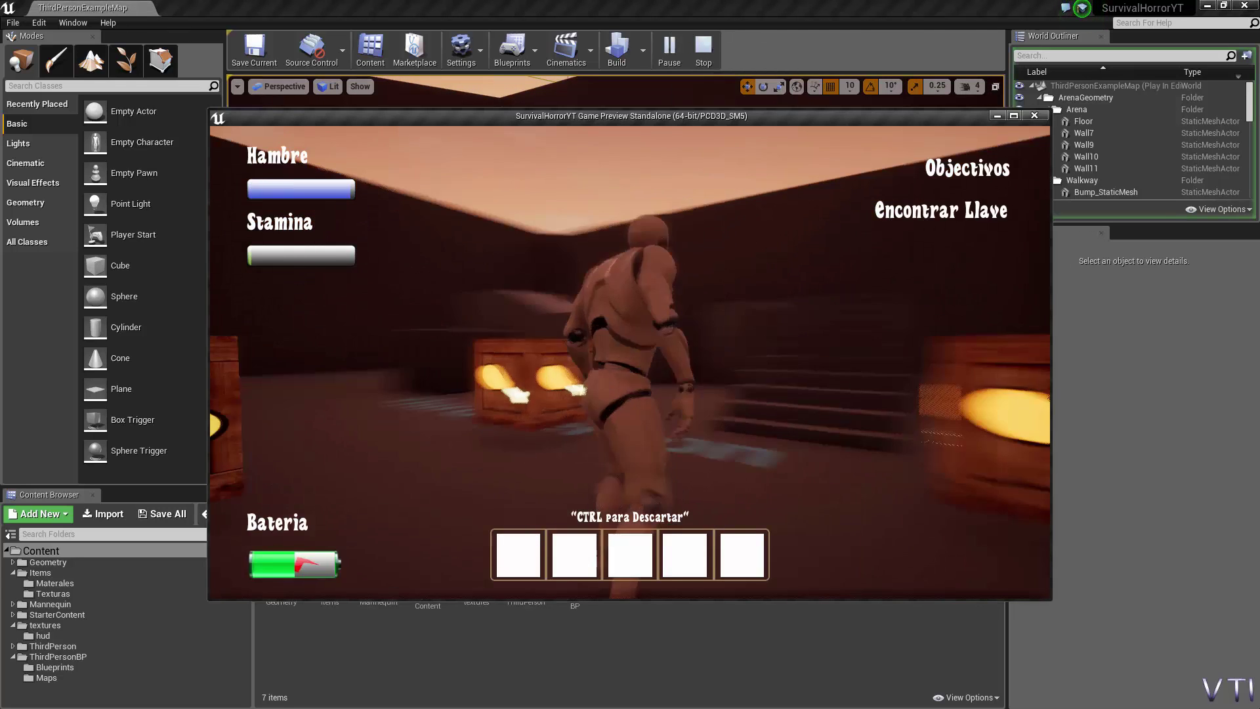
key("w")
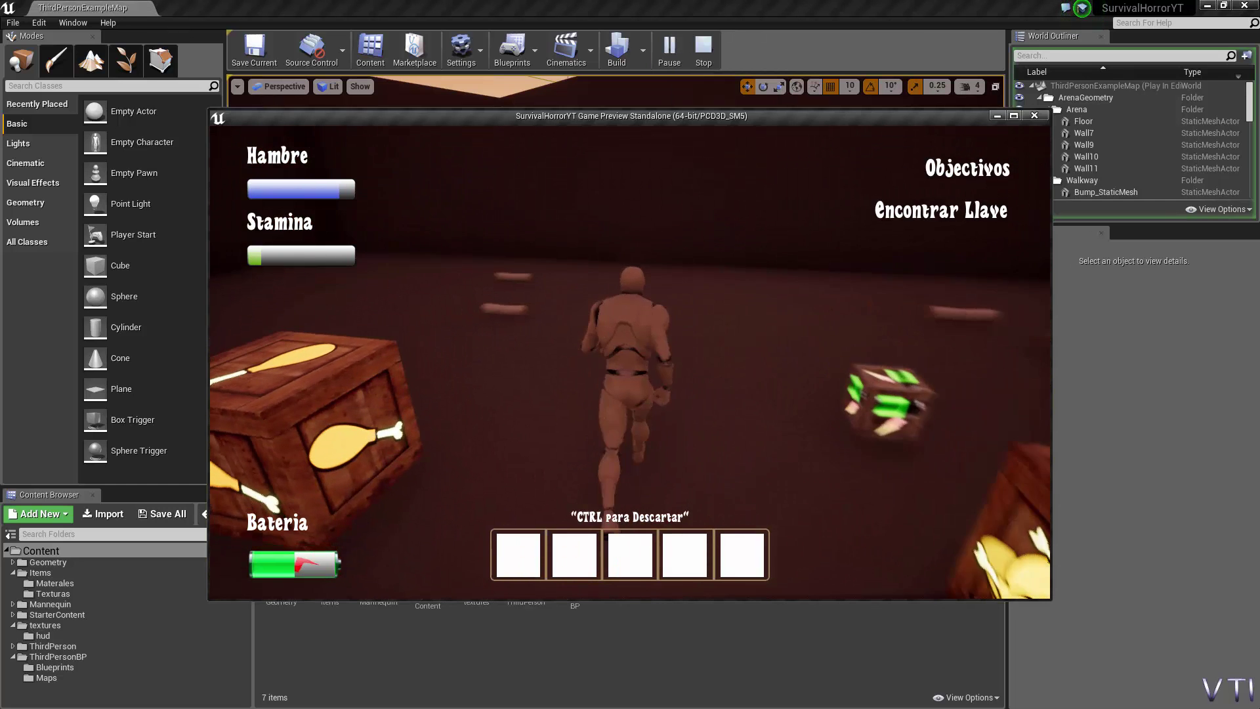
key("1")
key("s")
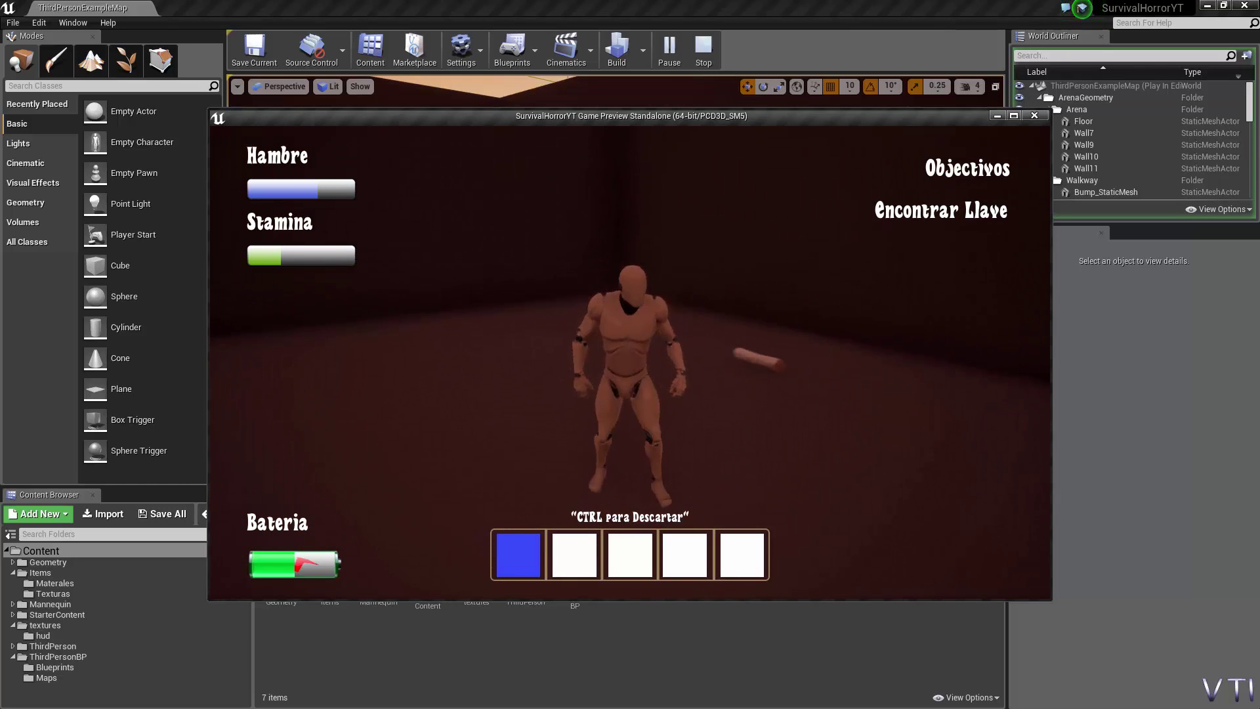
key("w")
key("w")
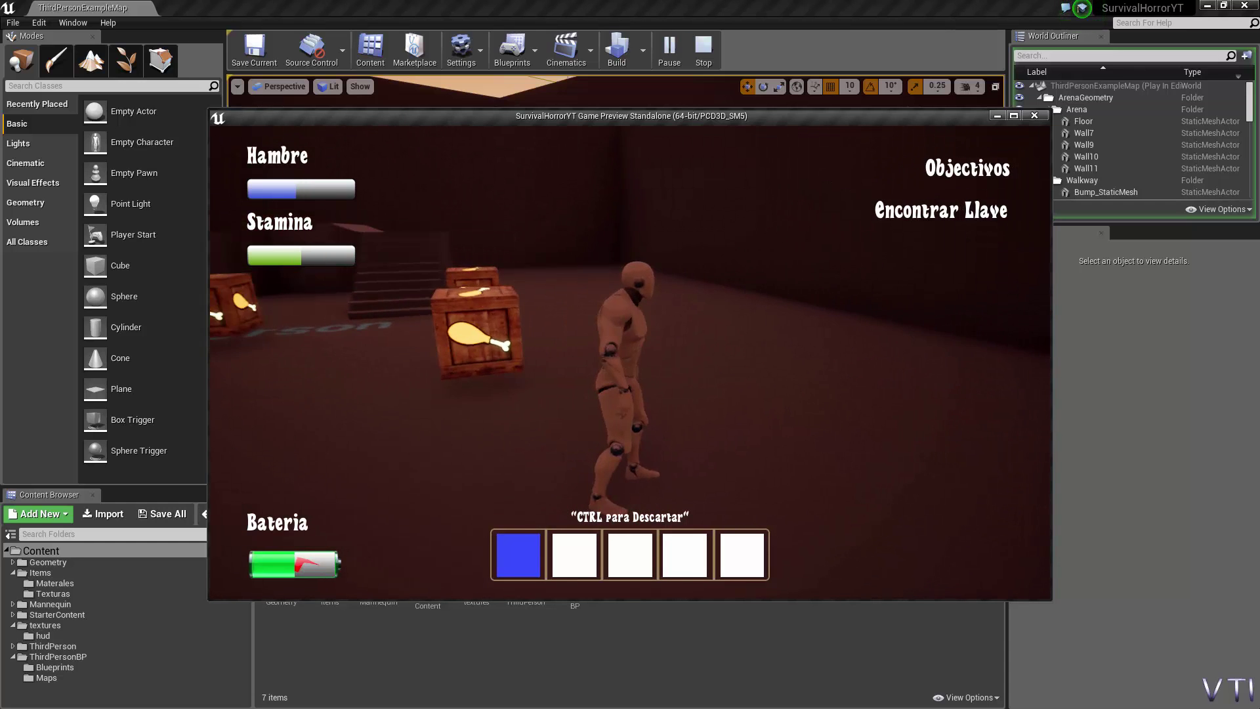
key("s")
key("a")
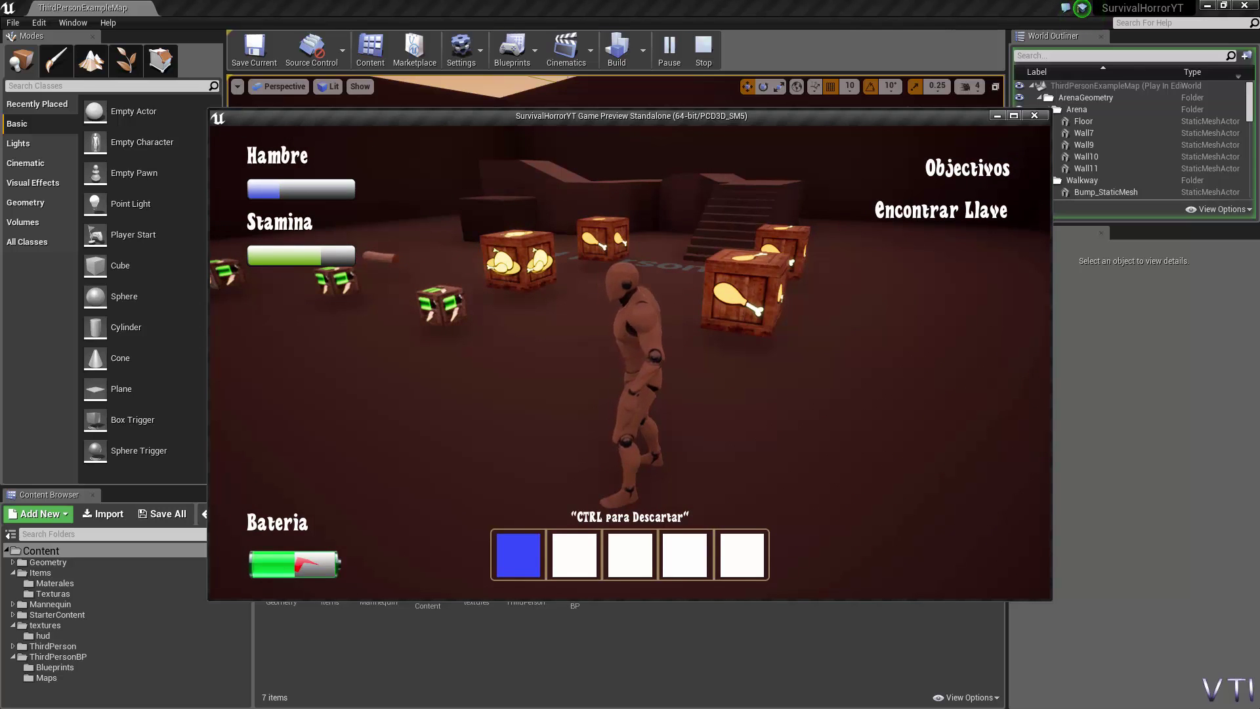
key("Escape")
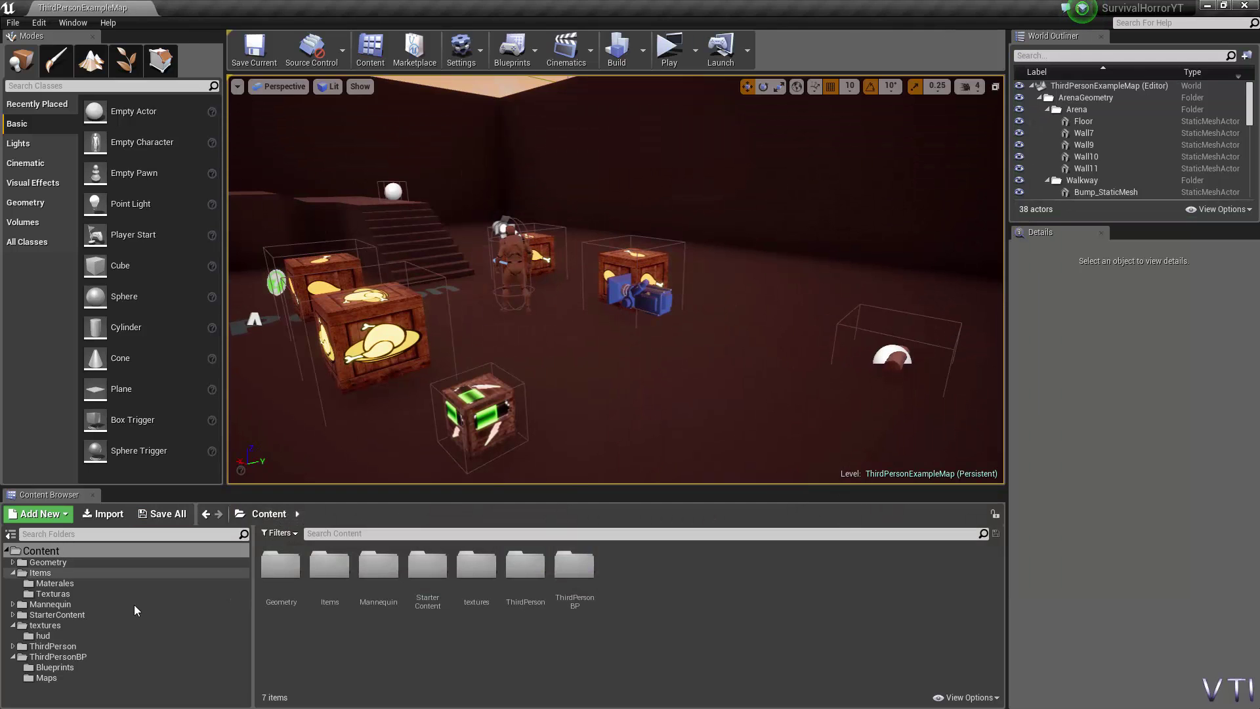
Import the madera image from Nueva carpeta (2) into the textures/hud folder.
left_click(61, 636)
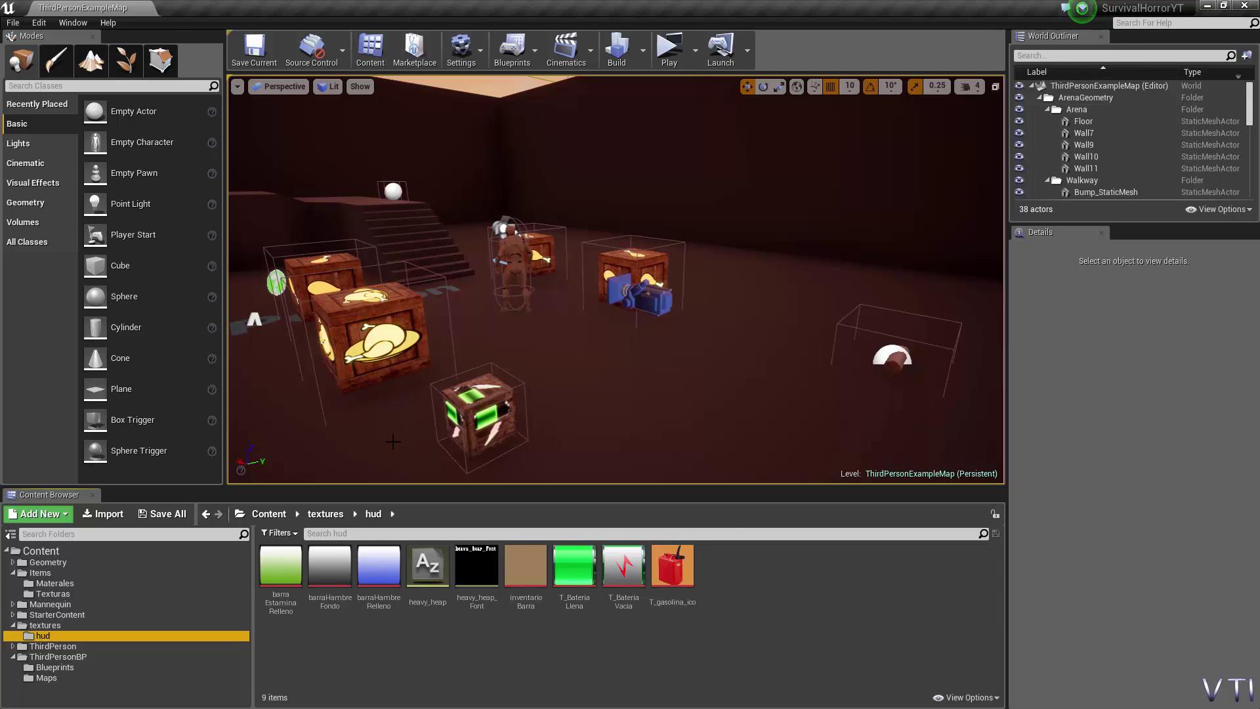
left_click(121, 516)
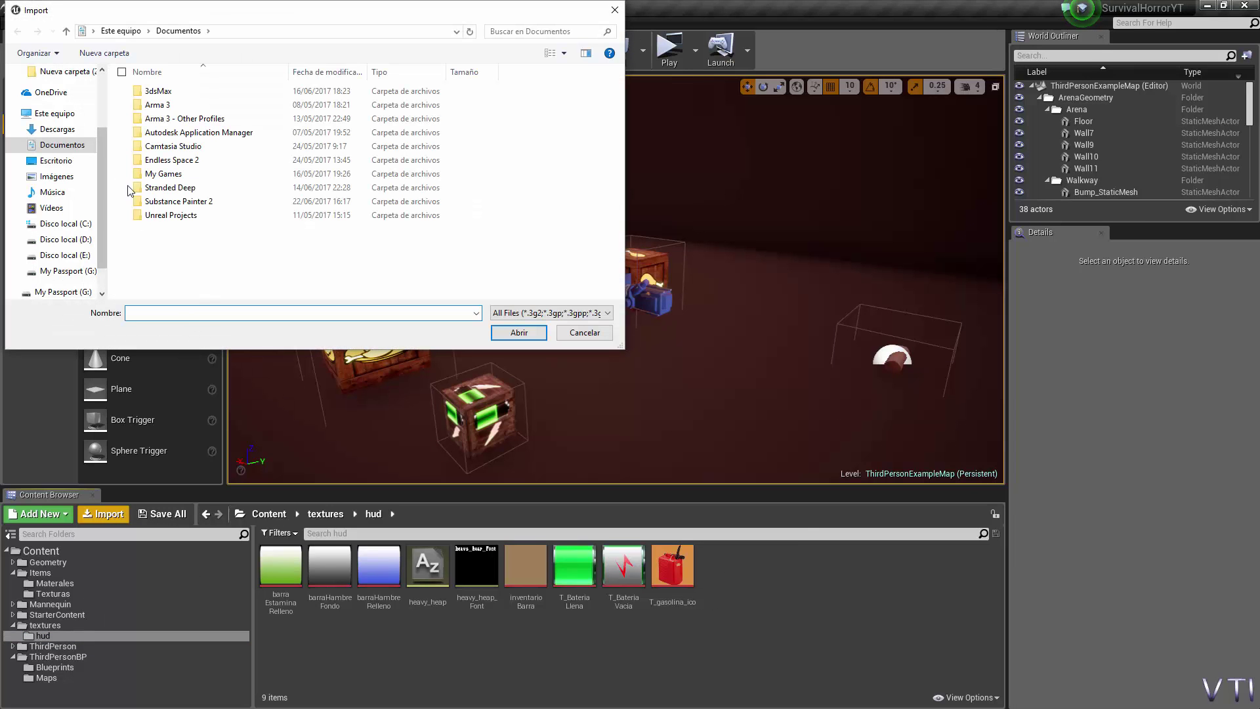
left_click(63, 71)
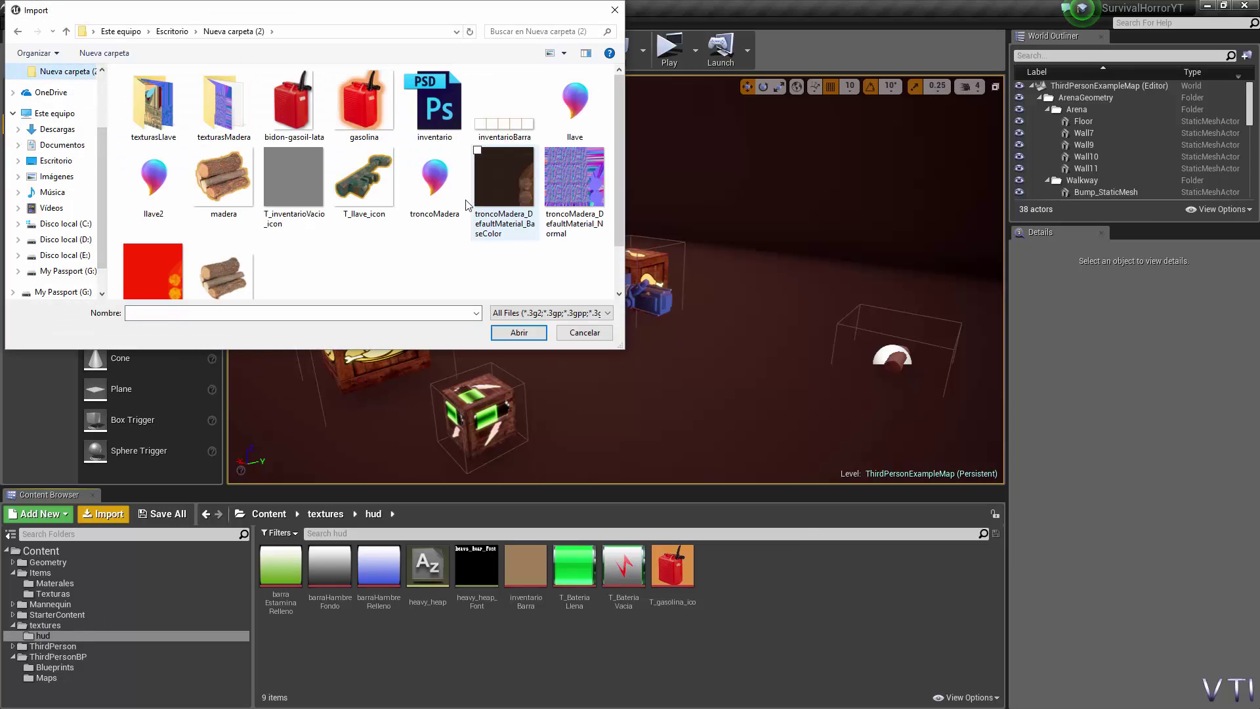
left_click(219, 188)
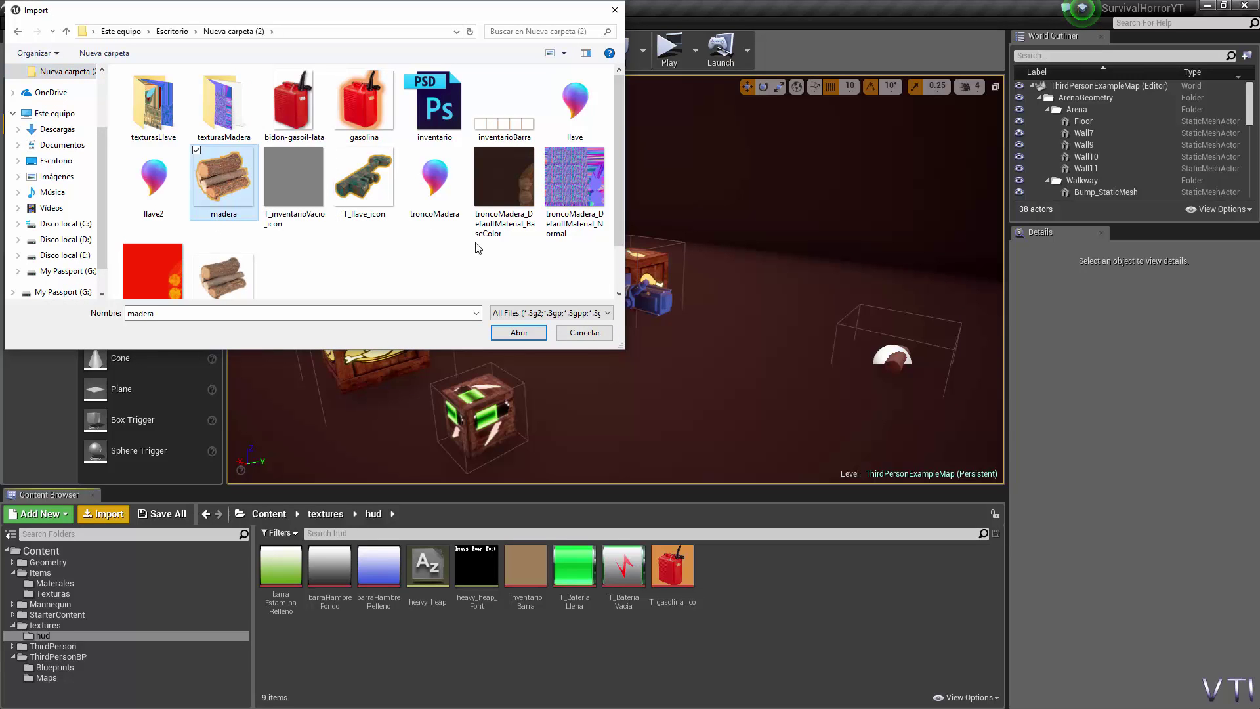
left_click(544, 328)
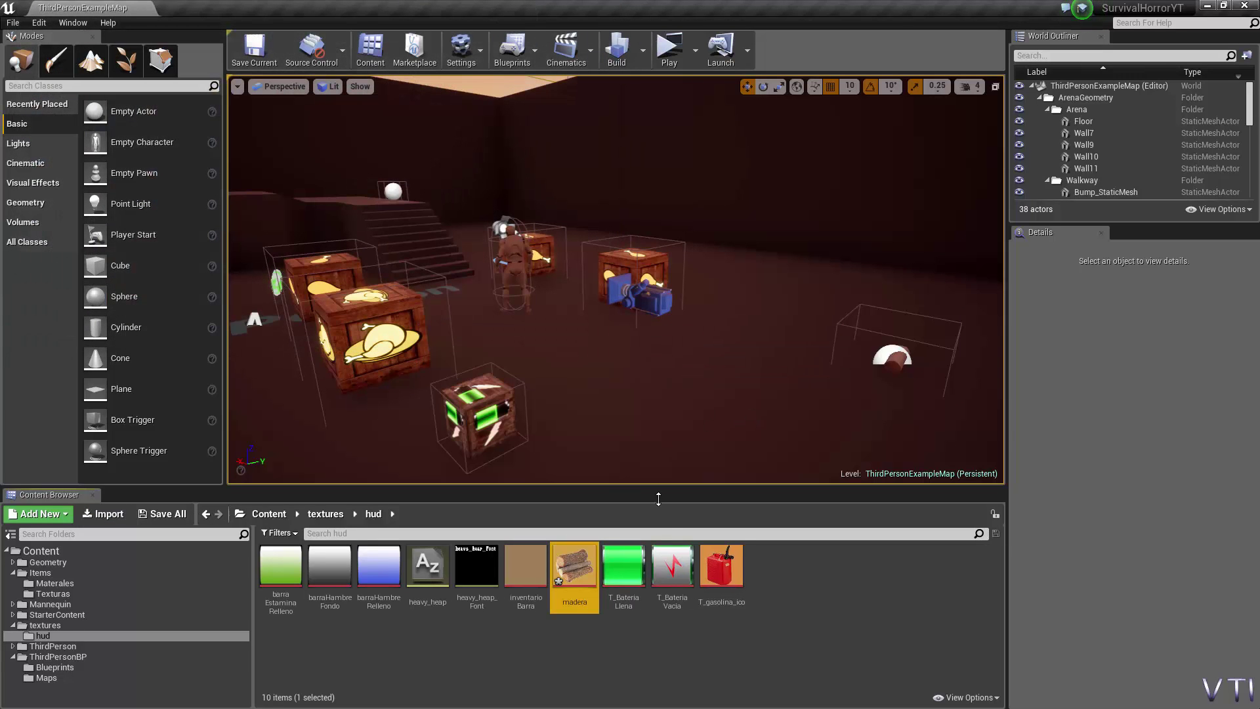
Import the llave2 model into the Items folder with the default FBX settings.
left_click(49, 574)
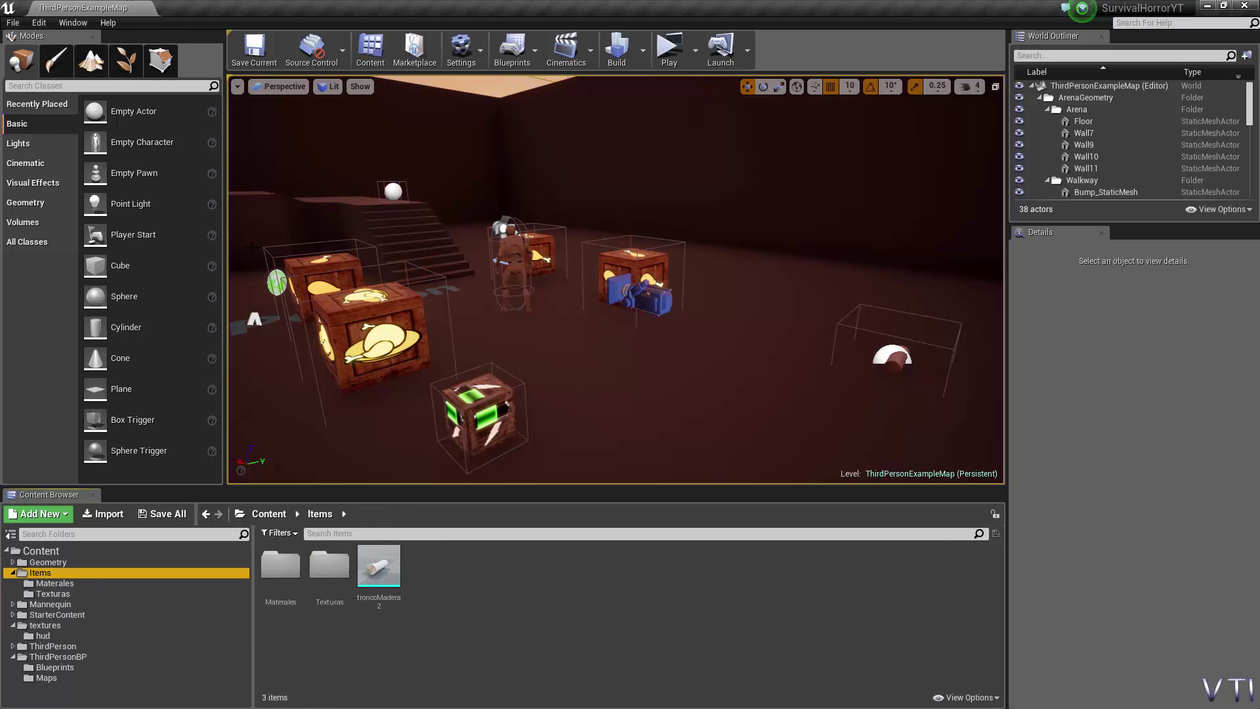
left_click(103, 514)
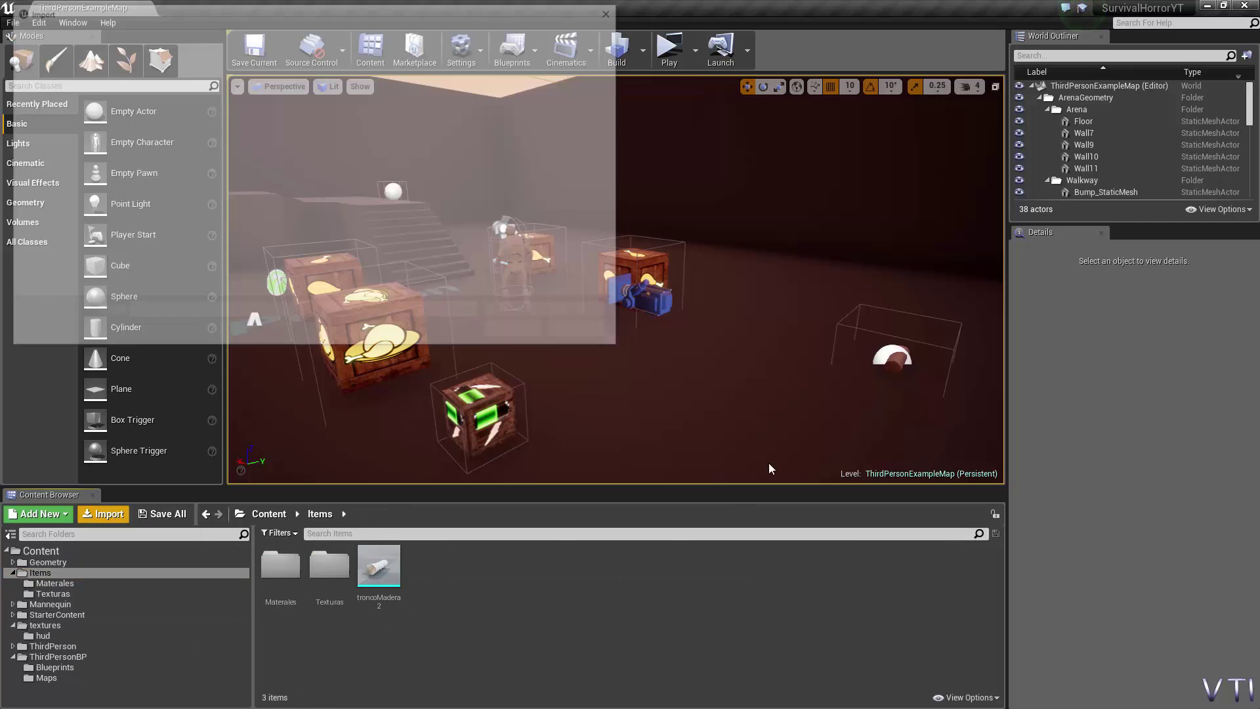
left_click(372, 196)
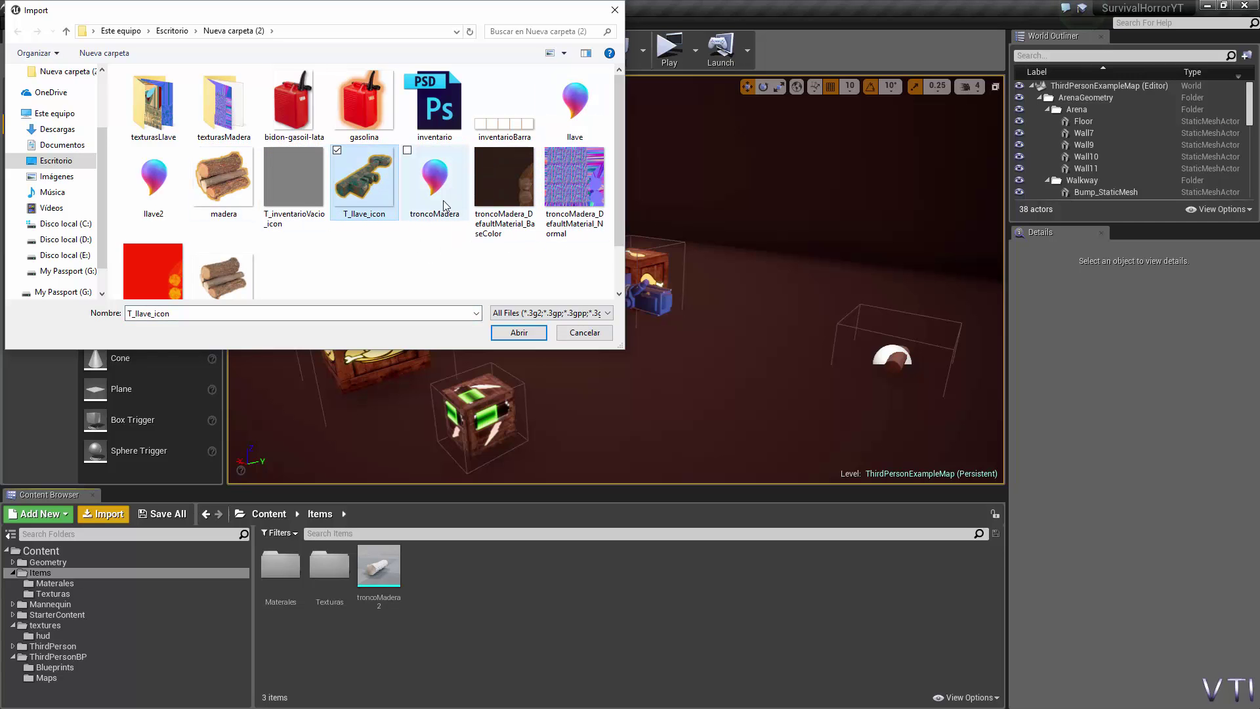
left_click(150, 187)
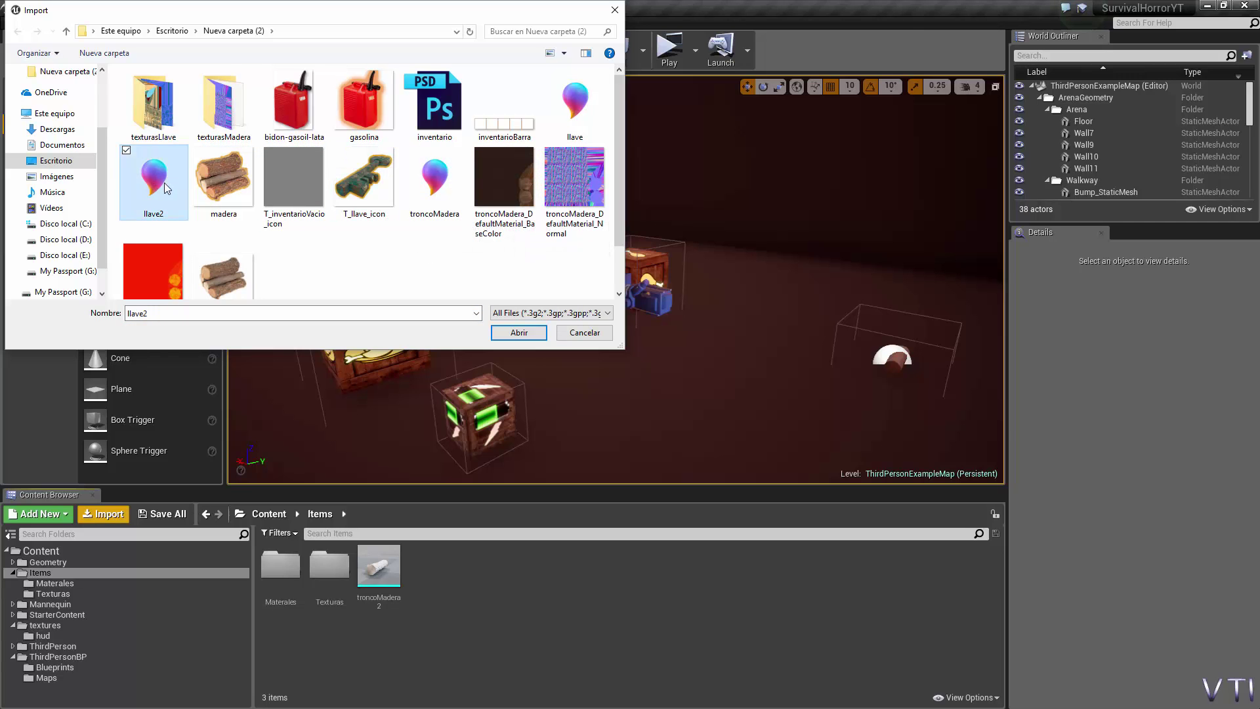
left_click(532, 336)
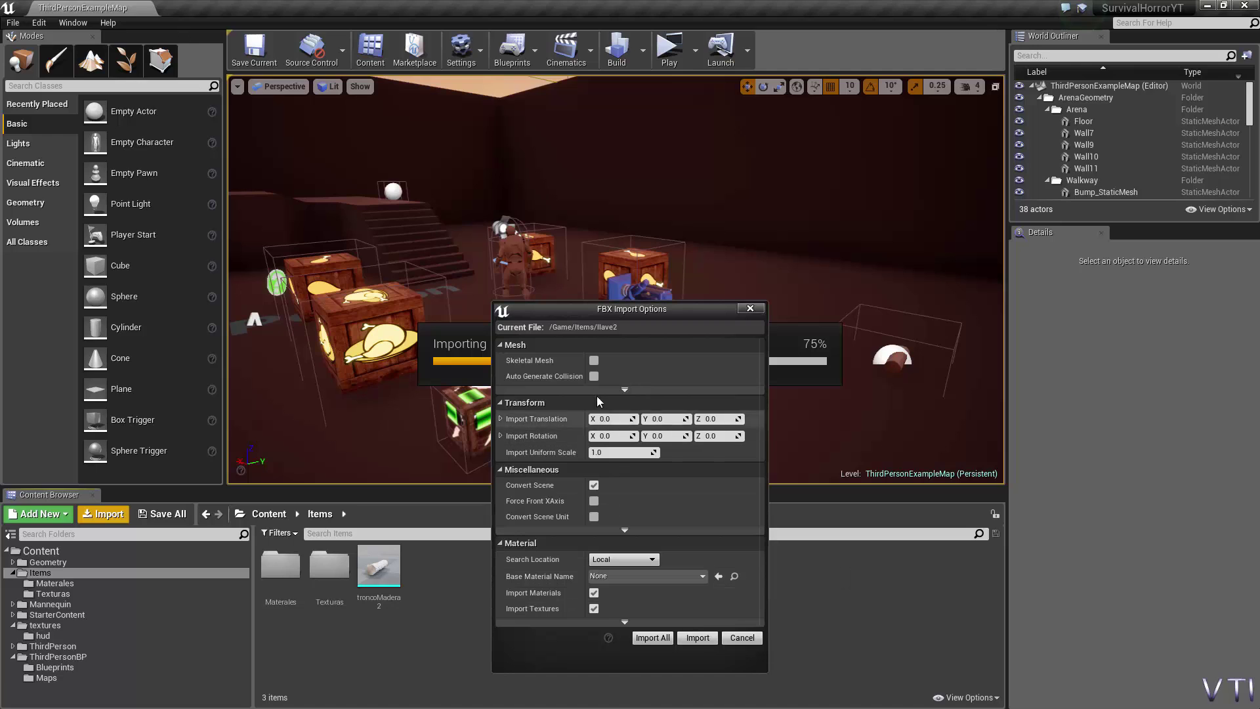
left_click(698, 638)
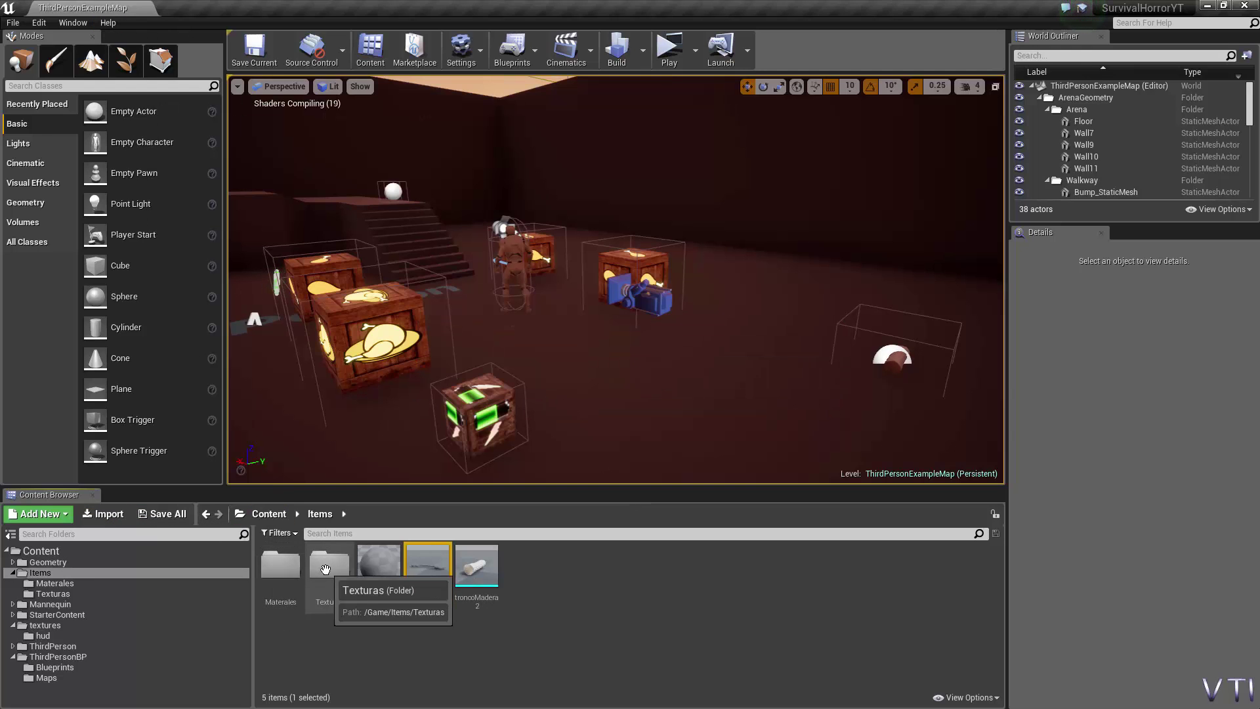
Move the llave asset into the Materales folder.
left_click(375, 569)
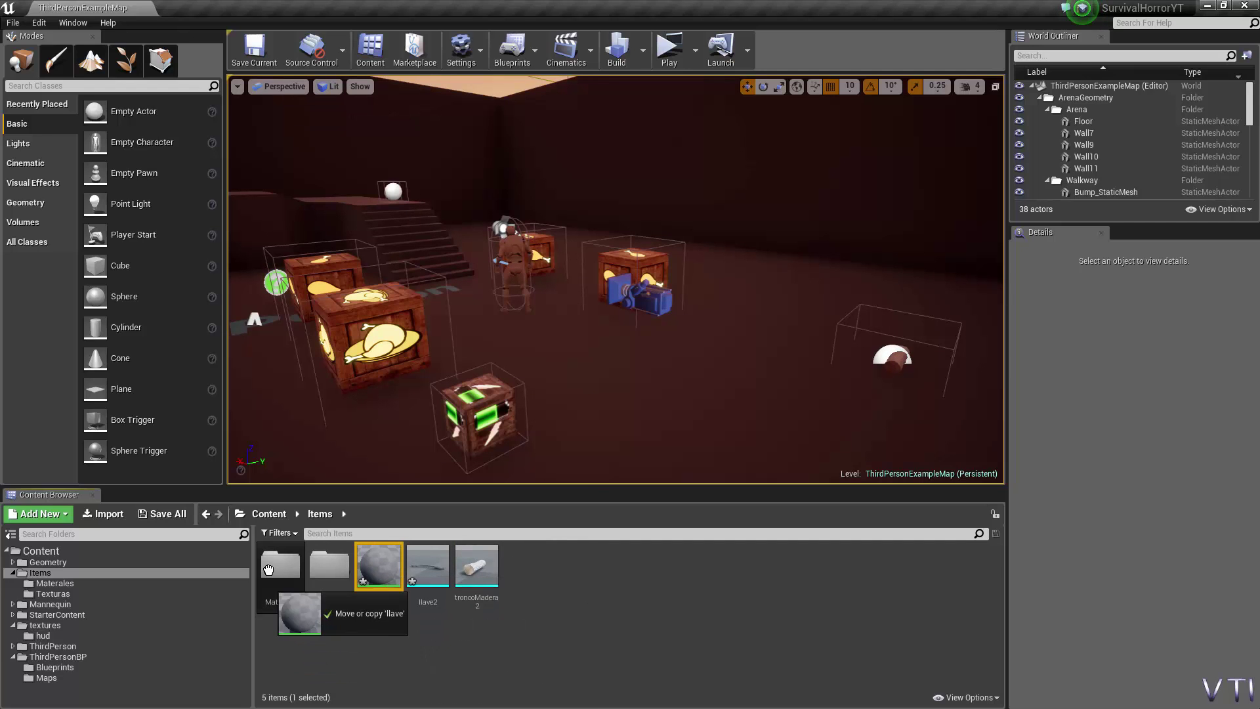
left_click_drag(377, 566, 281, 567)
left_click(313, 606)
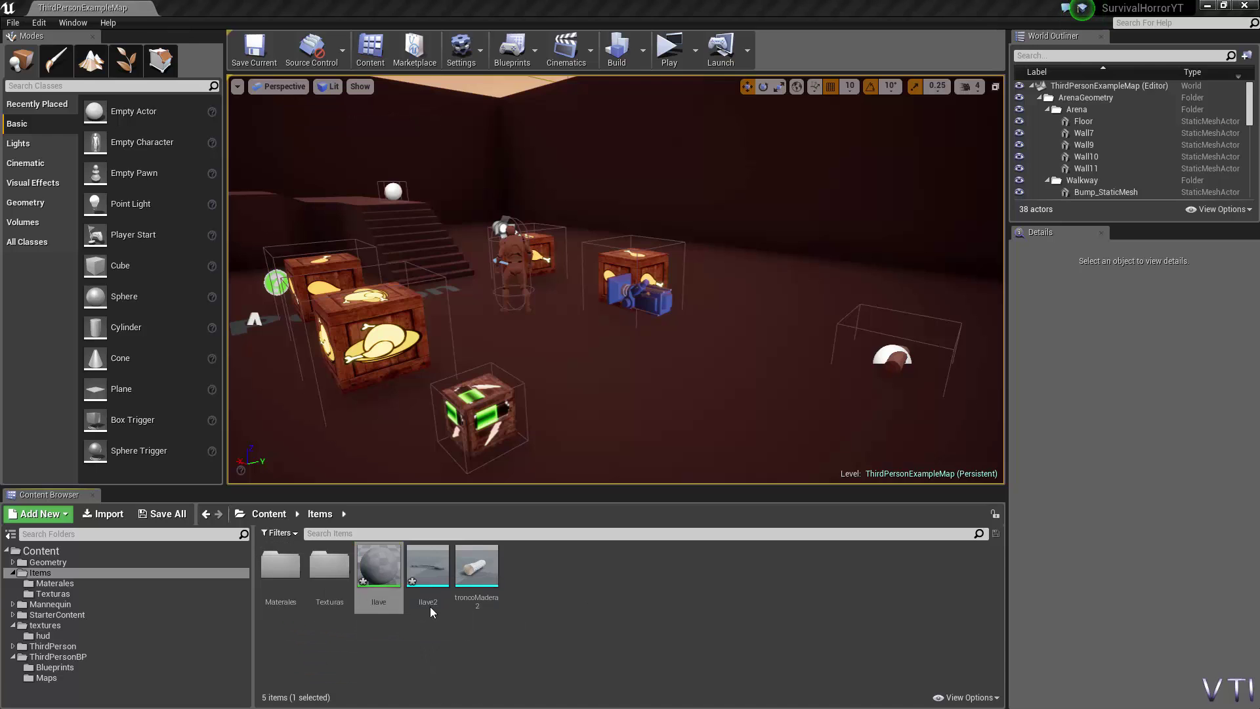
Import all three llave2_llave textures from texturasLlave into Items/Texturas.
double_click(332, 569)
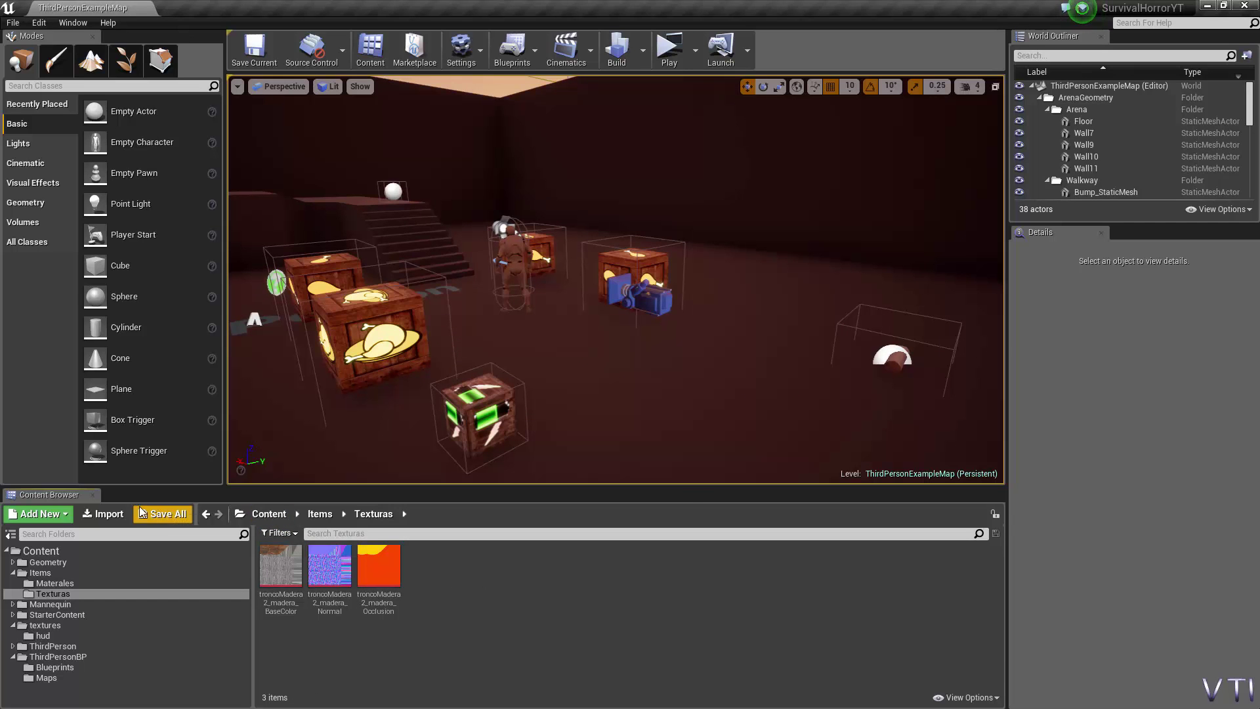
left_click(103, 513)
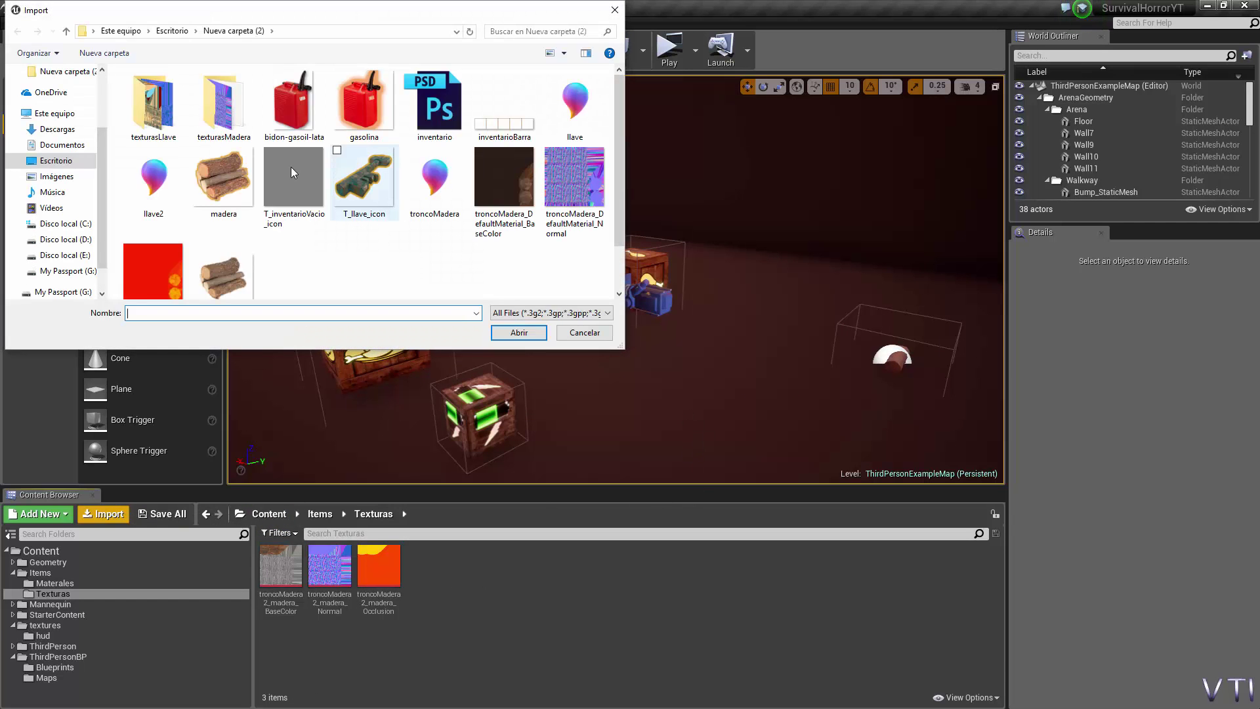
double_click(153, 105)
left_click_drag(380, 109, 158, 179)
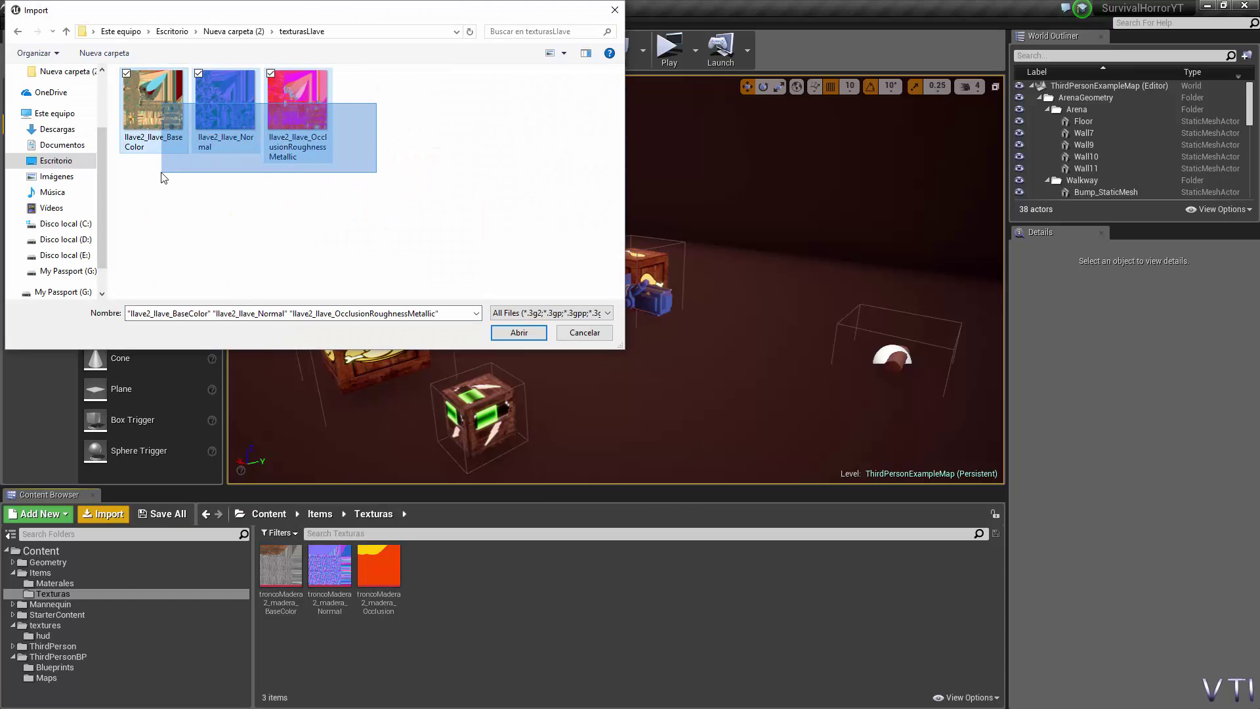
left_click(518, 333)
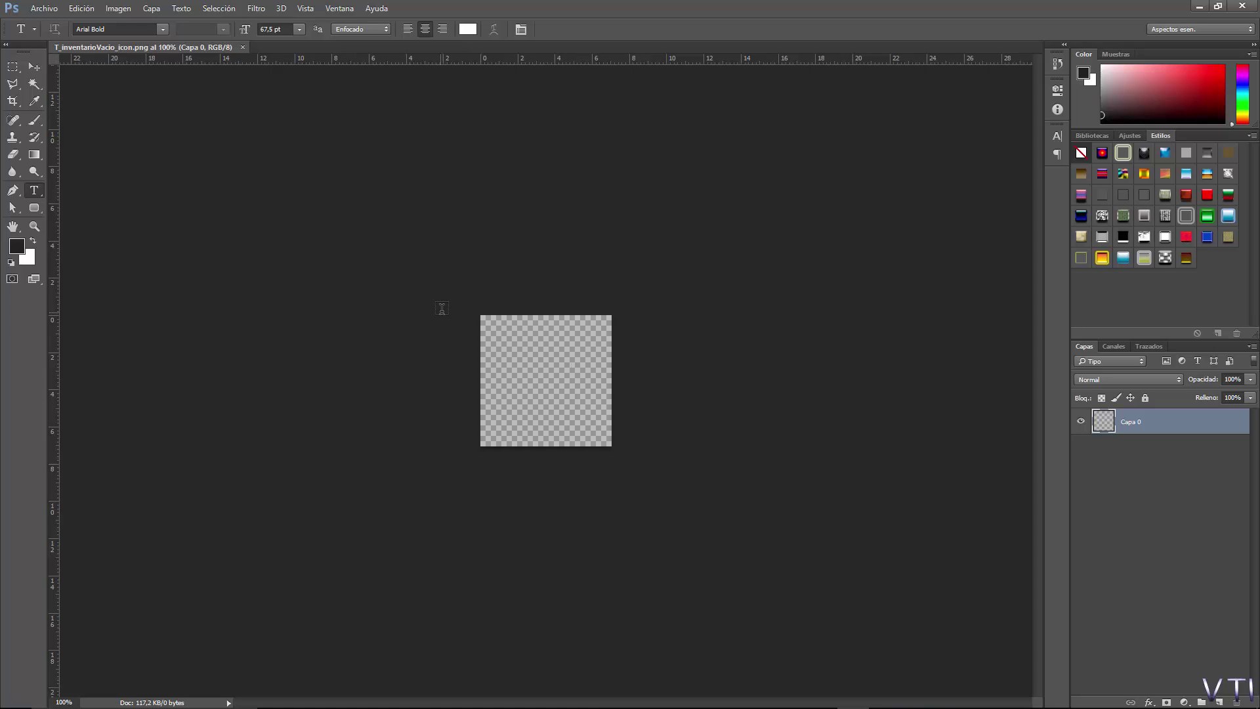
Create a new 200x200 transparent document and fill Capa 1 with solid black.
left_click(50, 11)
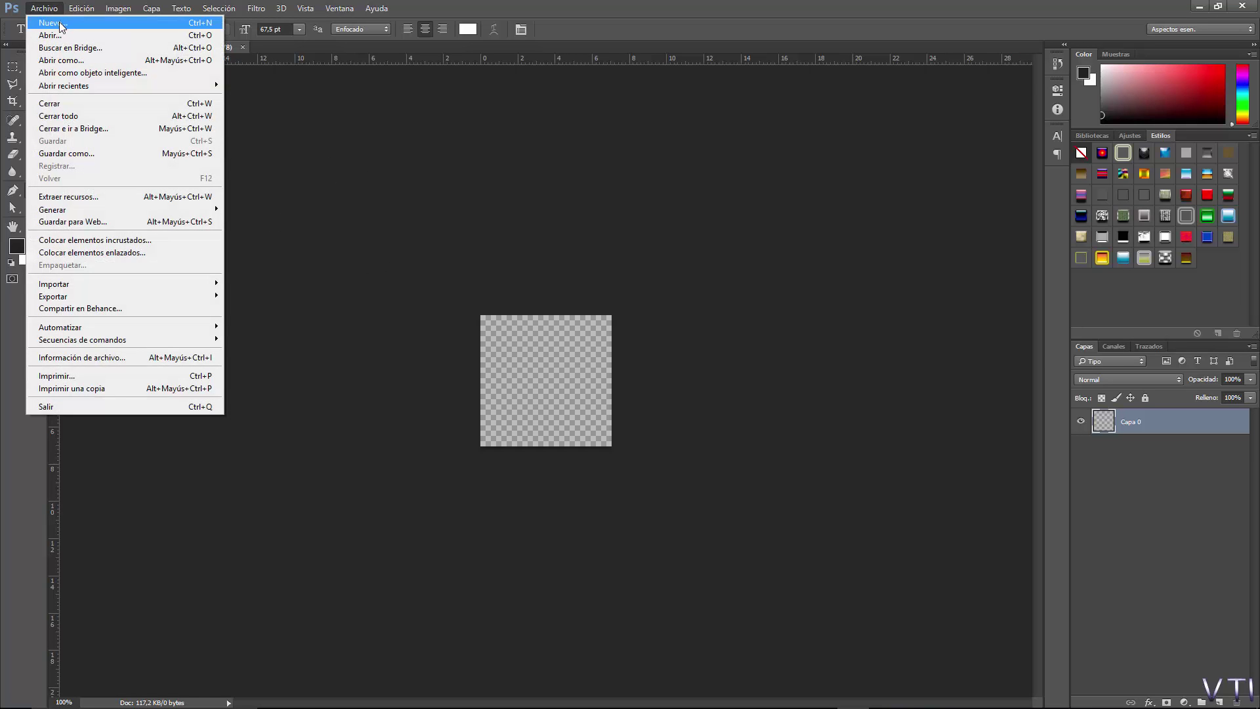
left_click(61, 24)
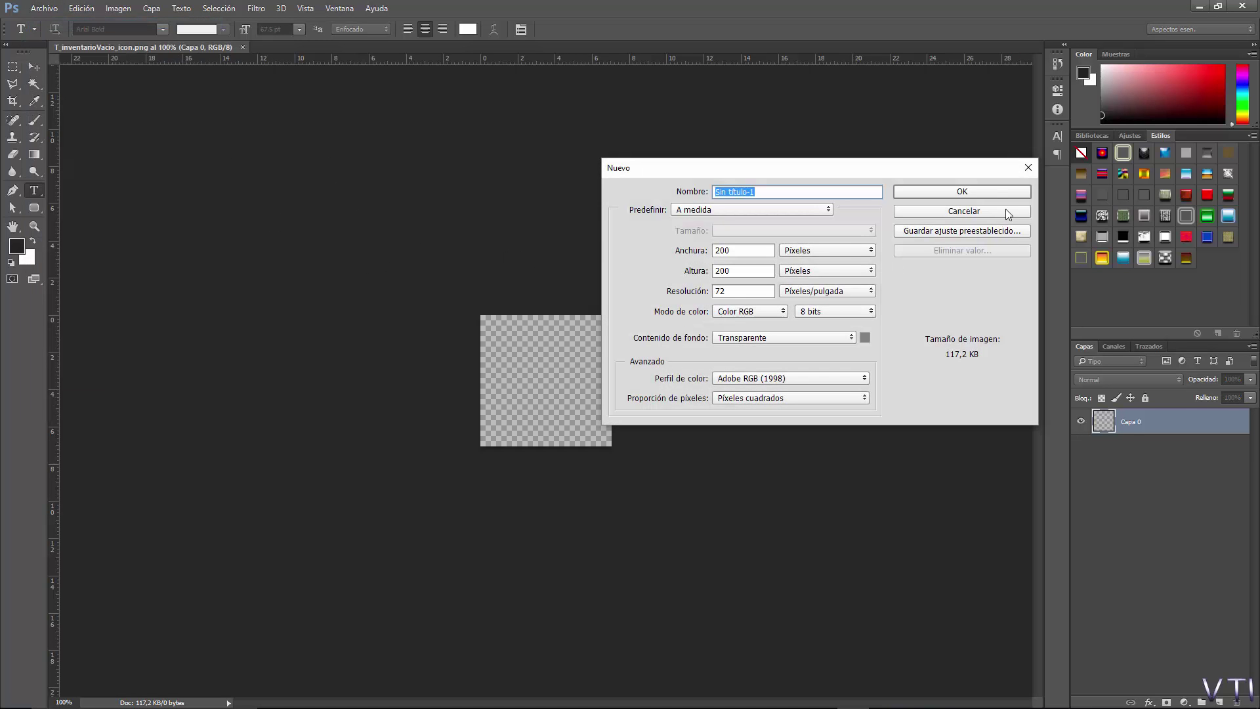
left_click(962, 191)
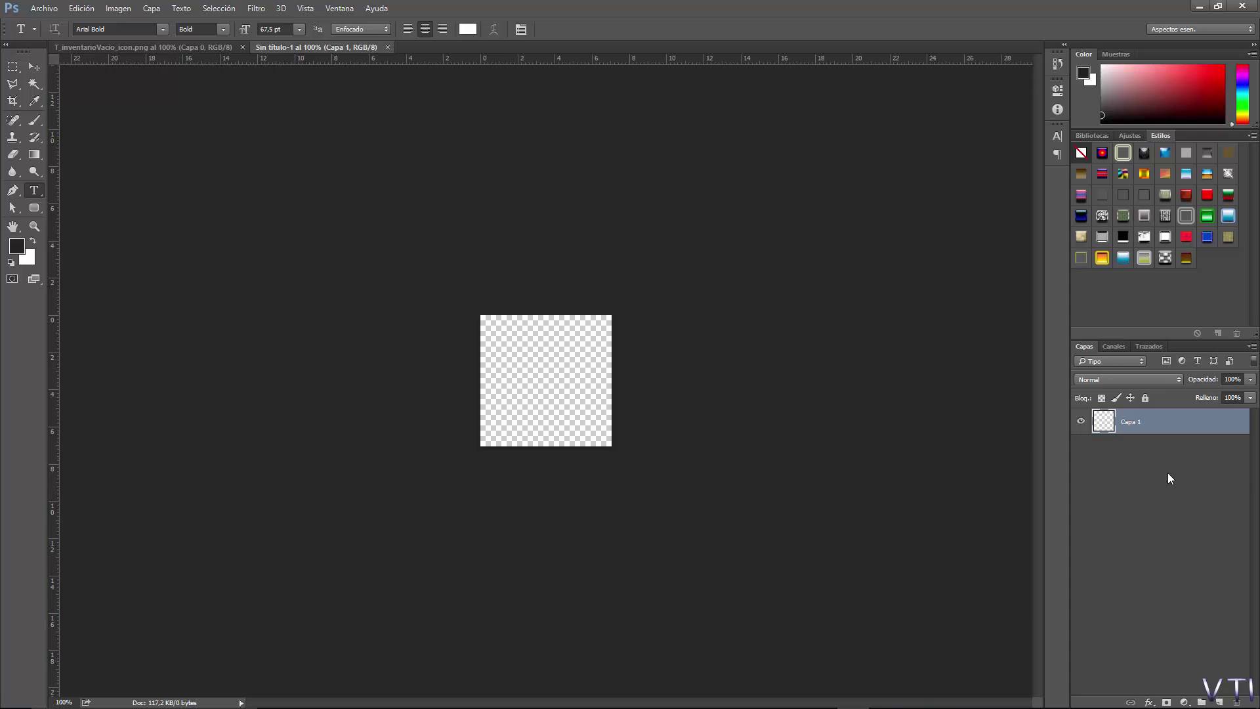
left_click(85, 17)
left_click(98, 196)
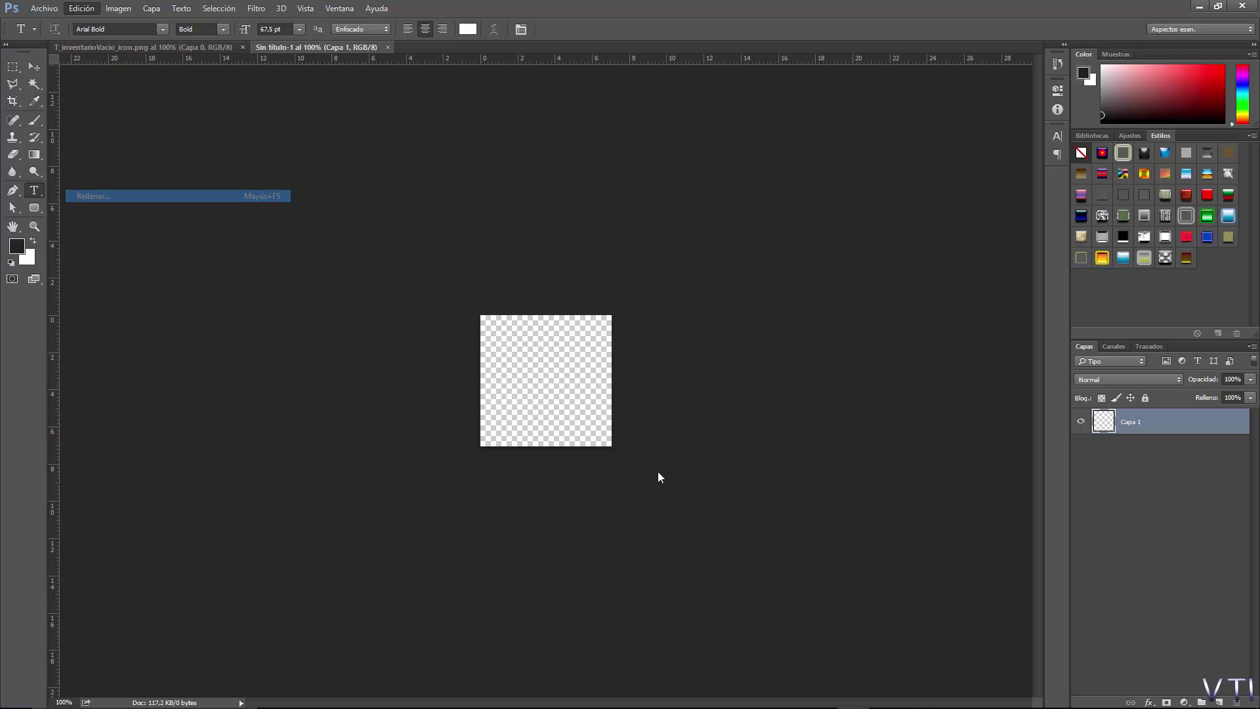
left_click(757, 201)
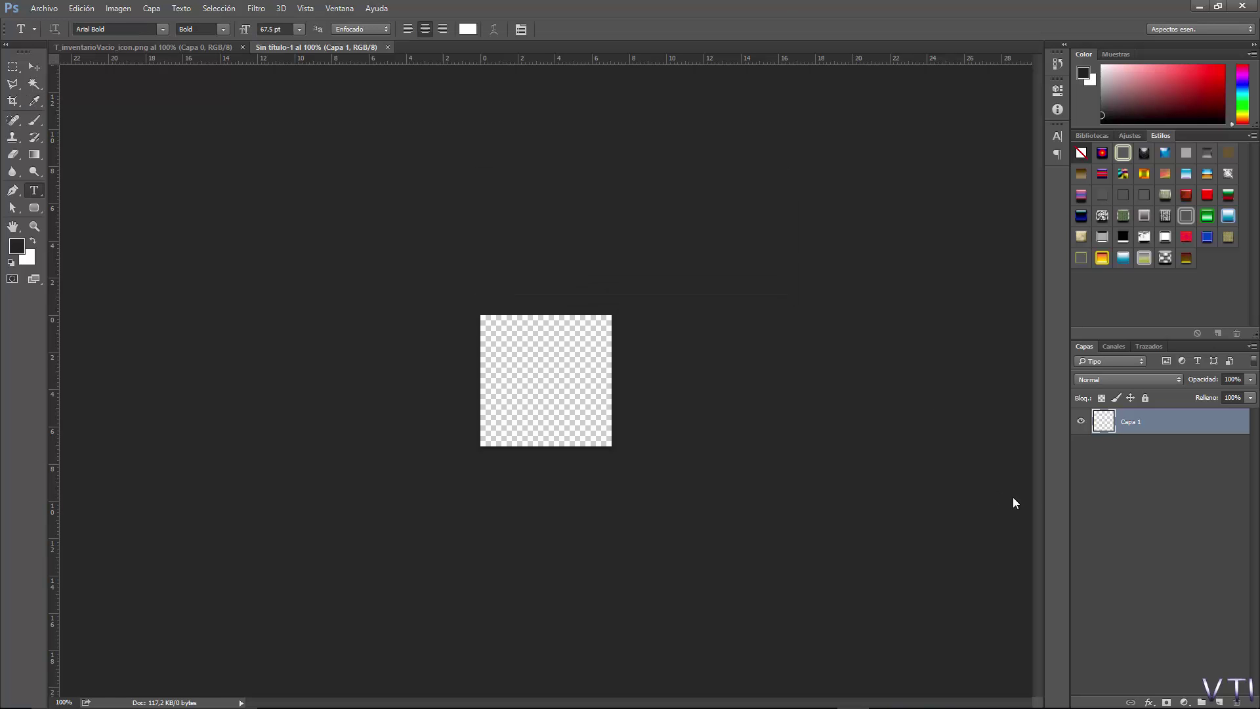
Try lowering Capa 1's opacity to 55 in Blending Options, then cancel the change.
left_click(1150, 703)
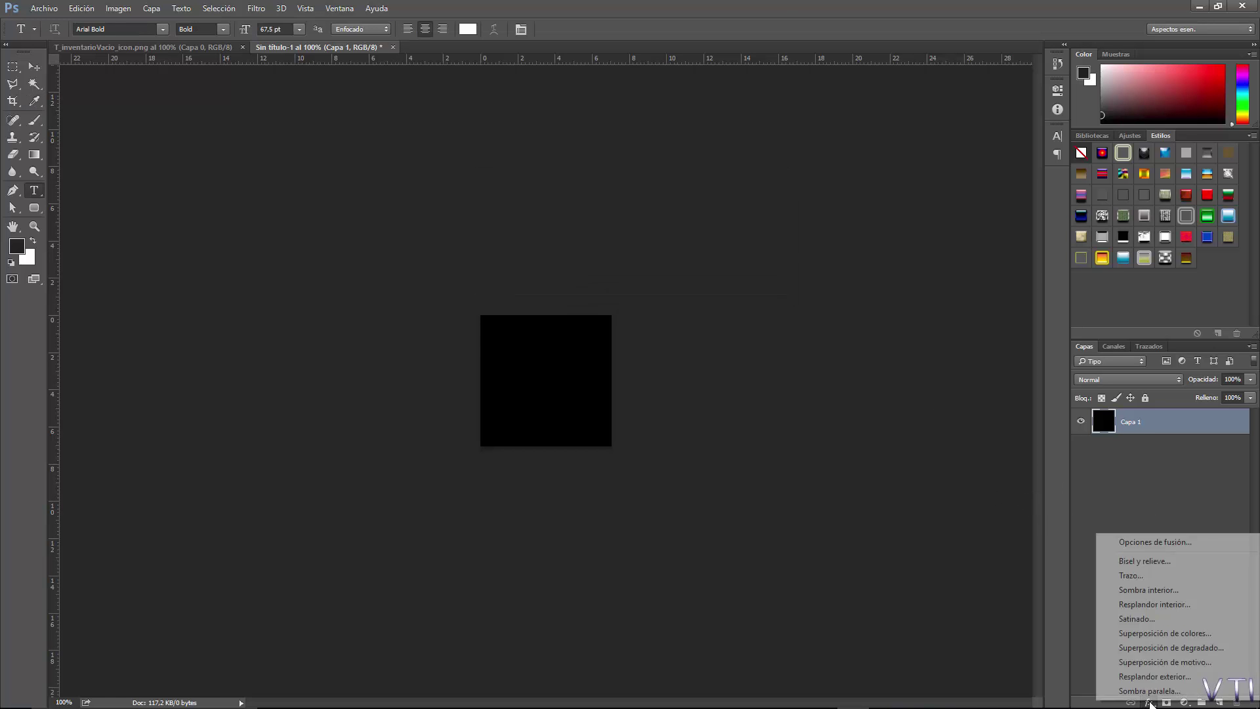
left_click(1173, 544)
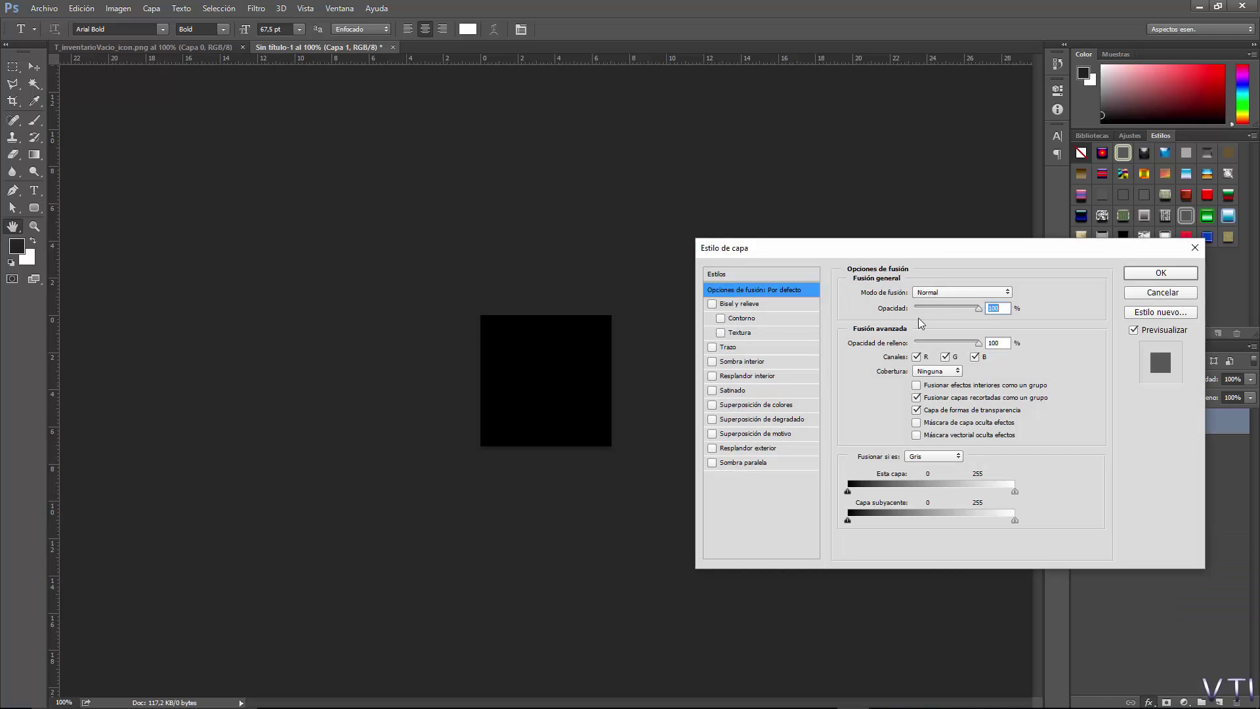
left_click_drag(963, 309, 950, 308)
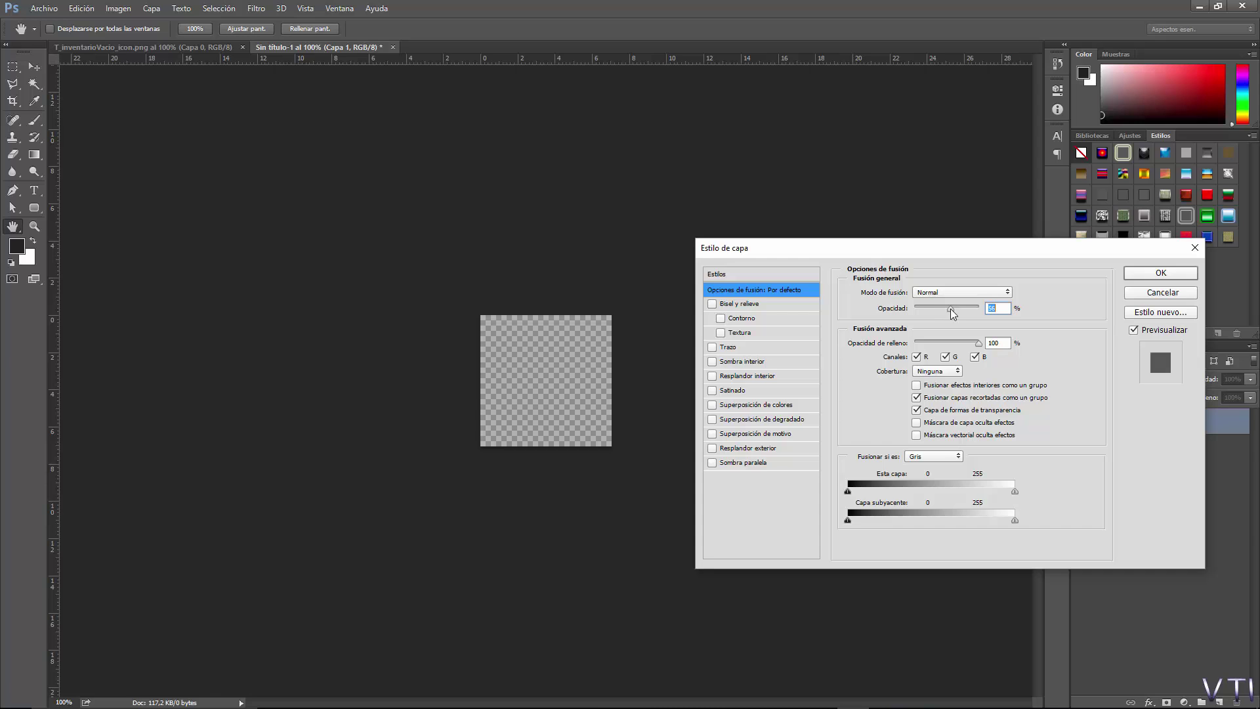
left_click(1157, 295)
key("t")
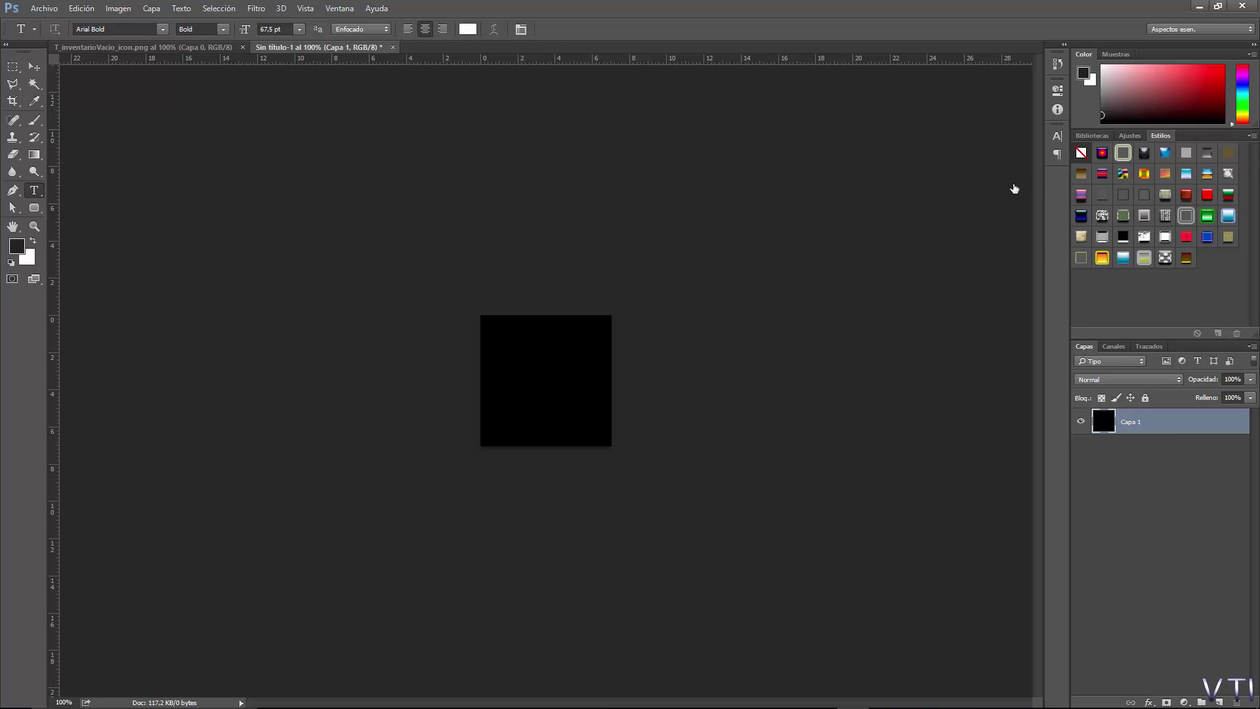
Back in Unreal, show the textures/hud folder and start a file import there.
left_click(788, 697)
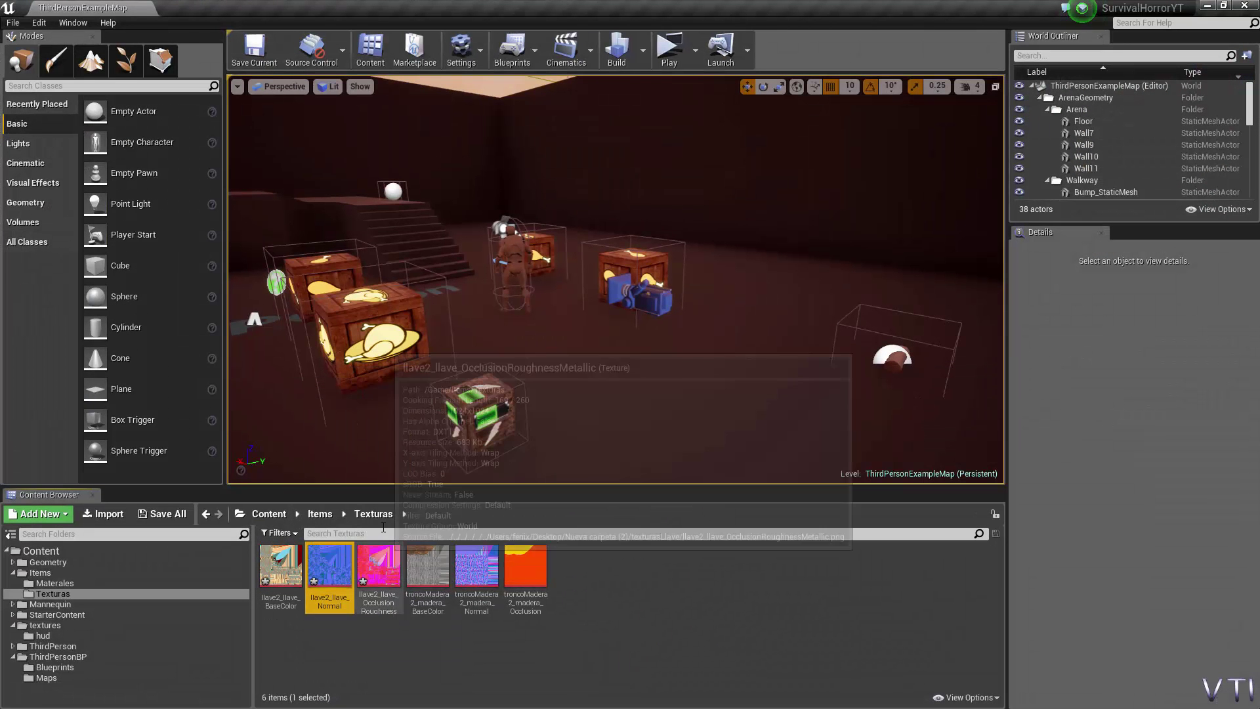
left_click(45, 636)
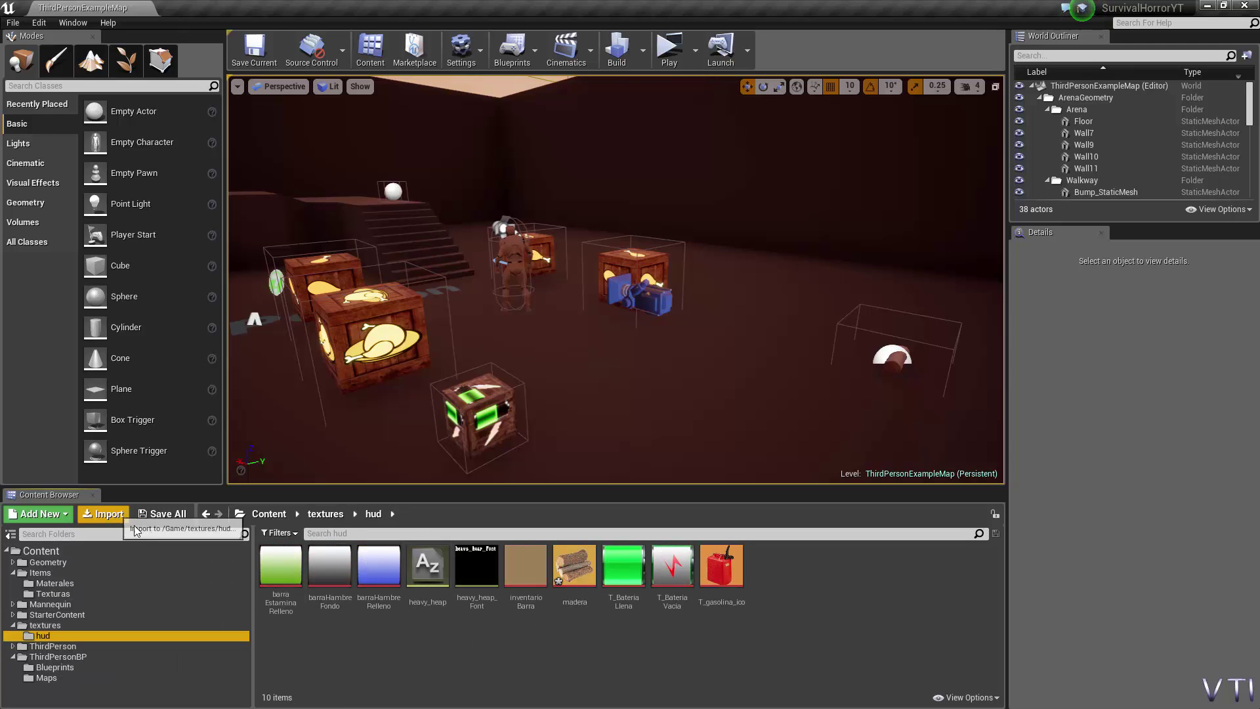
left_click(103, 514)
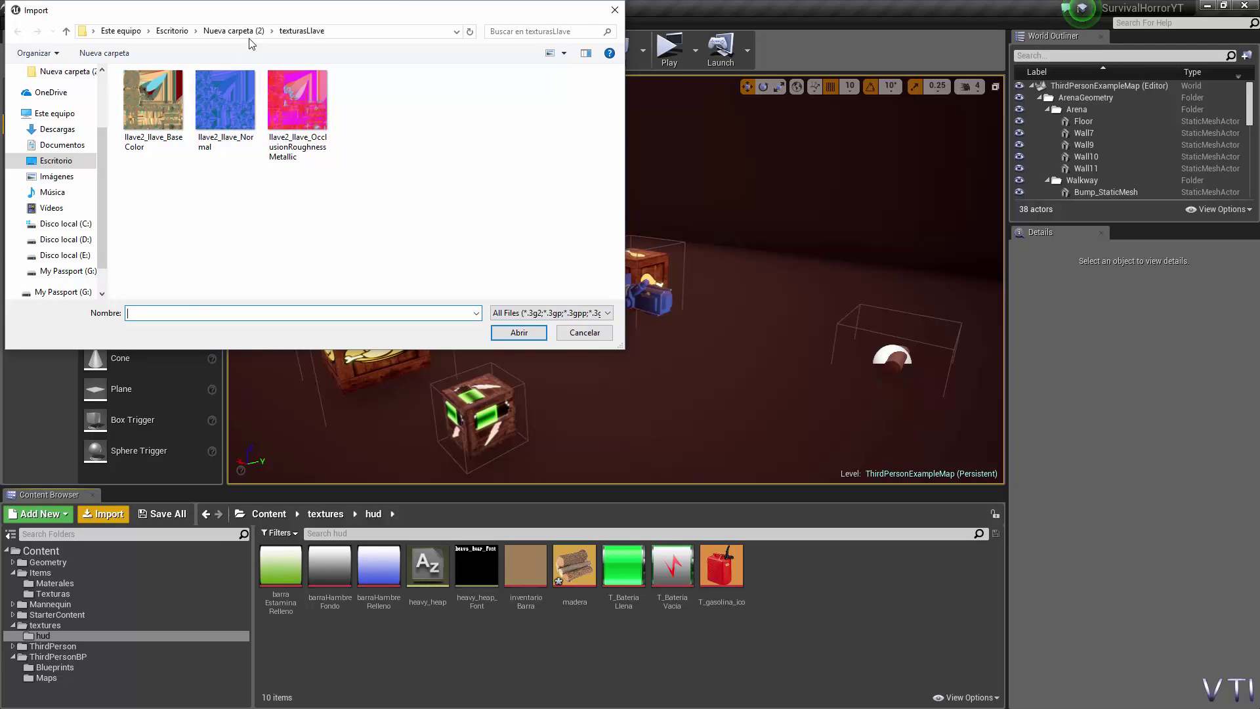
Import T_inventarioVacio_icon from Nueva carpeta (2) into hud, then show ThirdPersonBP > Blueprints.
left_click(234, 30)
left_click(296, 191)
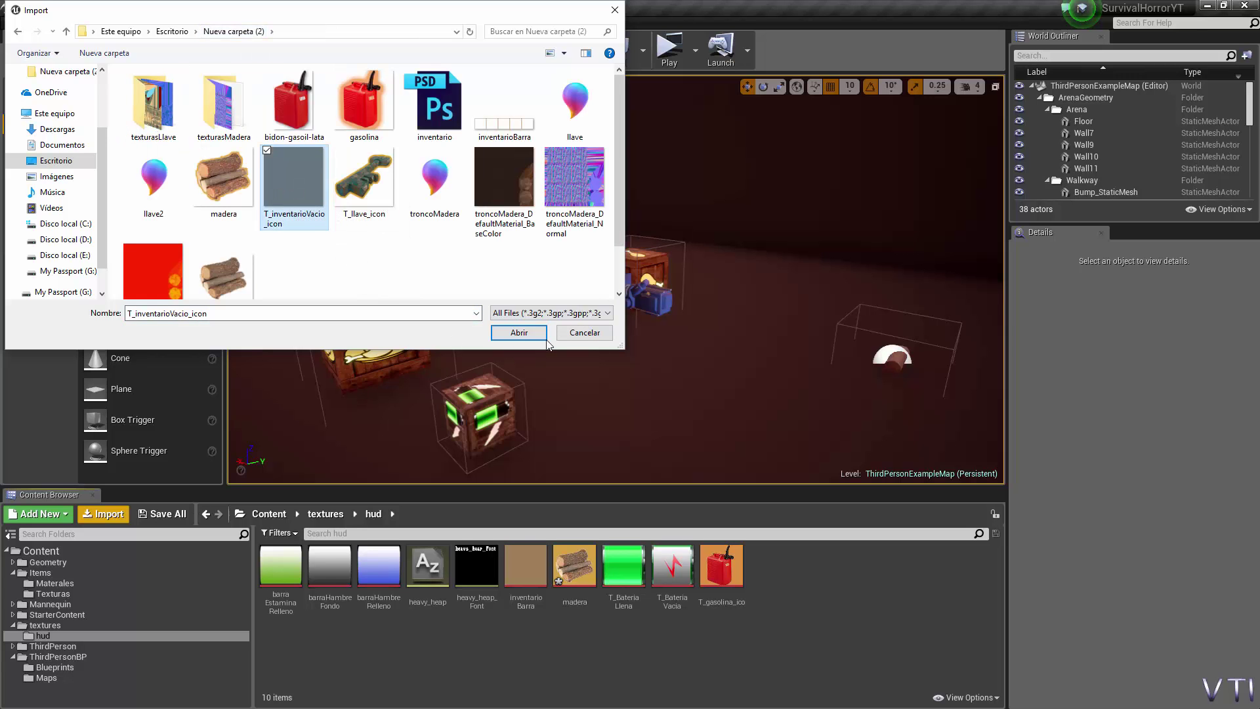
left_click(517, 332)
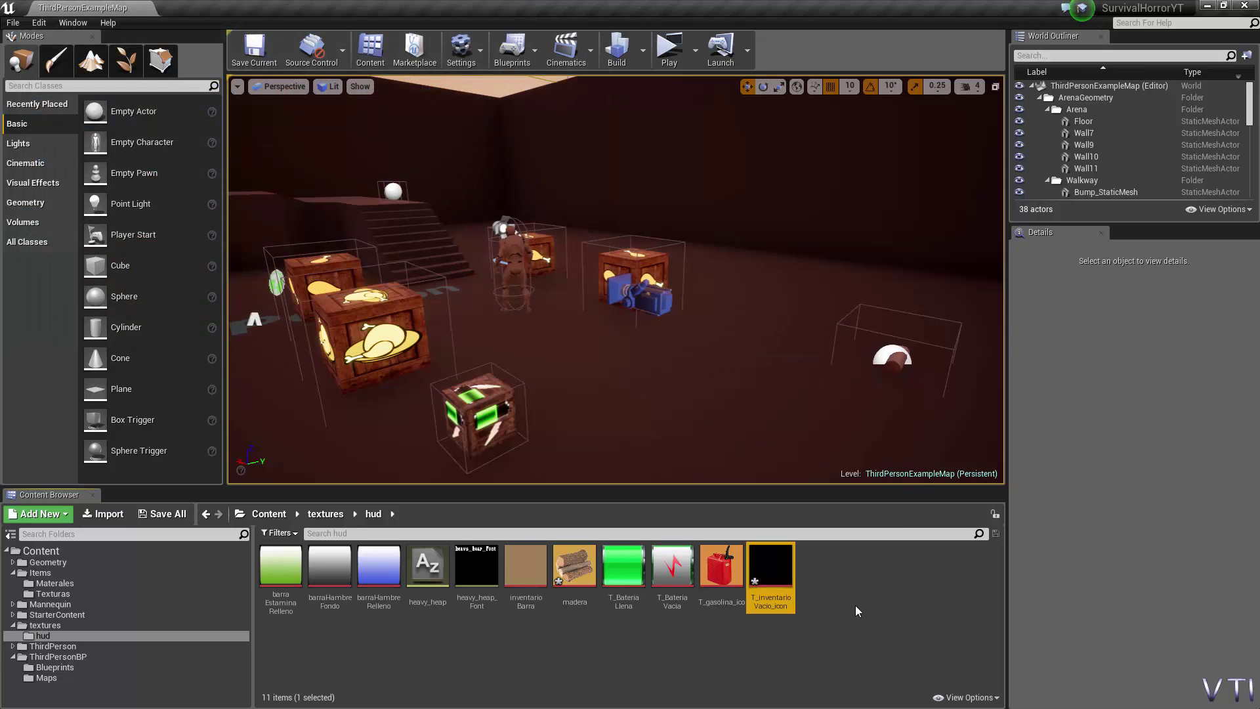
left_click(74, 666)
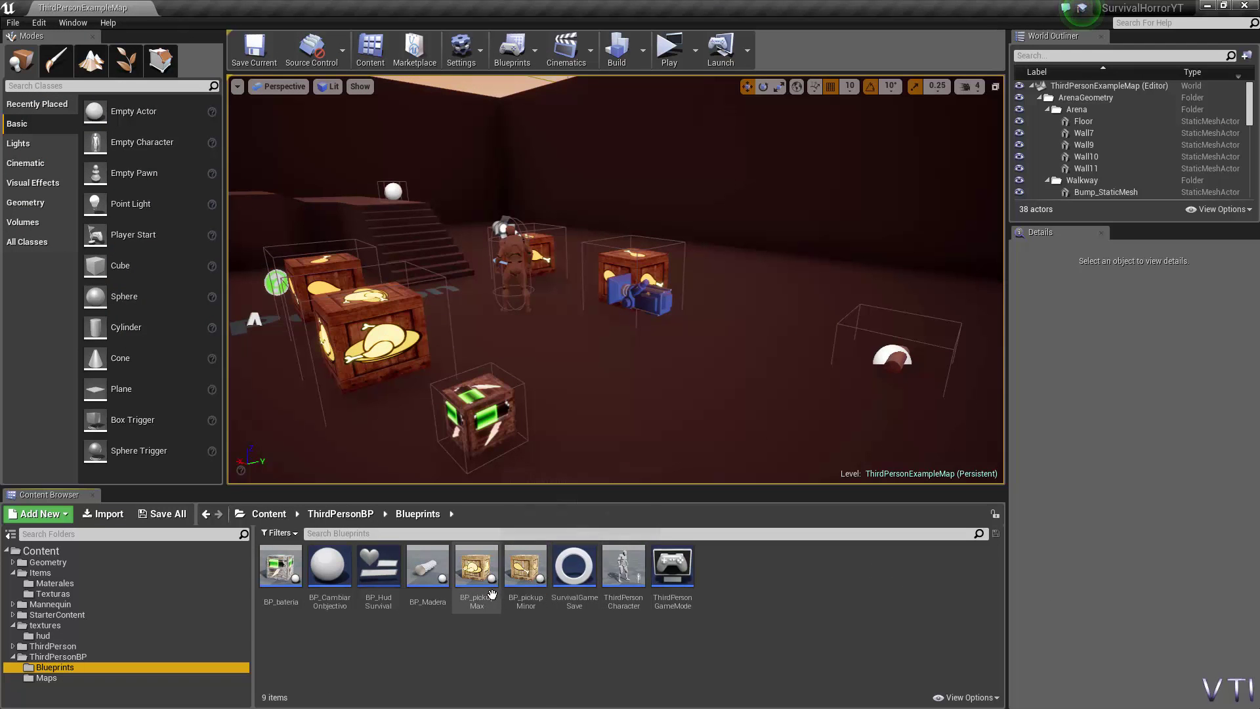
Open BP_HudSurvival's Event Graph and add a Delay node after Event Tick.
double_click(382, 577)
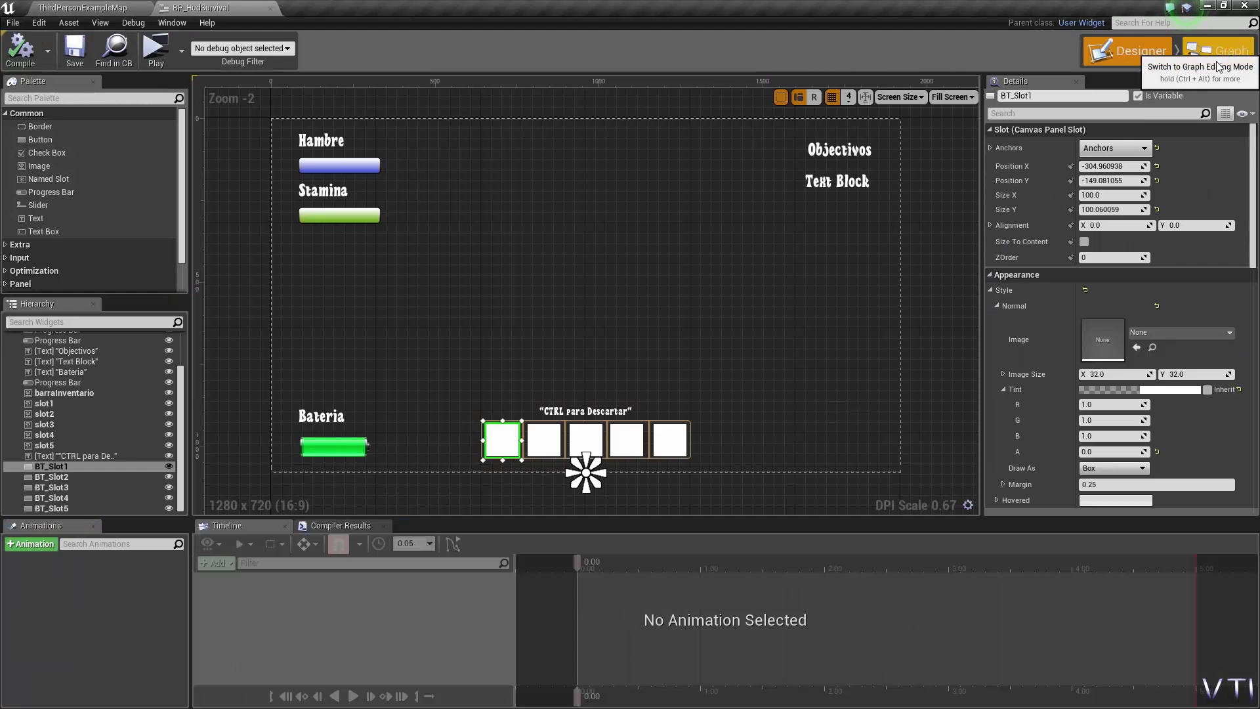
left_click(1218, 66)
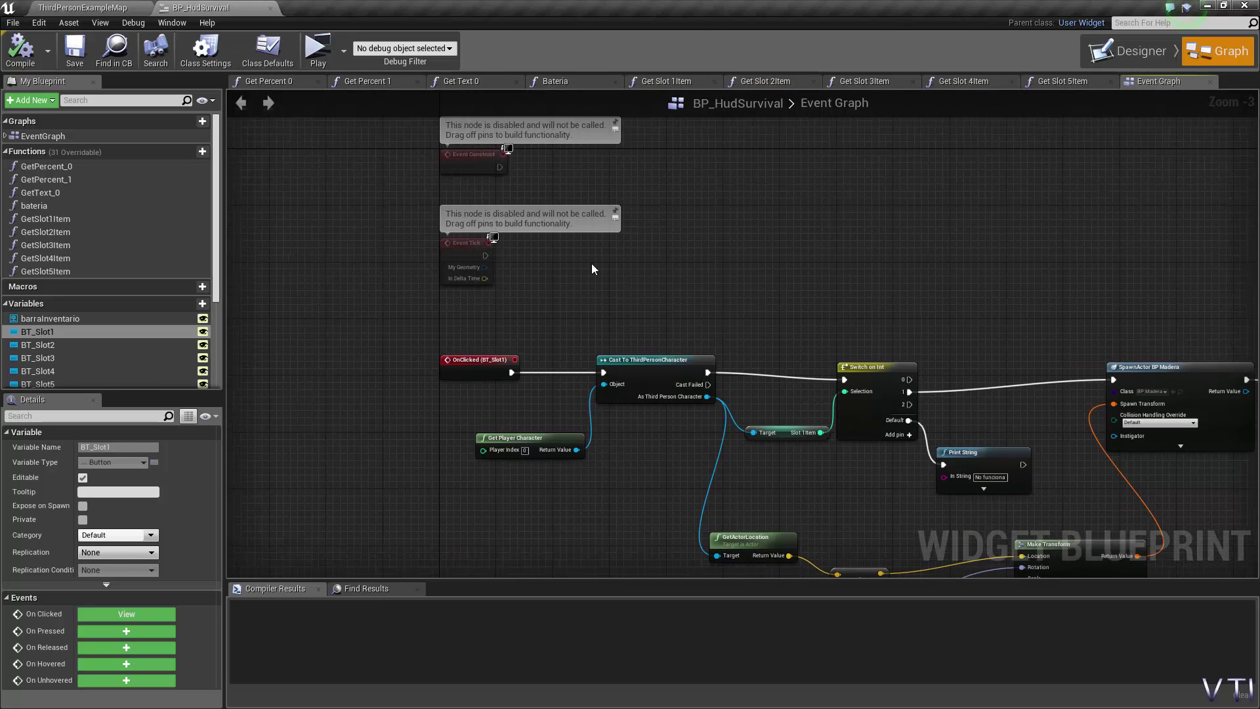
scroll(479, 239, "up", 2)
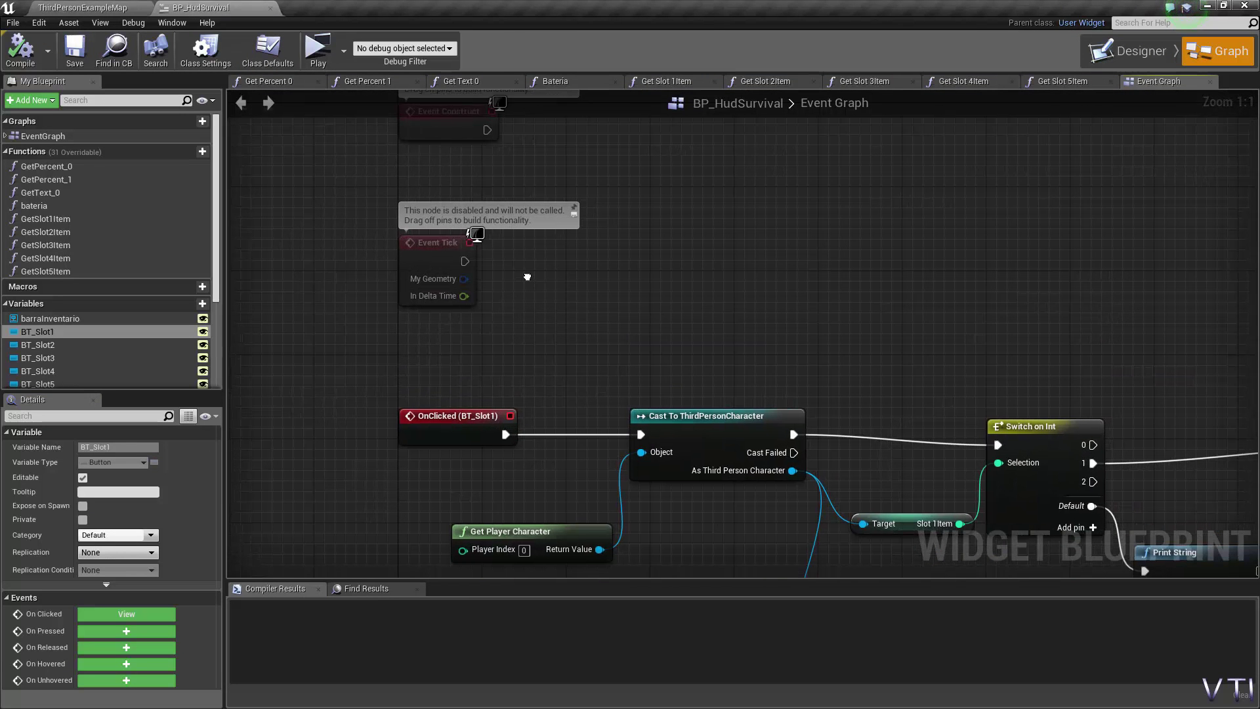
scroll(538, 266, "up", 1)
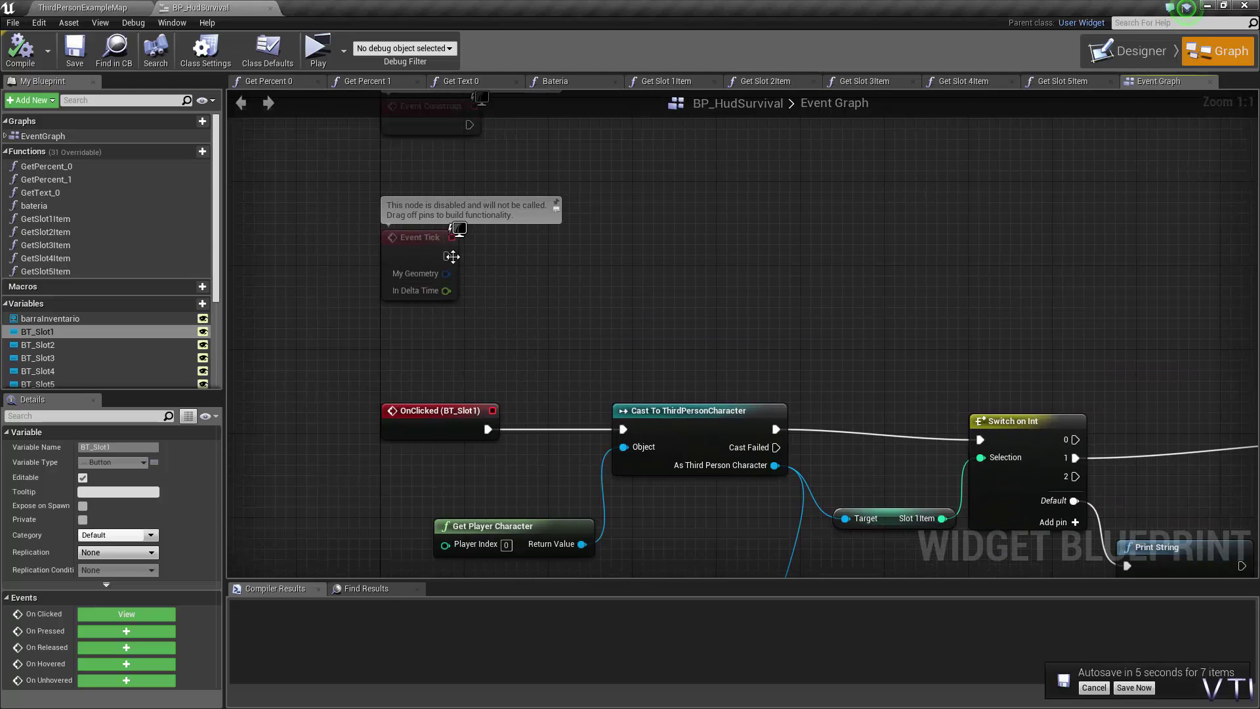
left_click_drag(449, 256, 563, 238)
type("de")
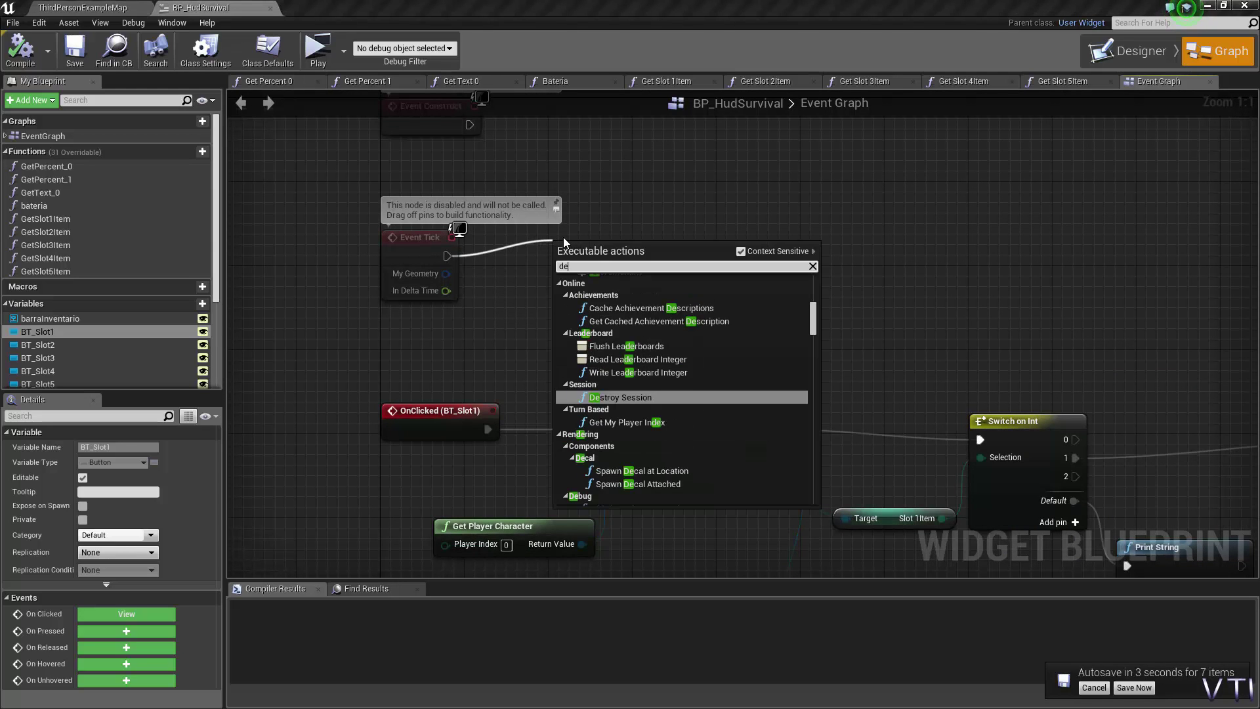
type("lay")
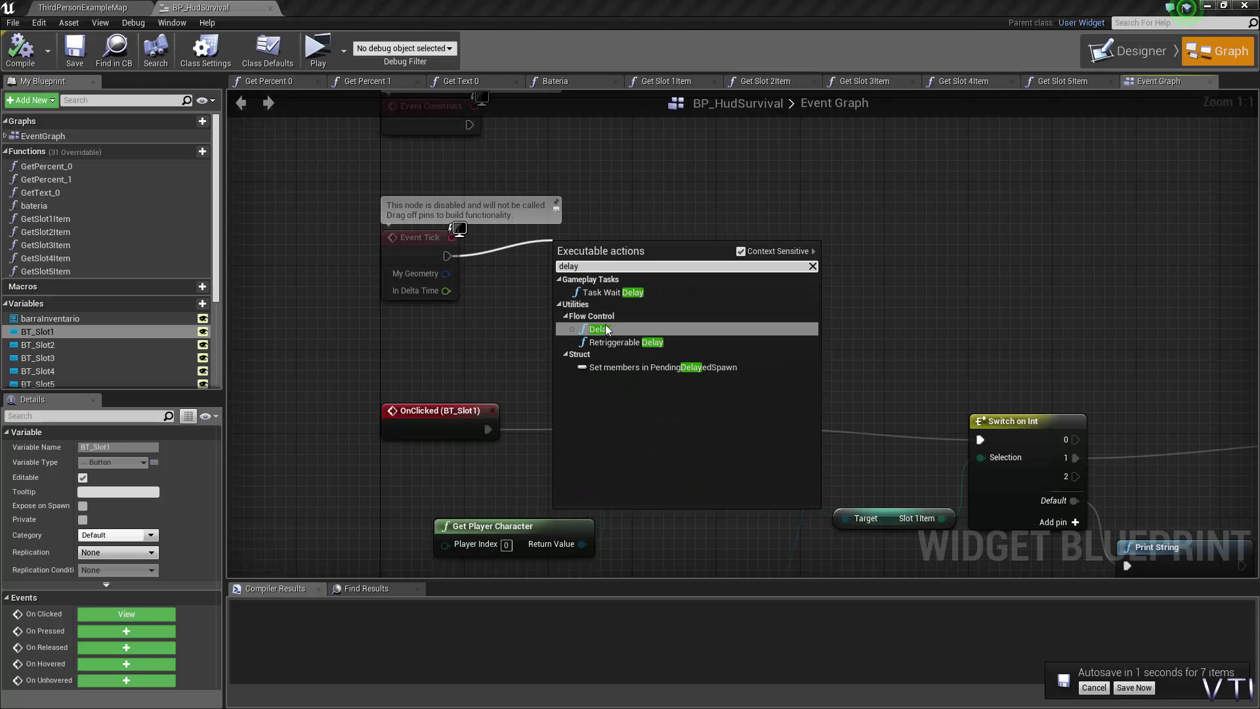
left_click(605, 330)
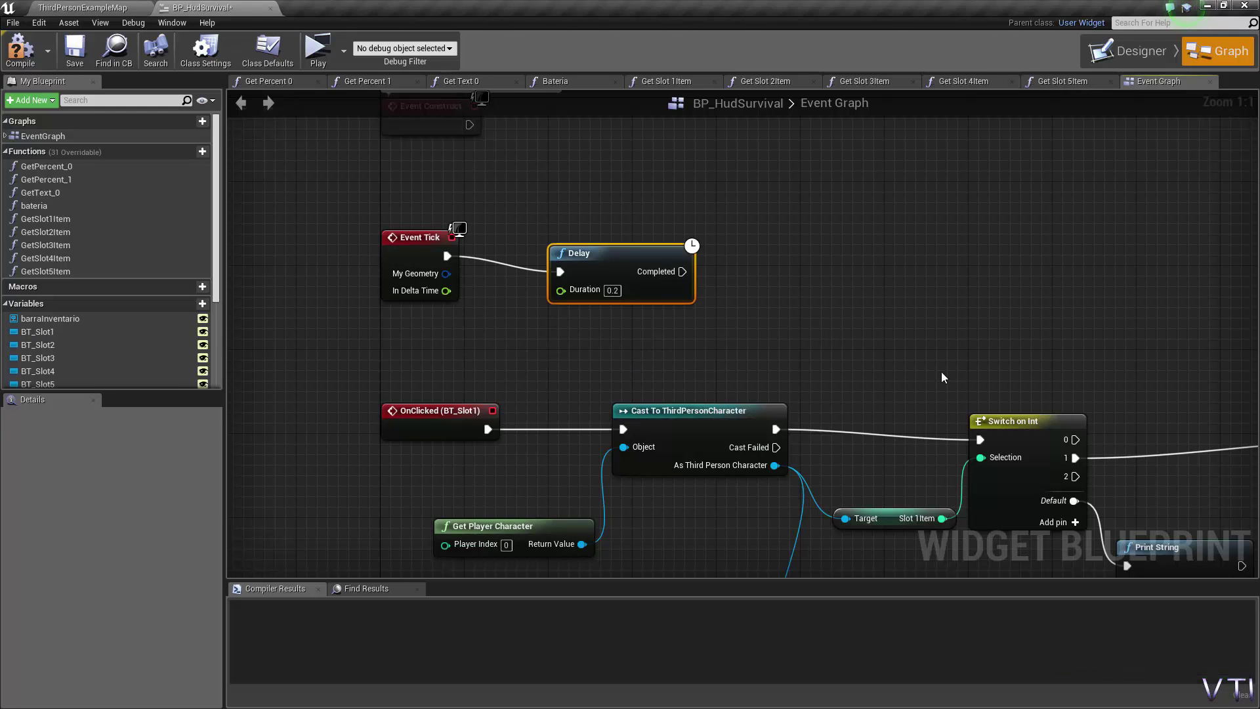
Add Cast To ThirdPersonCharacter after the Delay, fed by Get Player Character.
left_click_drag(682, 271, 789, 225)
type("ca")
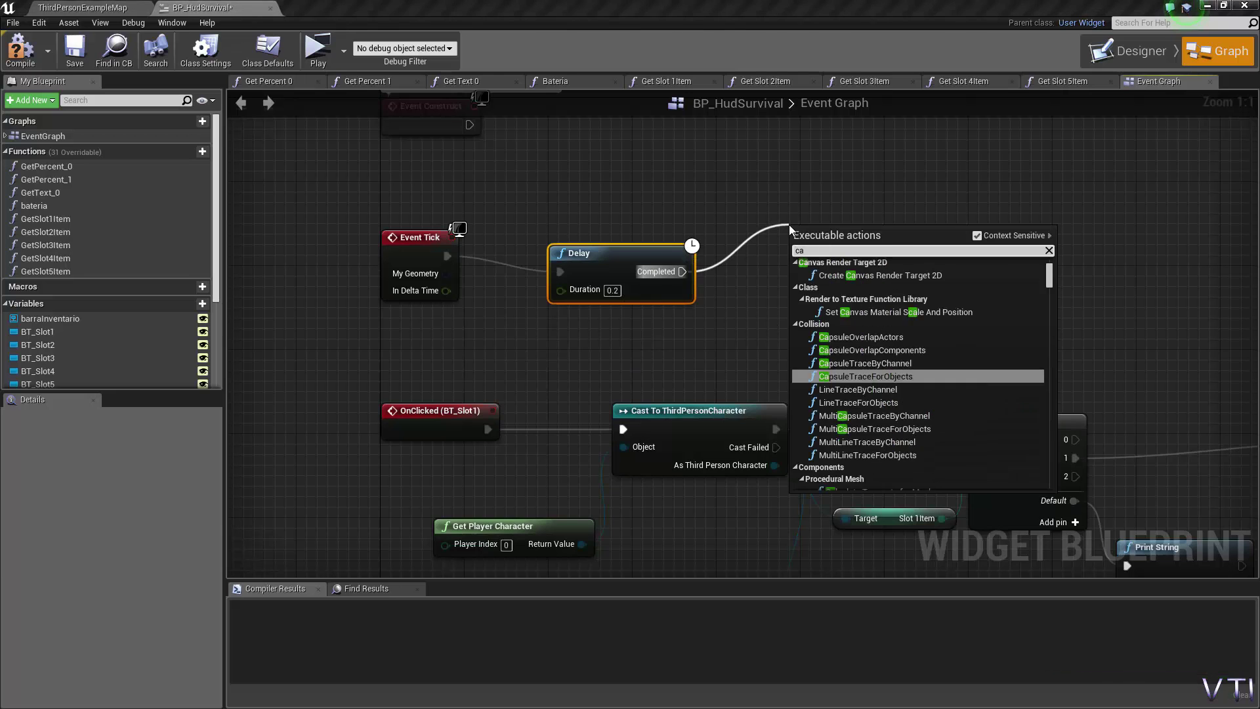
type("st to ")
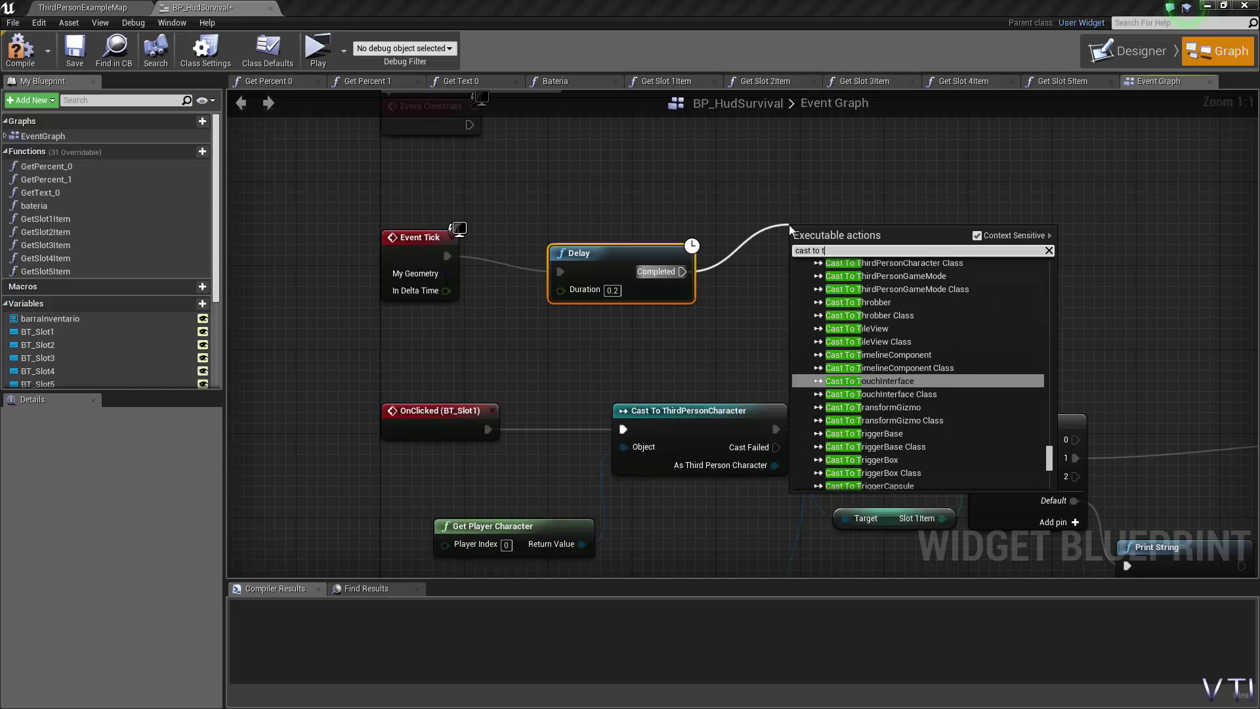
type("thir")
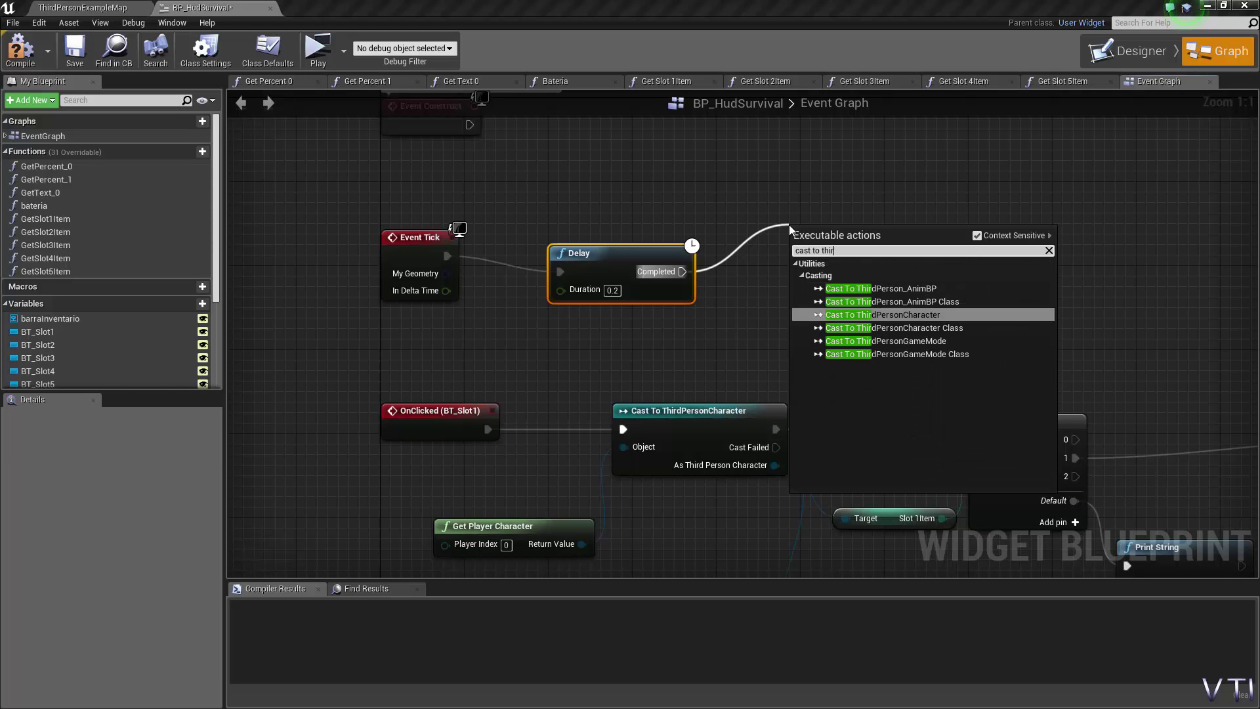
type("d")
left_click(964, 315)
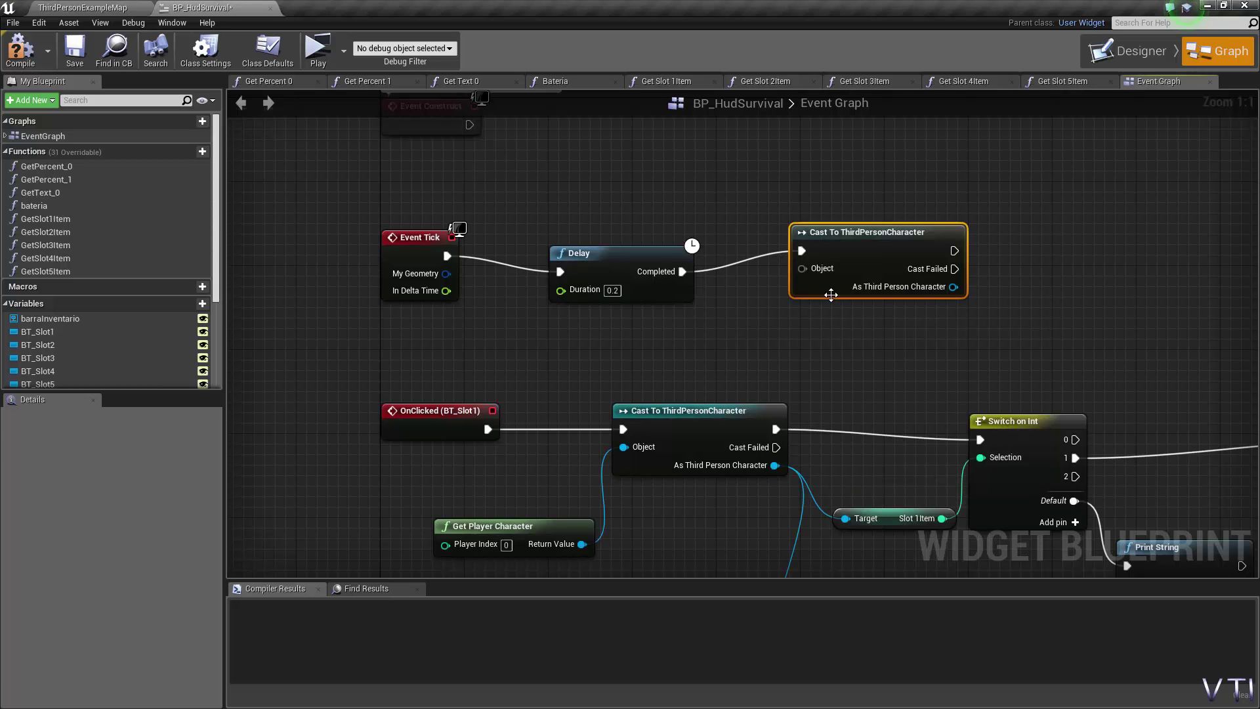
left_click_drag(802, 270, 689, 351)
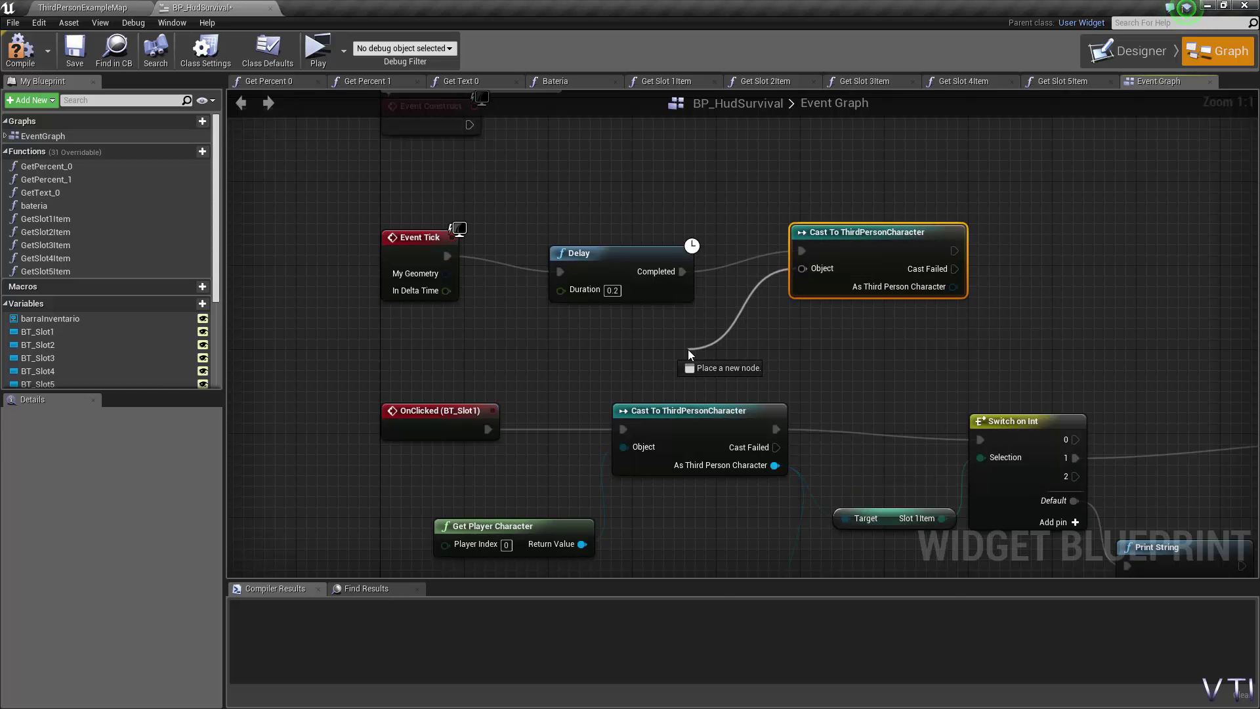
type("get")
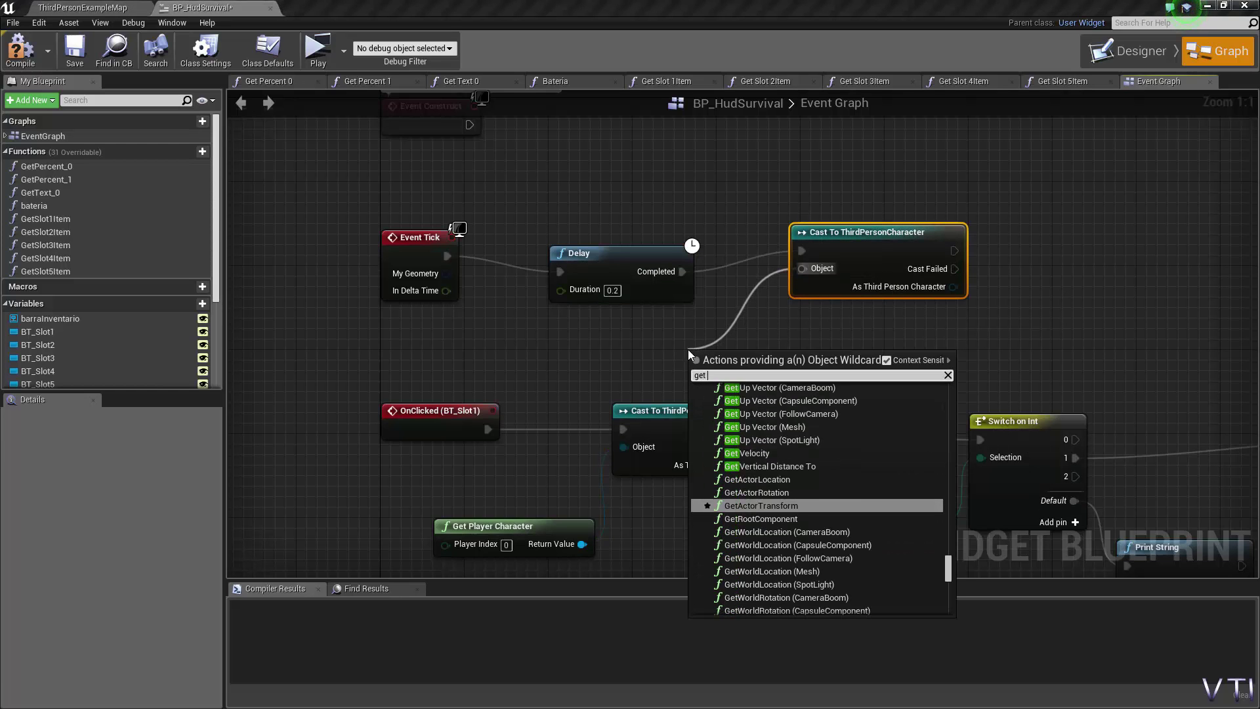
type(" player charac")
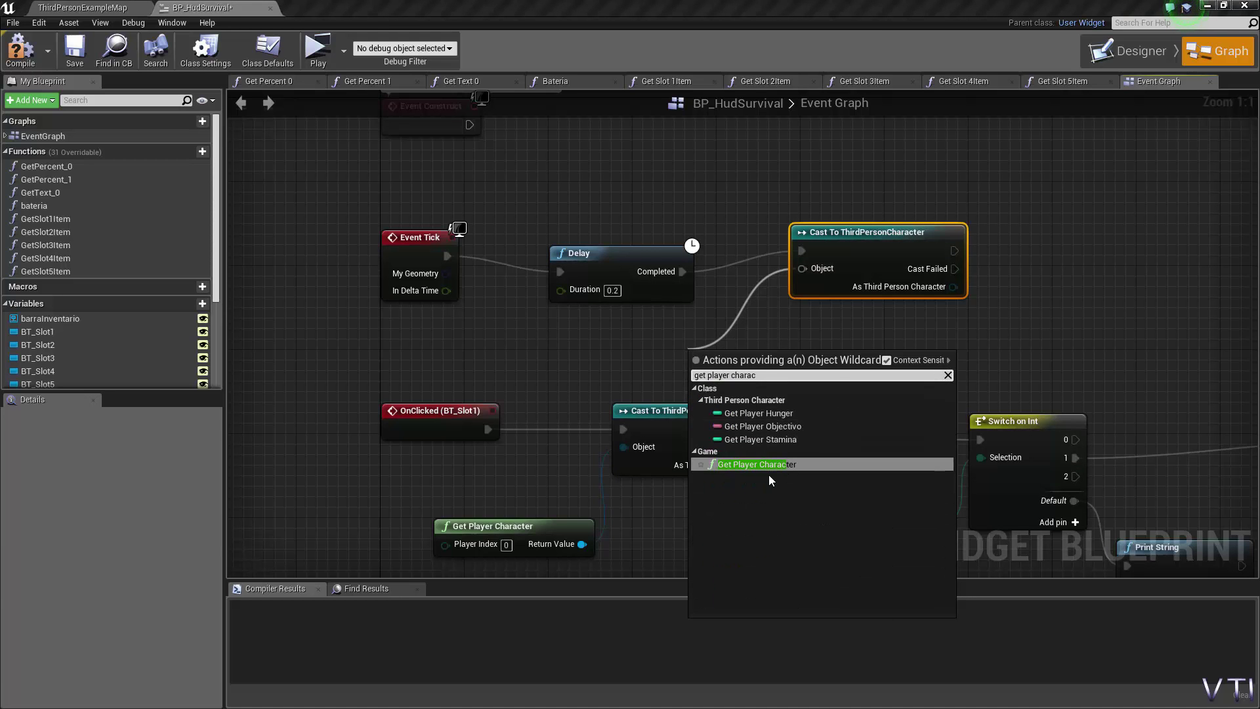
left_click(787, 462)
Move the cast node up and right and recenter the graph view.
right_click_drag(1010, 339, 823, 309)
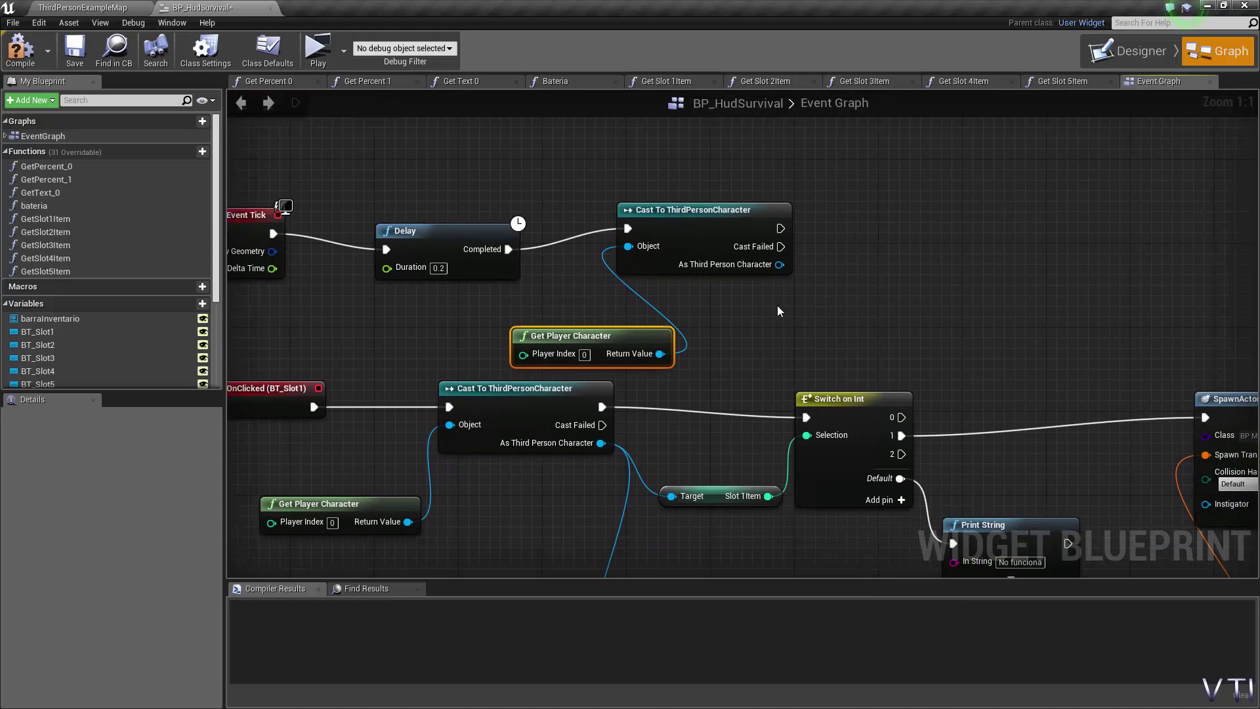
left_click_drag(757, 223, 810, 202)
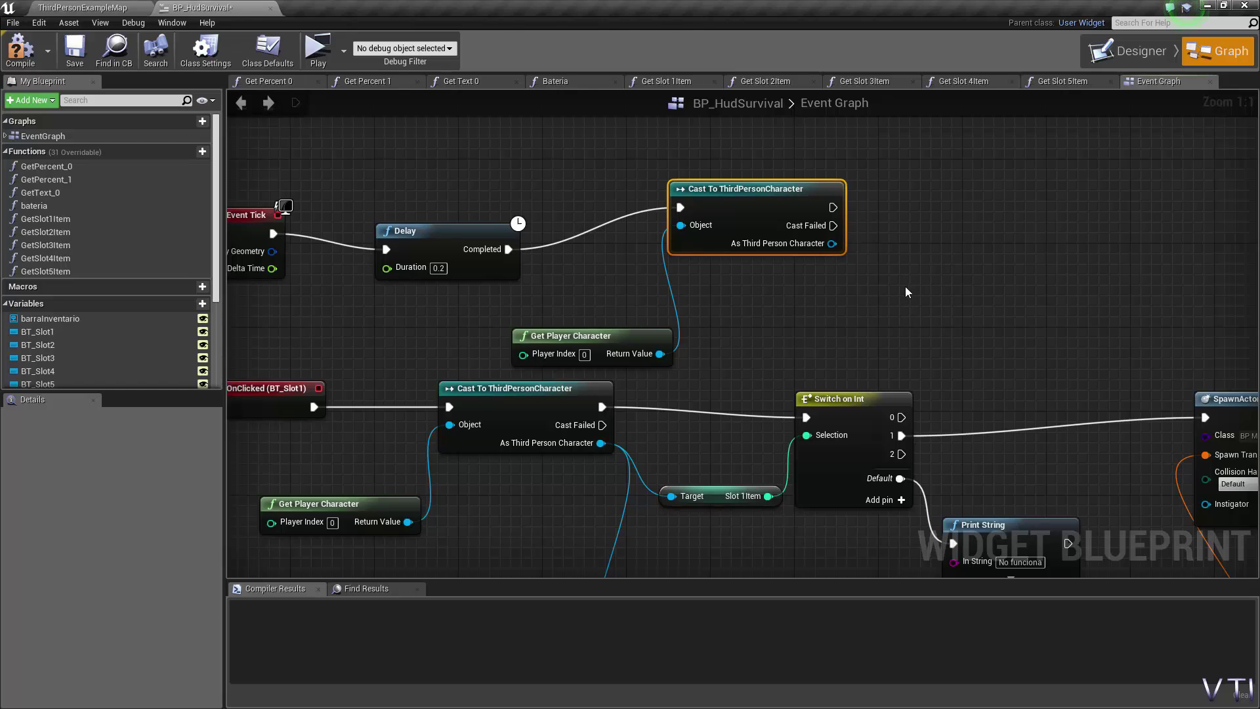
mouse_move(905, 286)
right_mouse_down()
mouse_move(842, 298)
mouse_move(840, 313)
right_mouse_up()
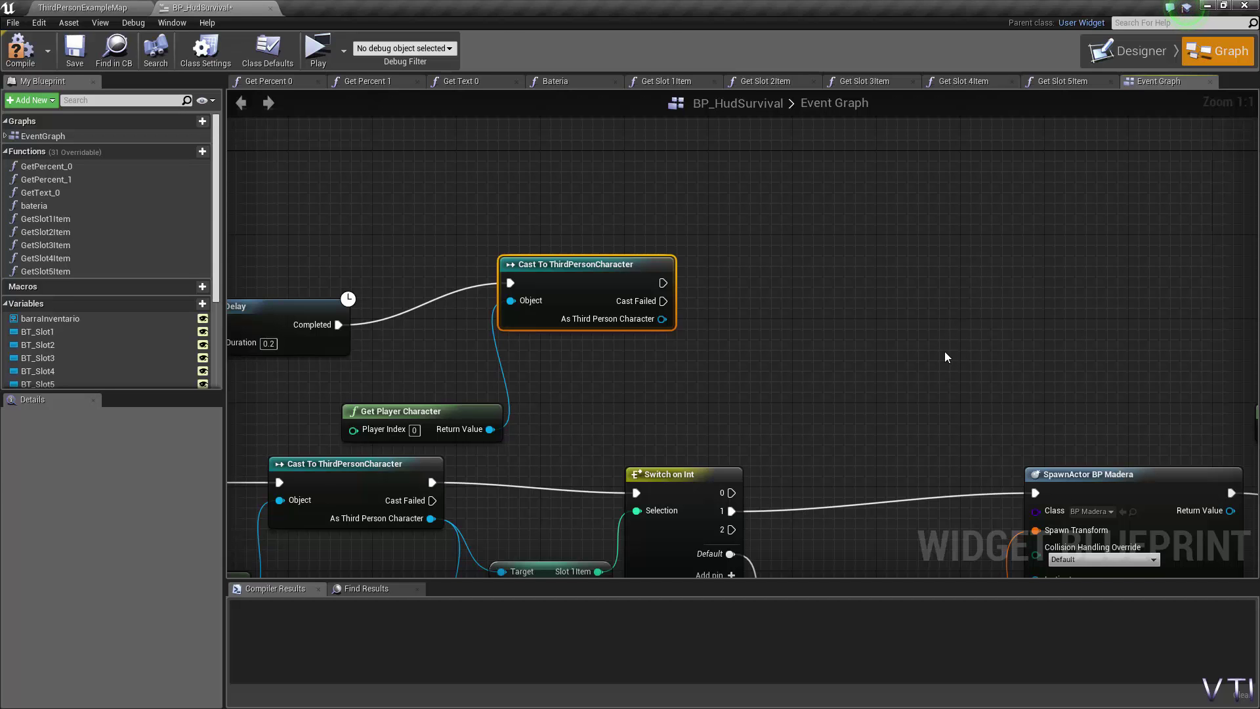
right_click_drag(824, 348, 878, 328)
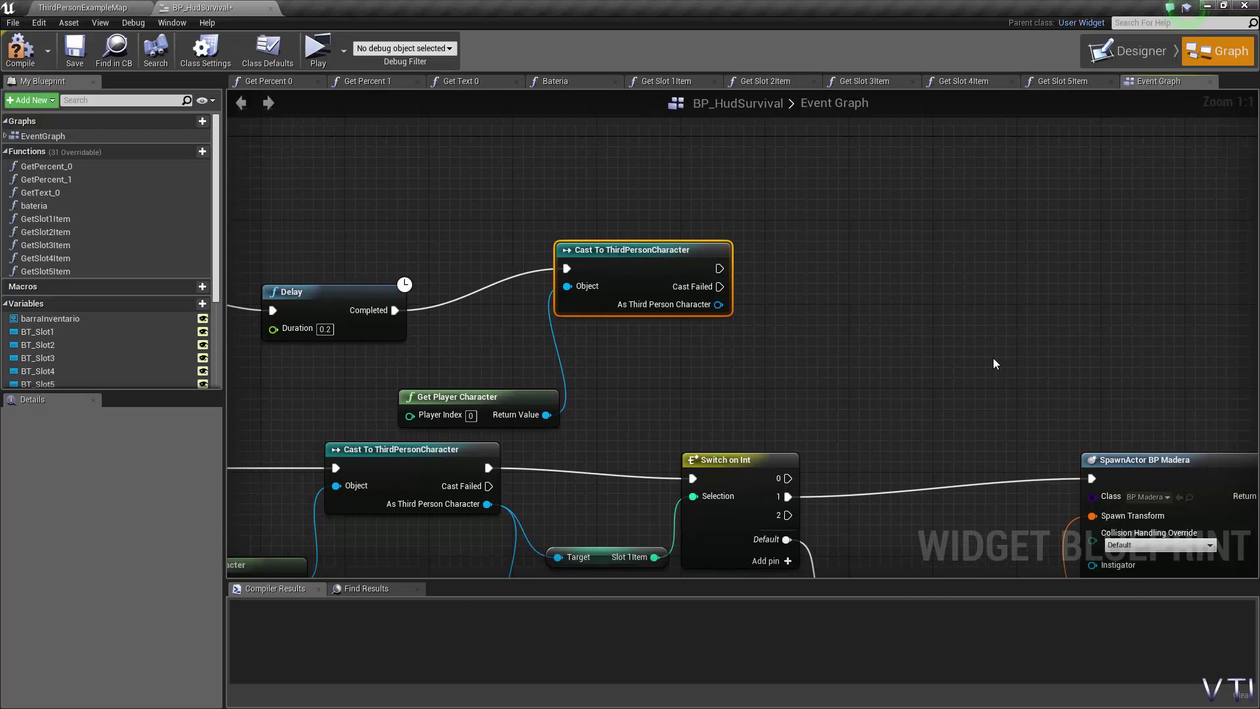
right_click_drag(994, 359, 916, 347)
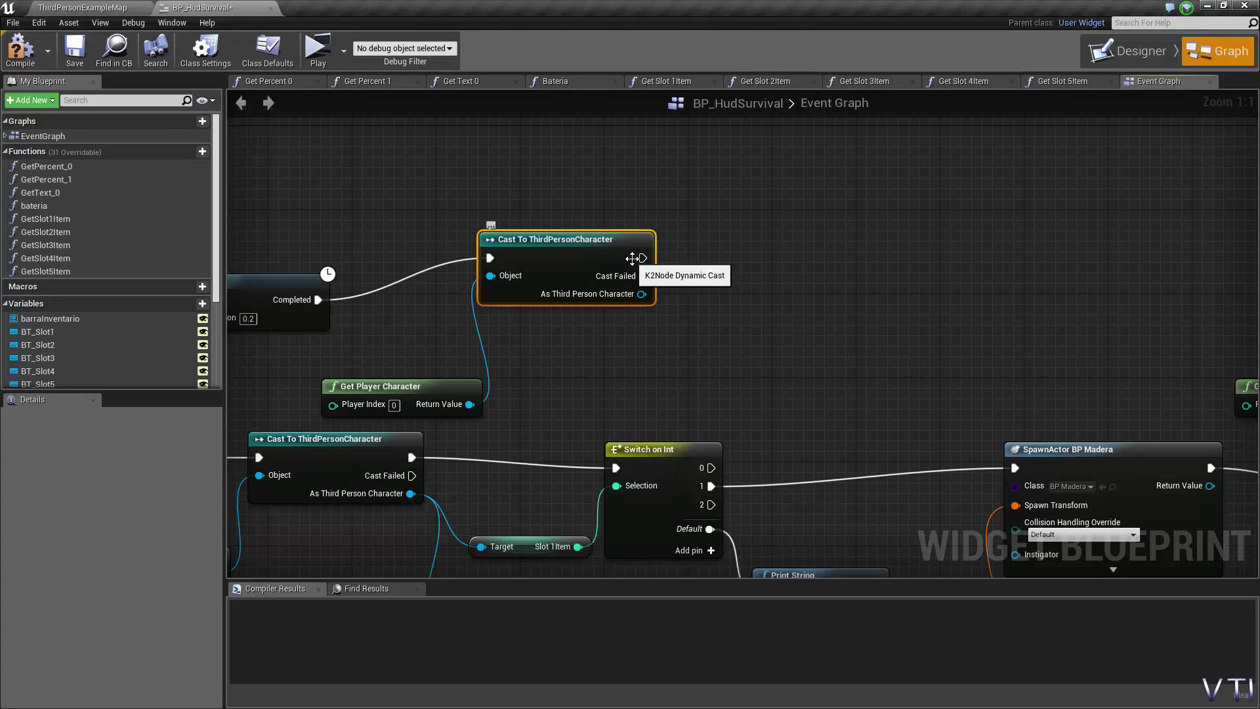
Add a Switch on Int after the cast, selecting on Get Slot 1Item.
left_click_drag(643, 258, 802, 247)
type("sw")
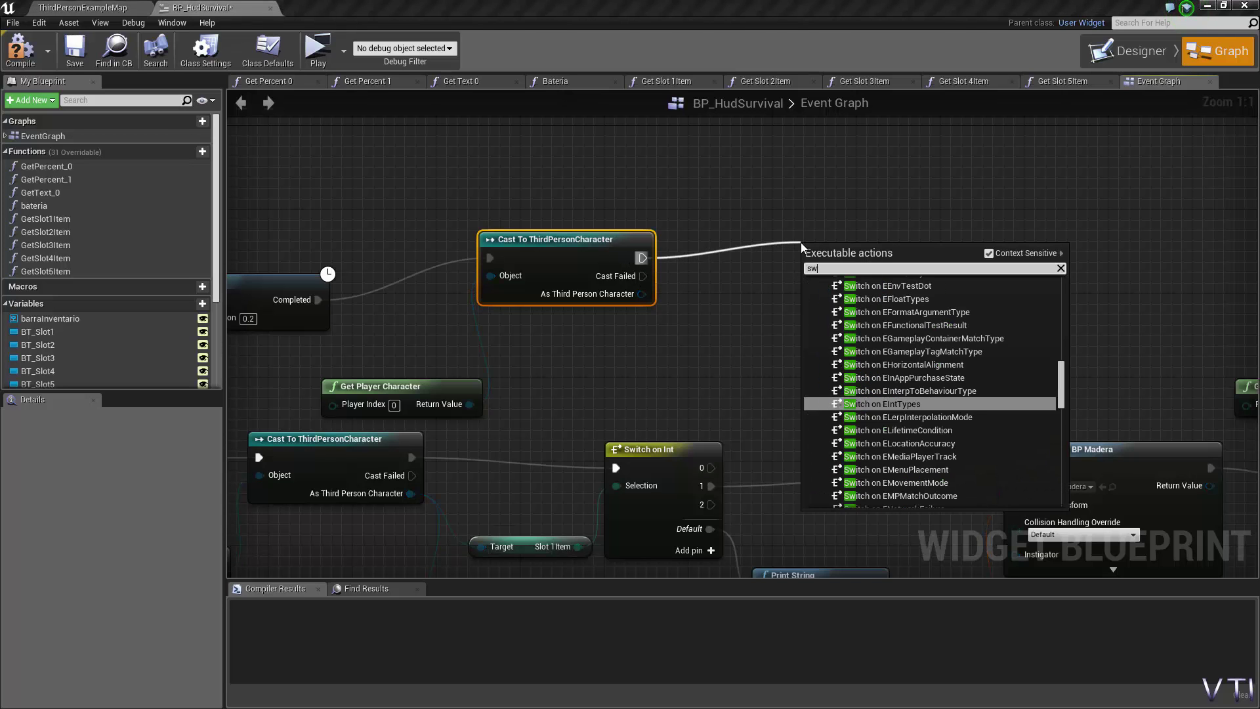
type("itch")
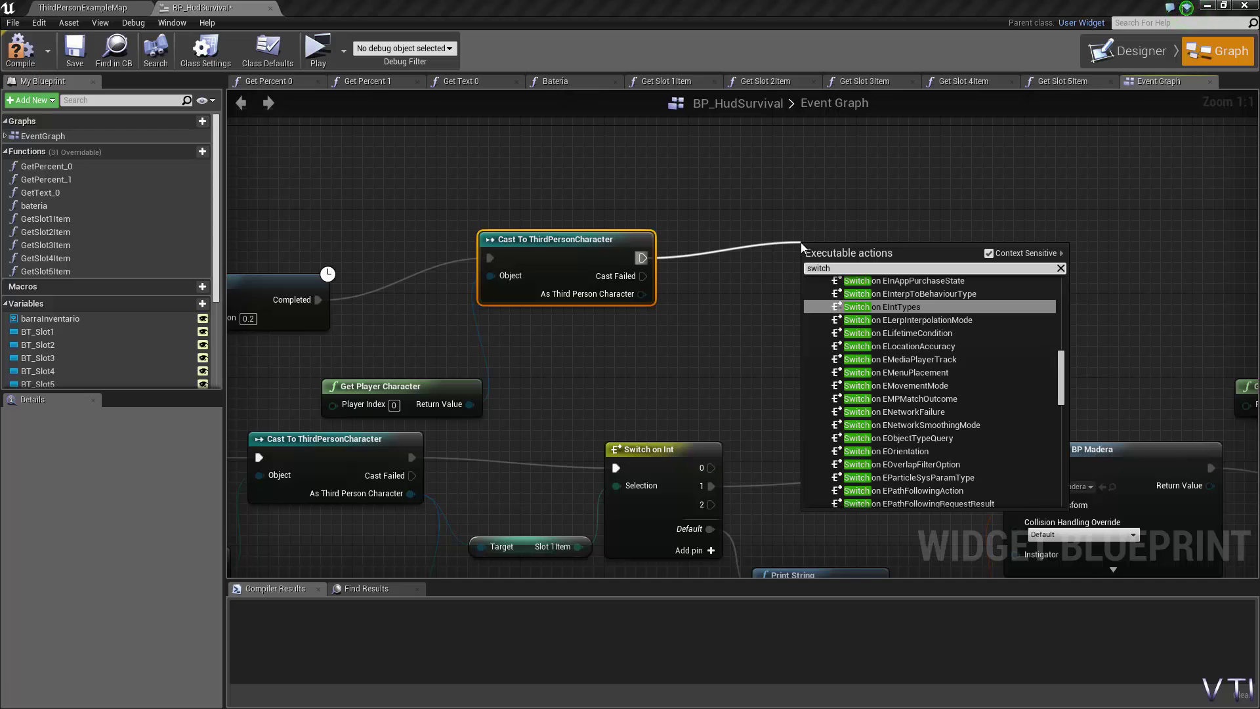
type(" on in")
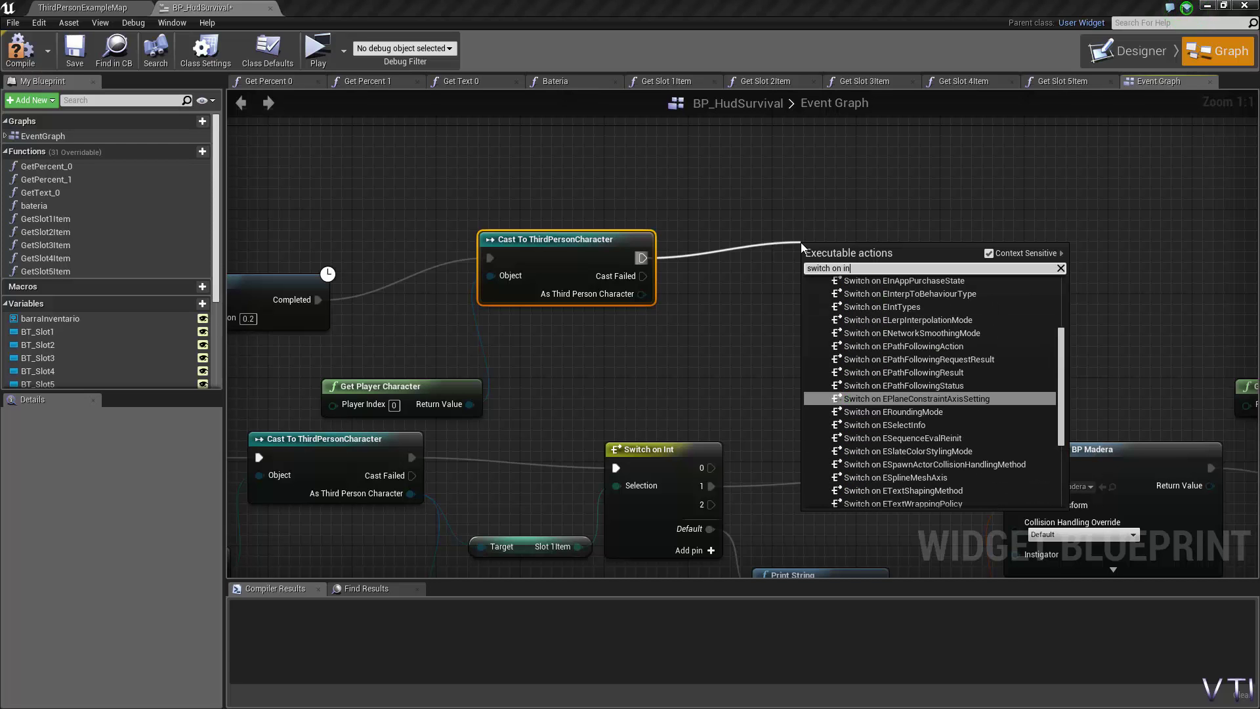
type("t")
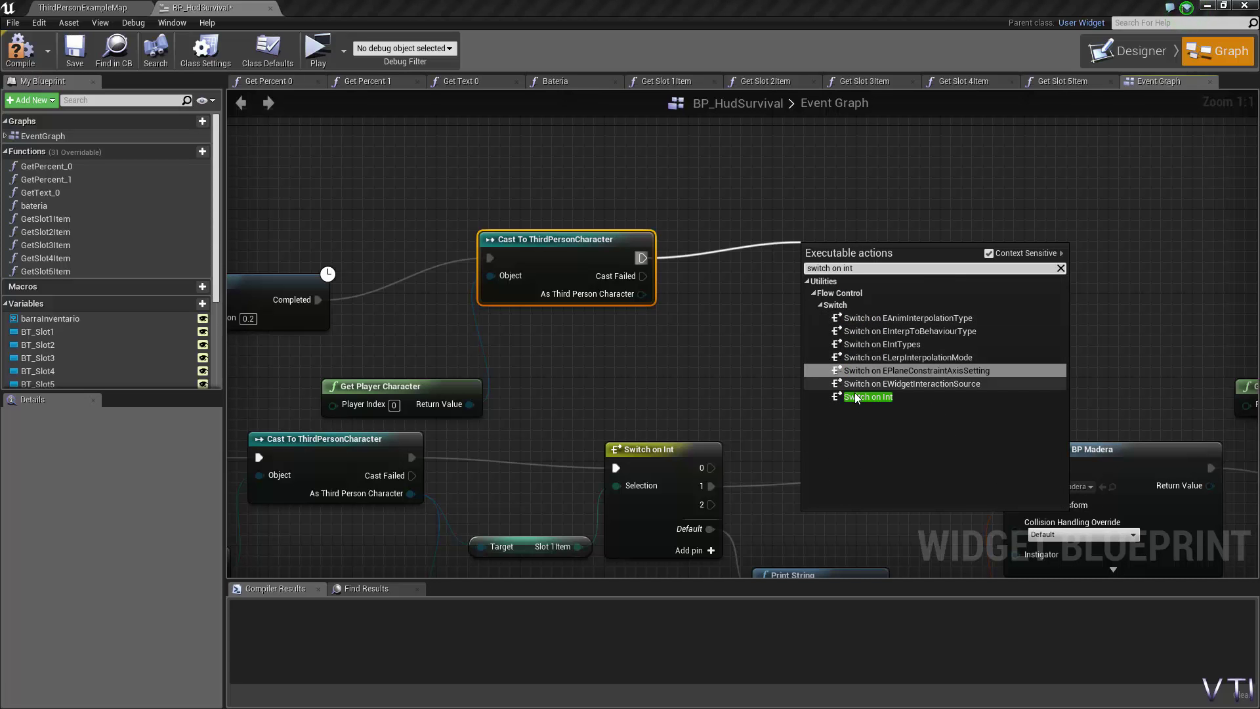
left_click(863, 396)
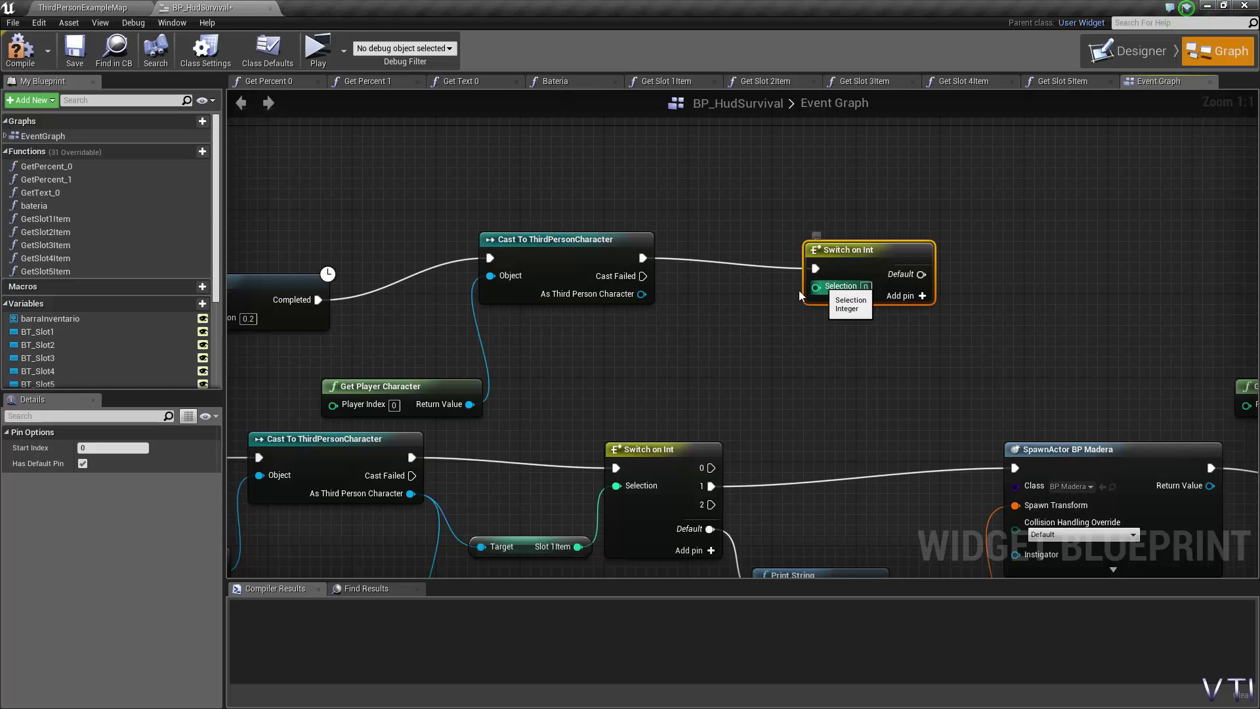
left_click_drag(816, 287, 732, 369)
type("get slot1")
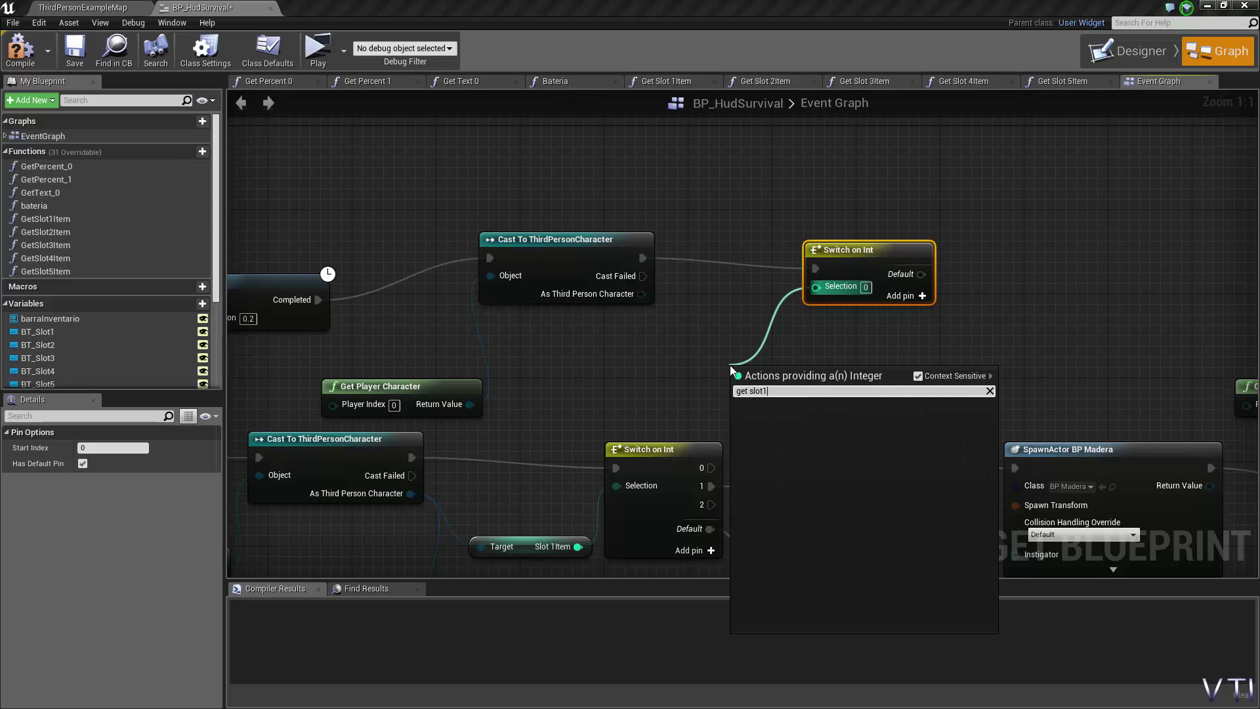
left_click(918, 376)
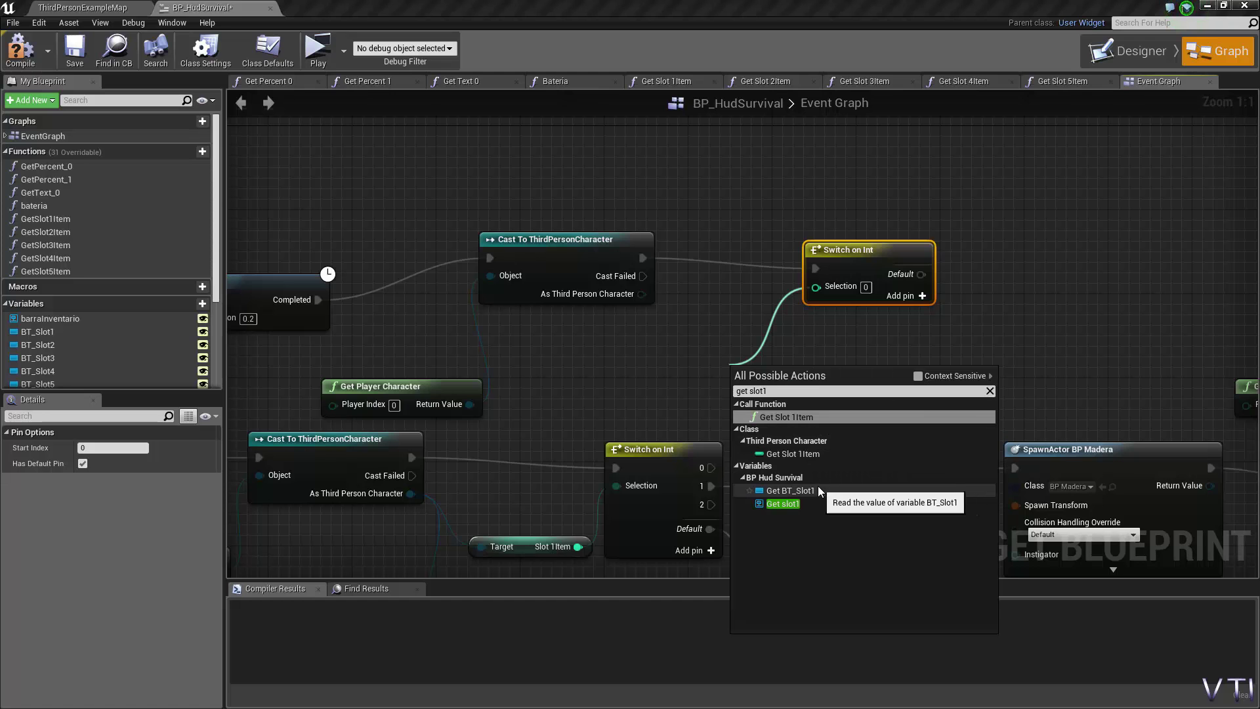
left_click(814, 455)
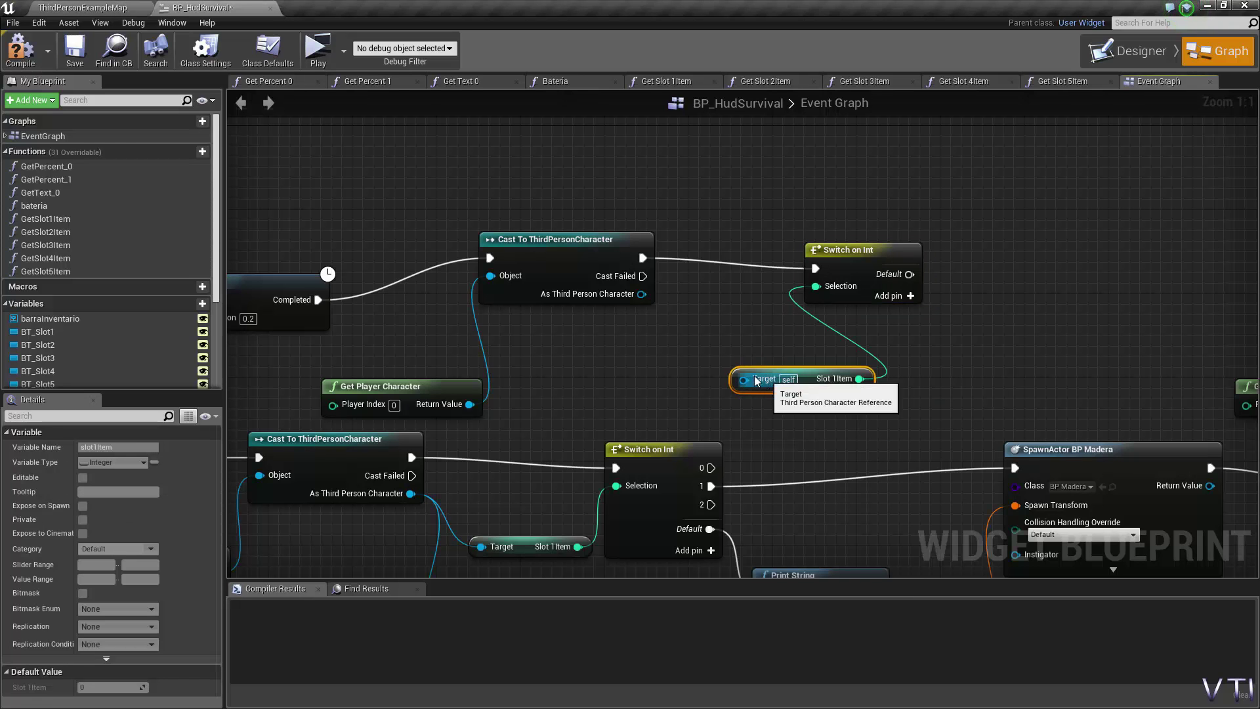
Wire the cast character into the getter's Target and add switch outputs 0, 1 and 2.
left_click_drag(642, 293, 752, 386)
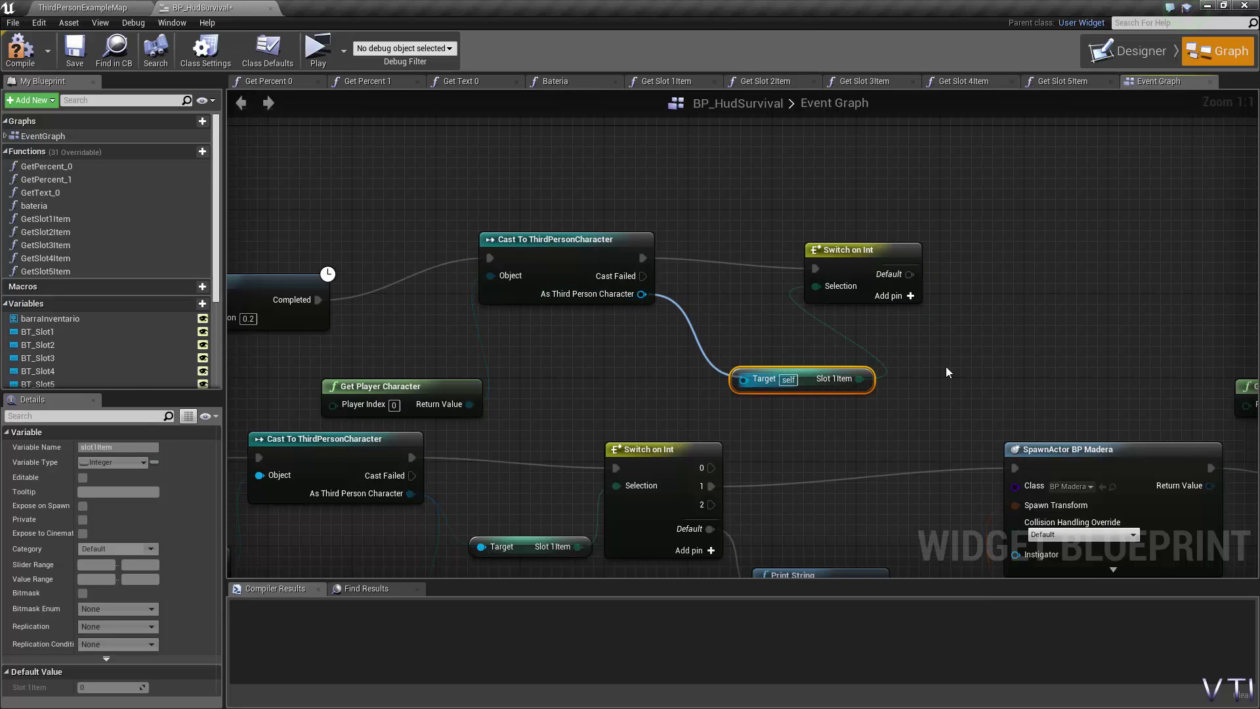
right_click_drag(946, 366, 740, 345)
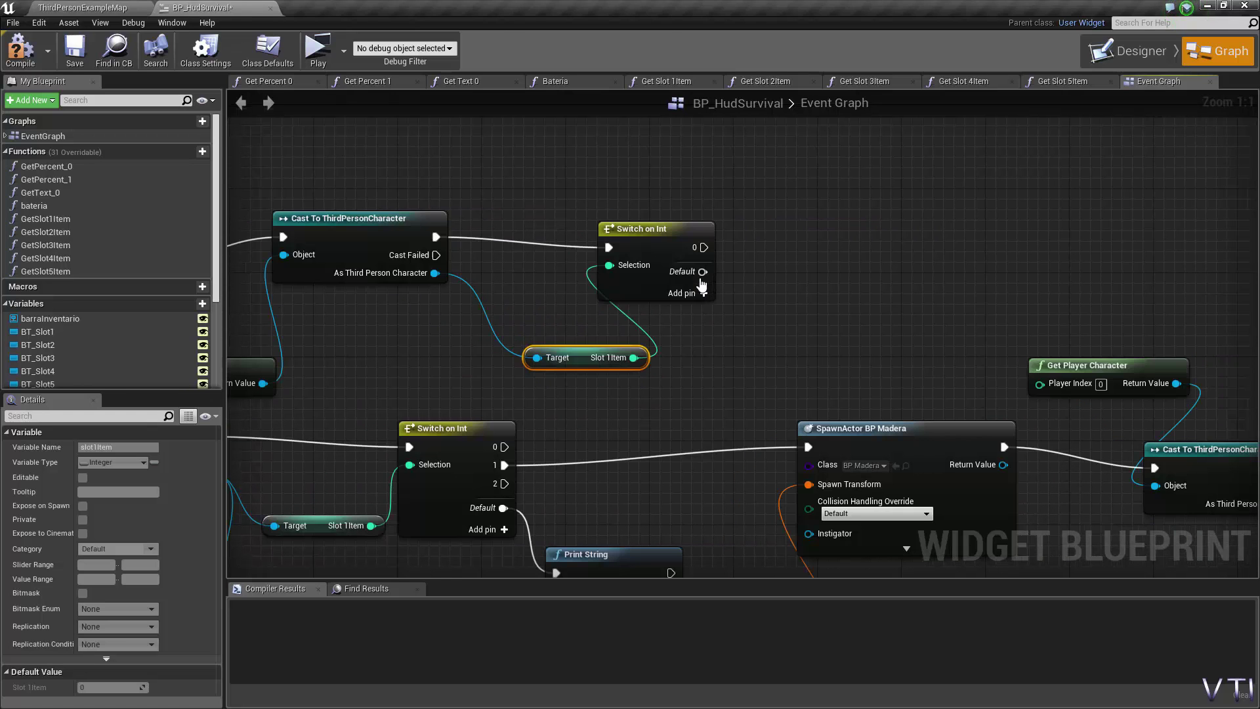
left_click(703, 275)
left_click(703, 294)
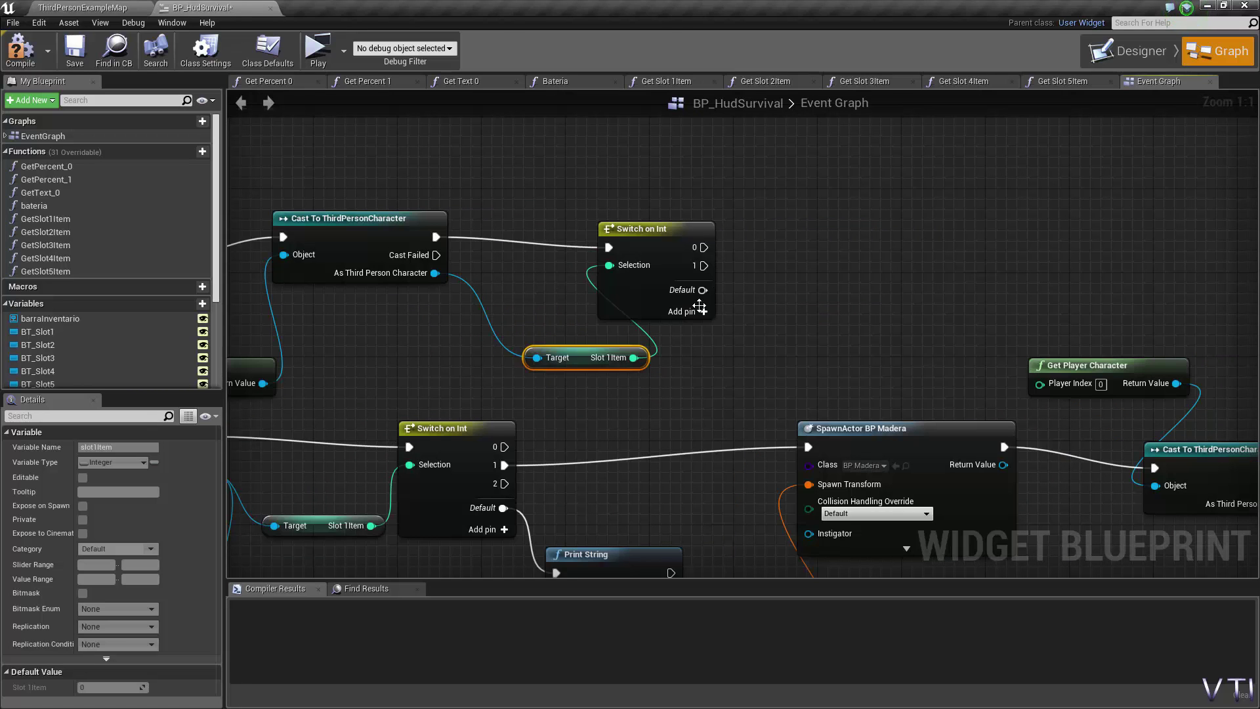
left_click(703, 312)
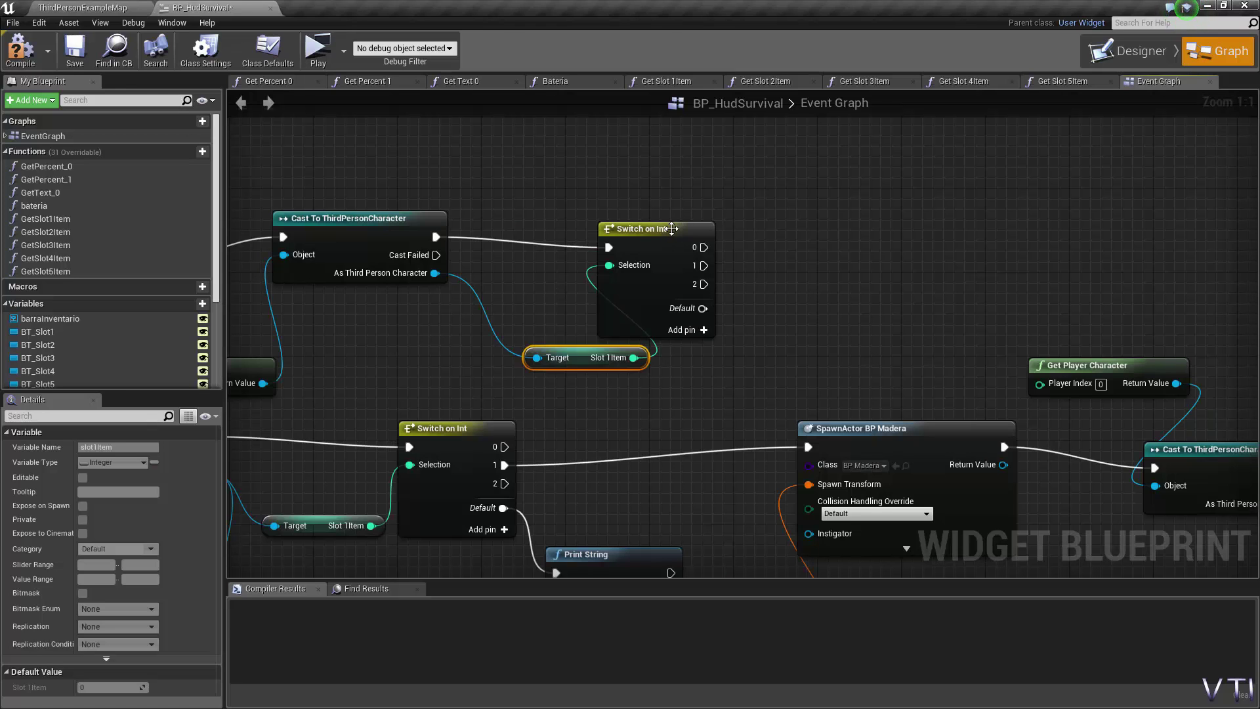
Reposition the Switch on Int and search a 'set brush' action from case 0.
left_click_drag(671, 228, 723, 185)
right_click_drag(880, 311, 872, 362)
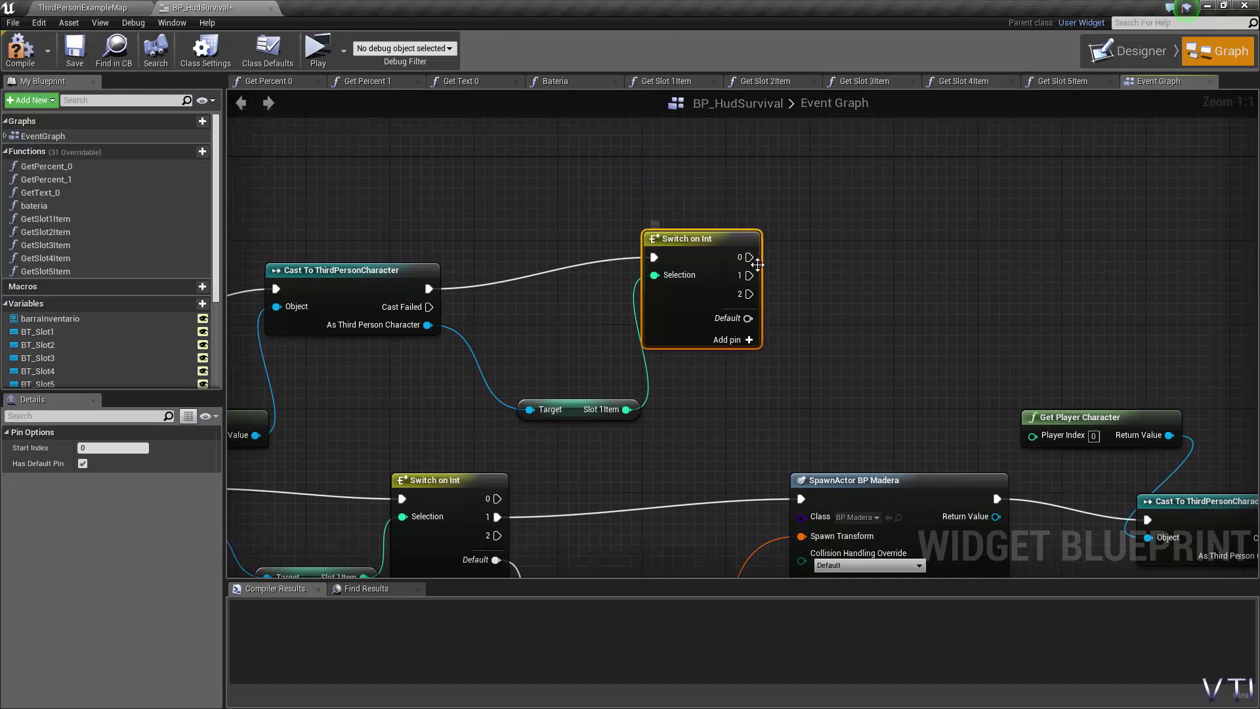
left_click_drag(750, 257, 813, 250)
type("se")
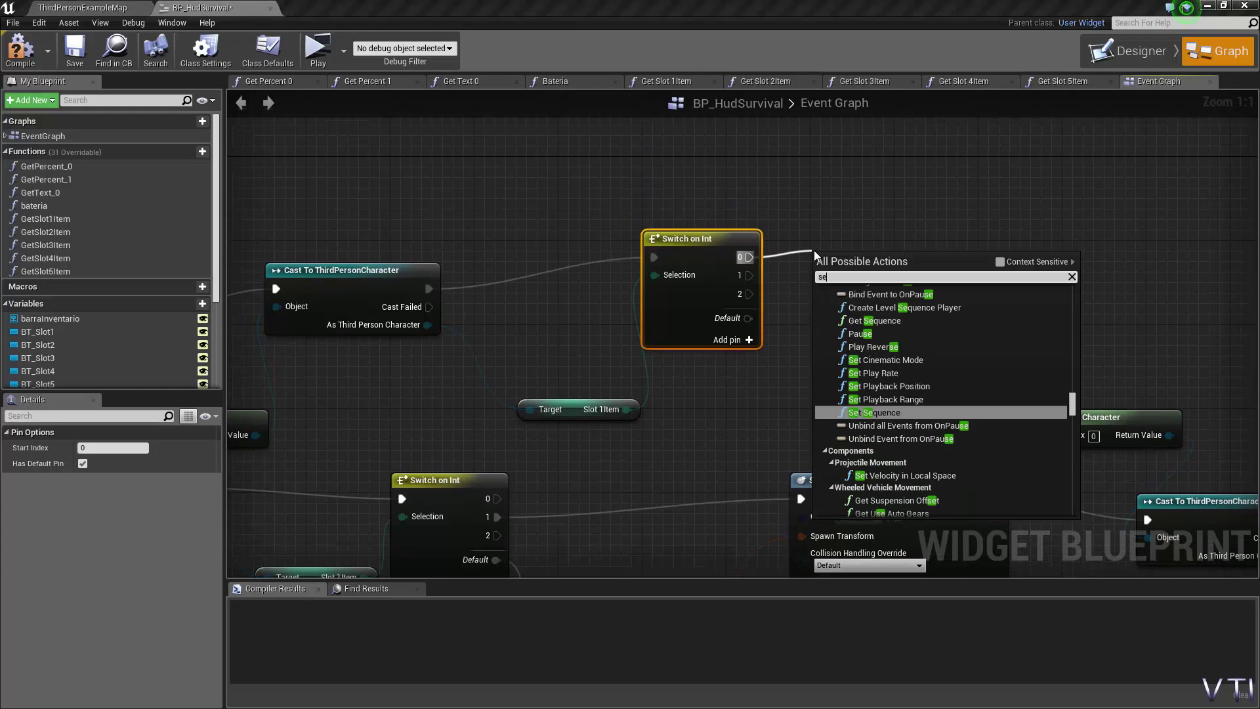
type("t brus")
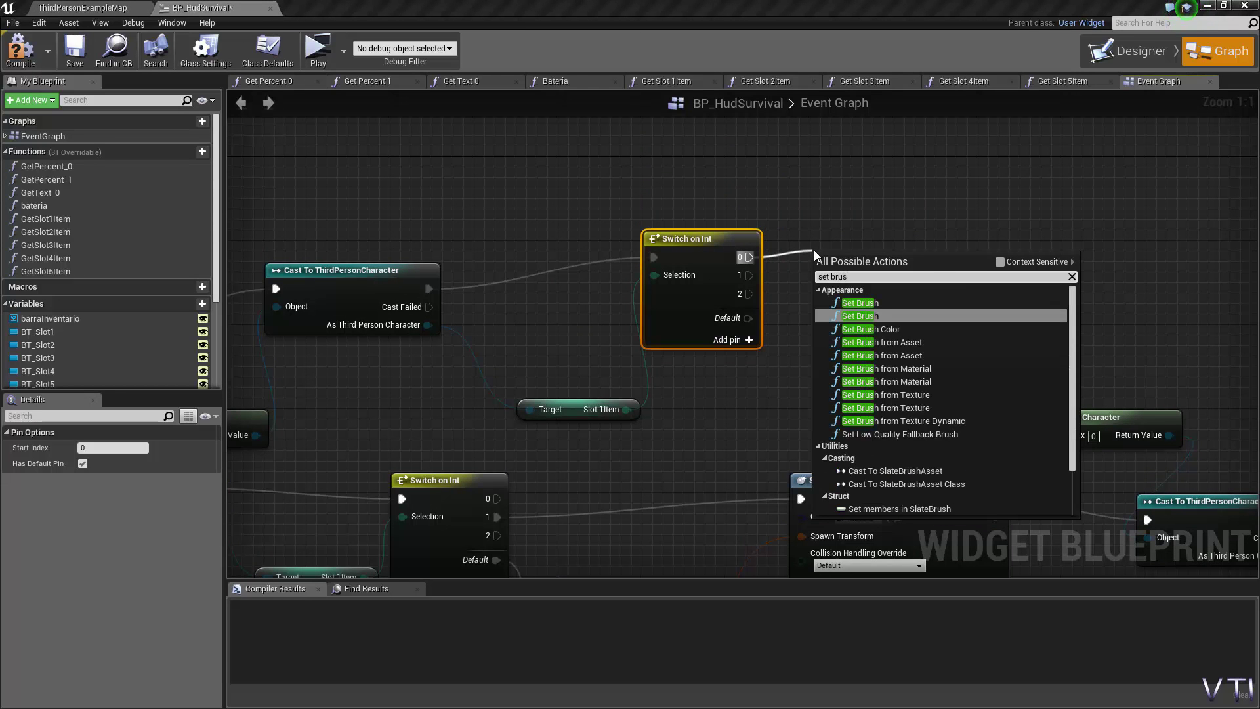
type("hy")
Fix the search to 'set brush from' and add Set Brush from Texture on case 0, moved right.
key("BackSpace")
type("form")
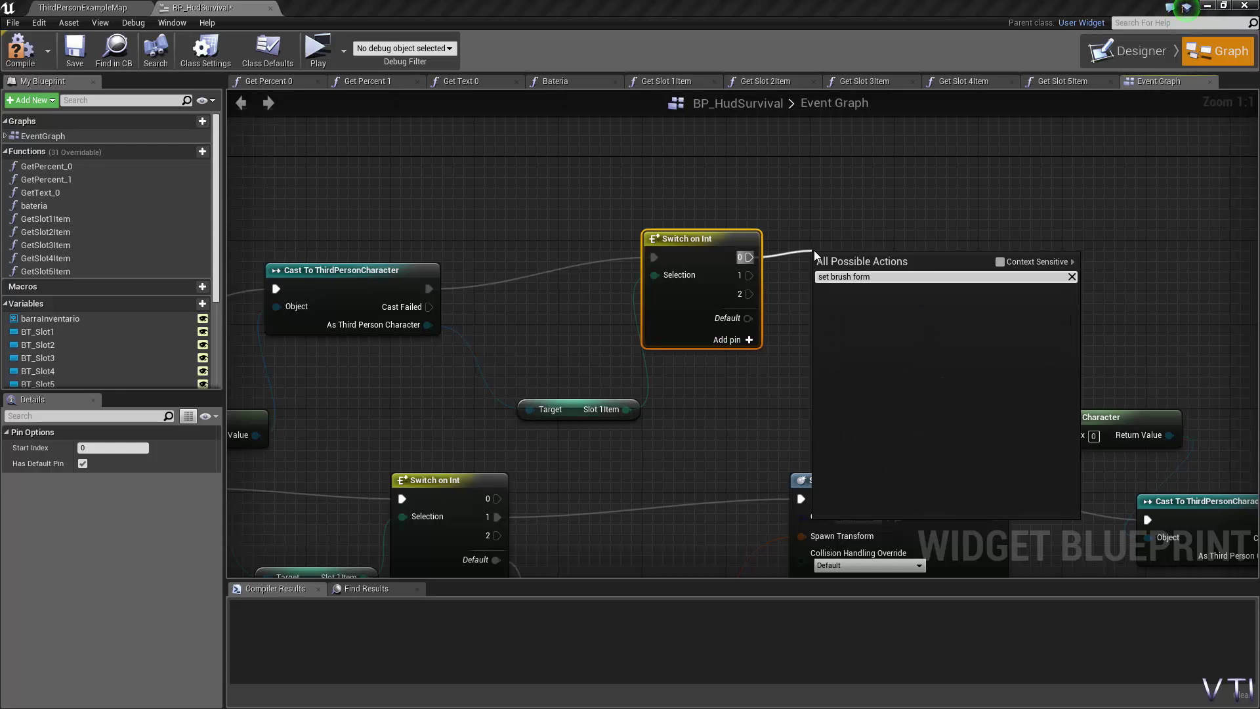
key("BackSpace")
key("BackSpace")
key("BackSpace")
key("BackSpace")
type("rom")
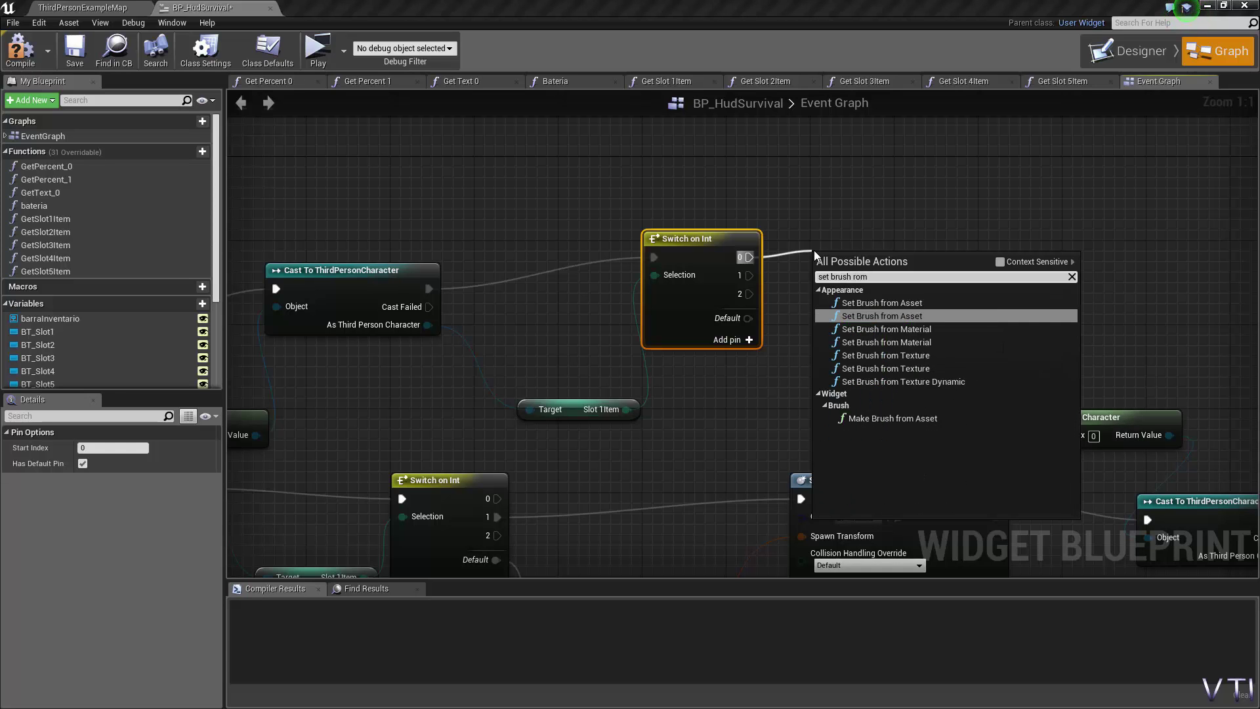
left_click(930, 356)
right_click_drag(1011, 330, 1051, 274)
Add a SET slot1 node from the brush's Target, reposition it, then delete it.
left_click_drag(873, 204, 969, 183)
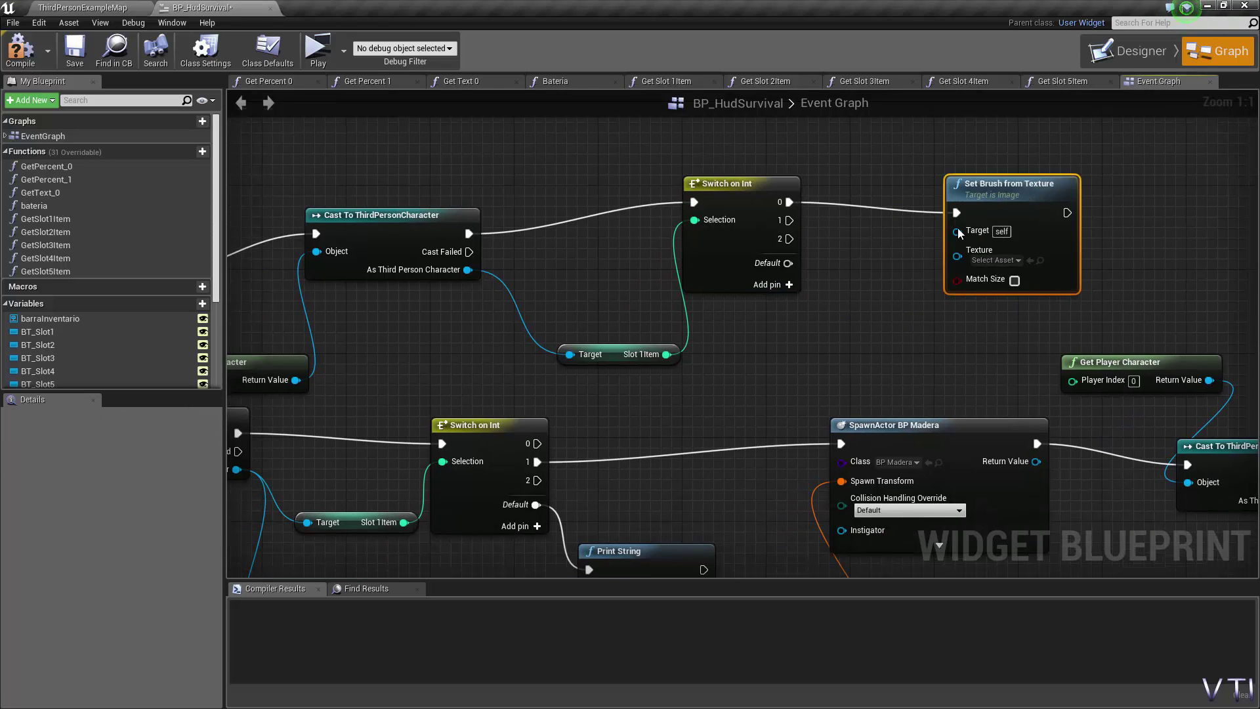
left_click_drag(956, 231, 856, 265)
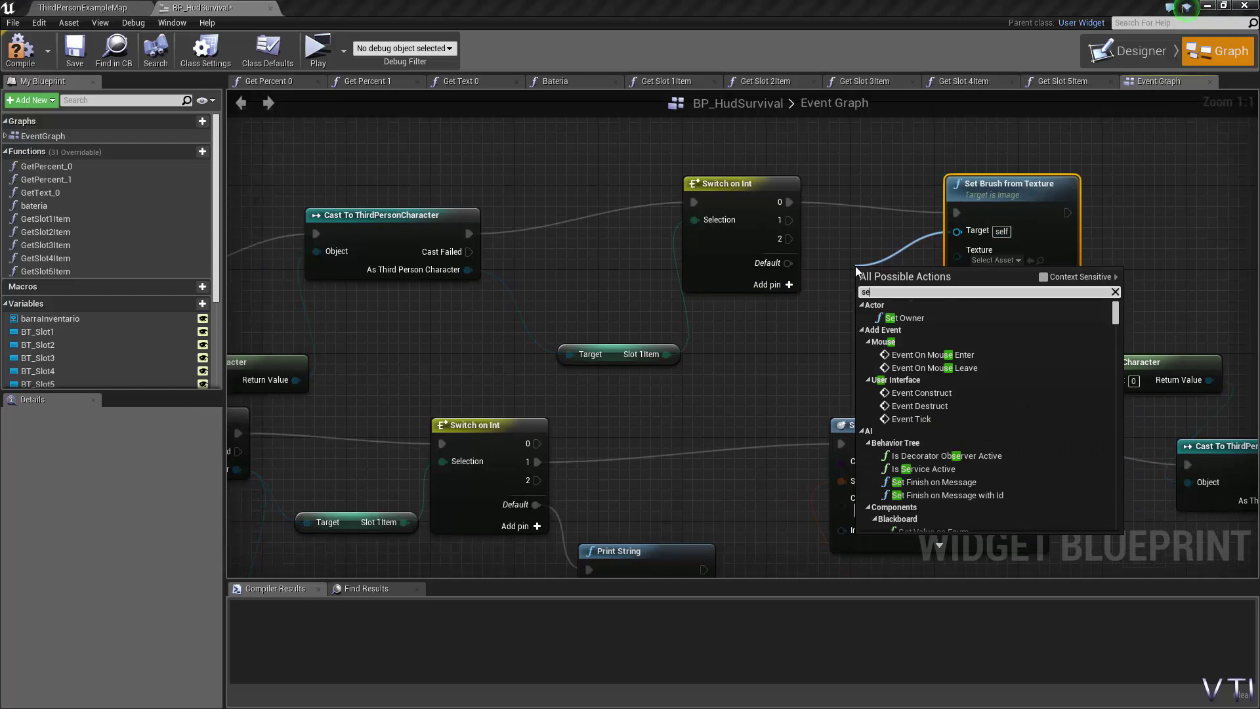
type("set slot")
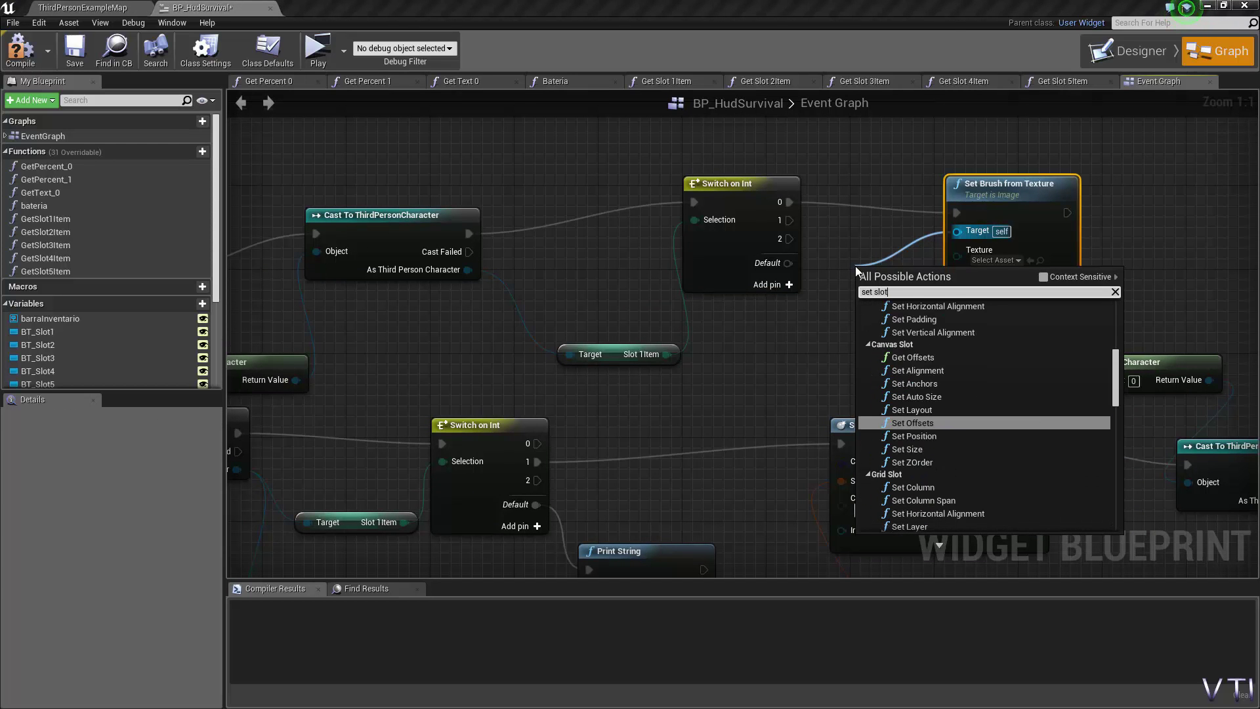
type("1")
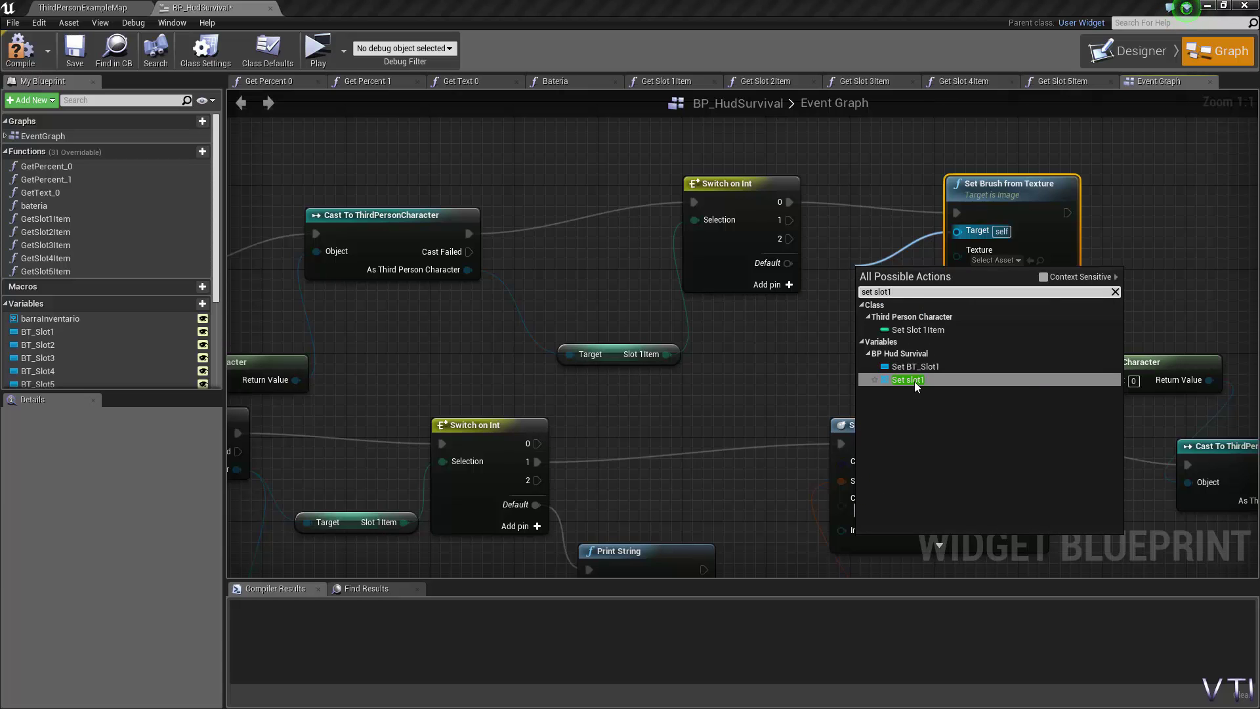
left_click(915, 380)
left_click_drag(910, 287, 874, 141)
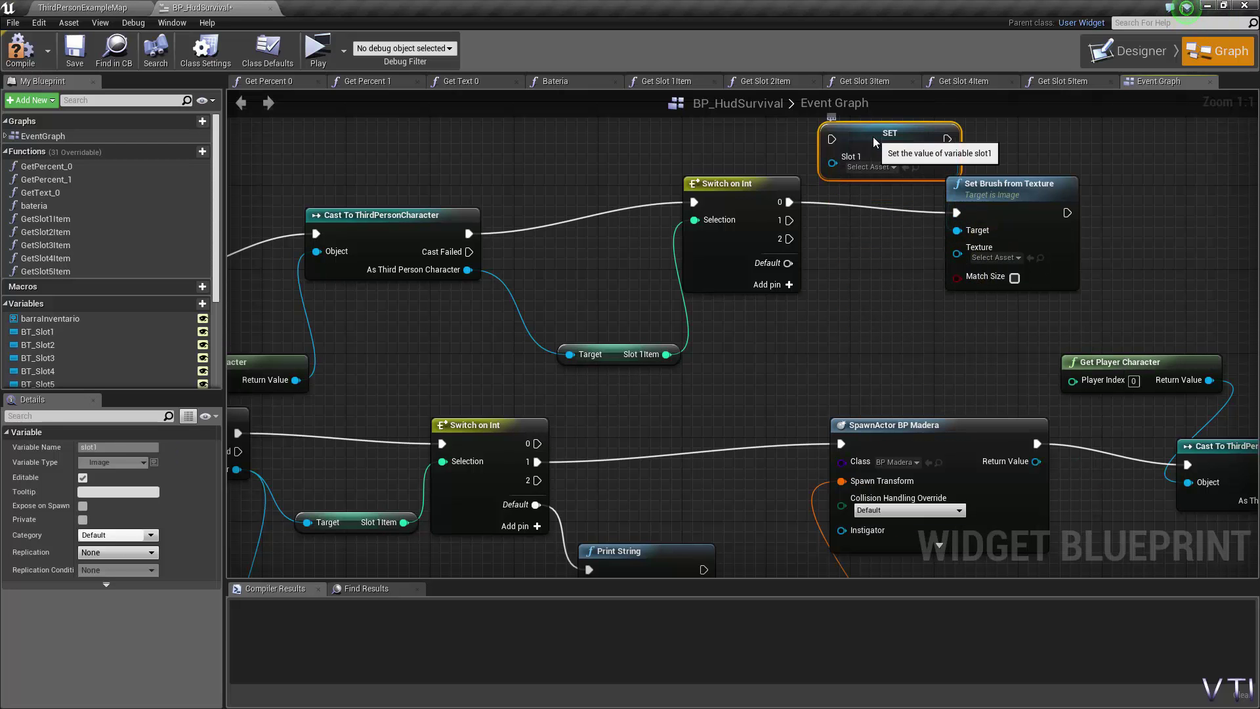
right_click_drag(874, 142, 899, 202)
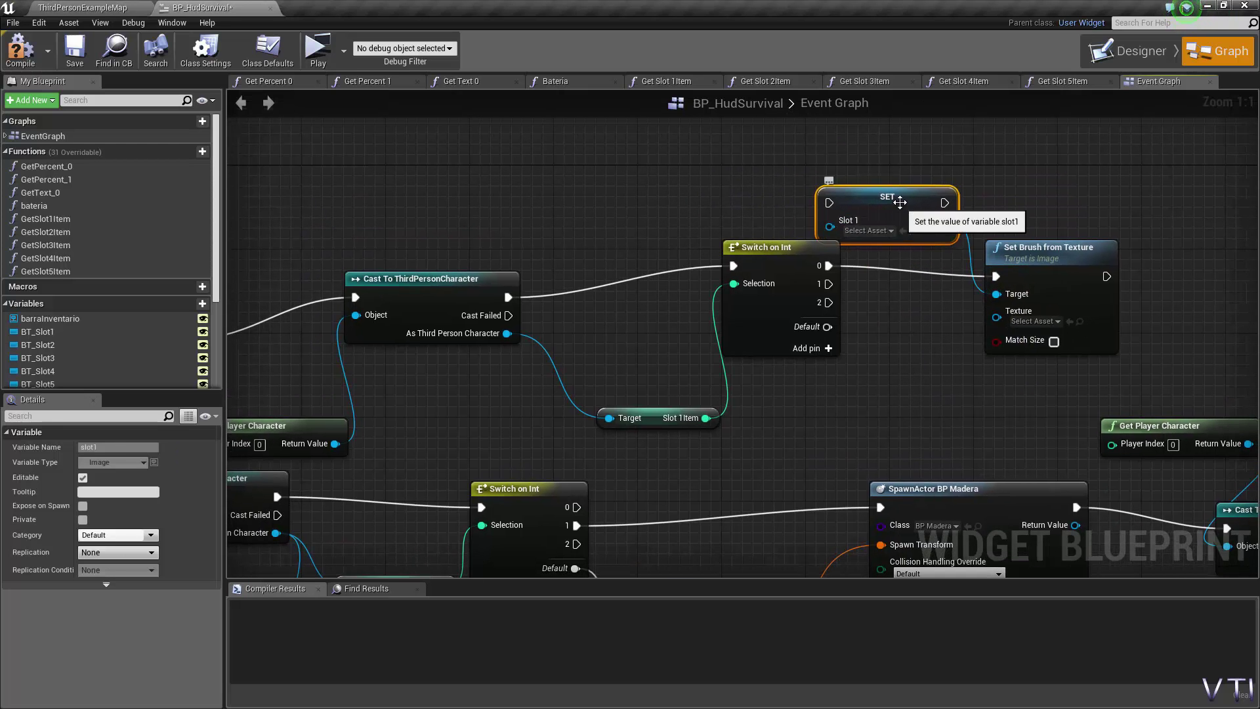
left_click_drag(899, 202, 912, 407)
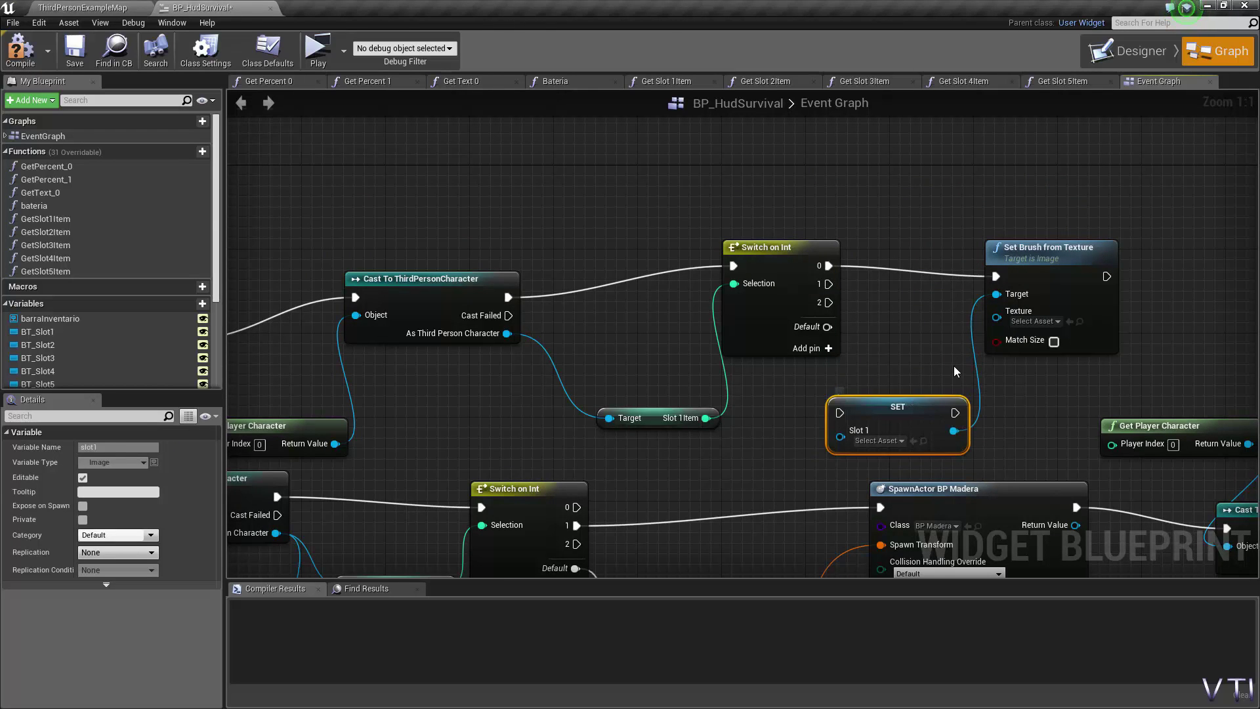
key("Delete")
Feed a Get slot1 node into Set Brush from Texture's Target, placed above it.
left_click_drag(996, 295, 909, 186)
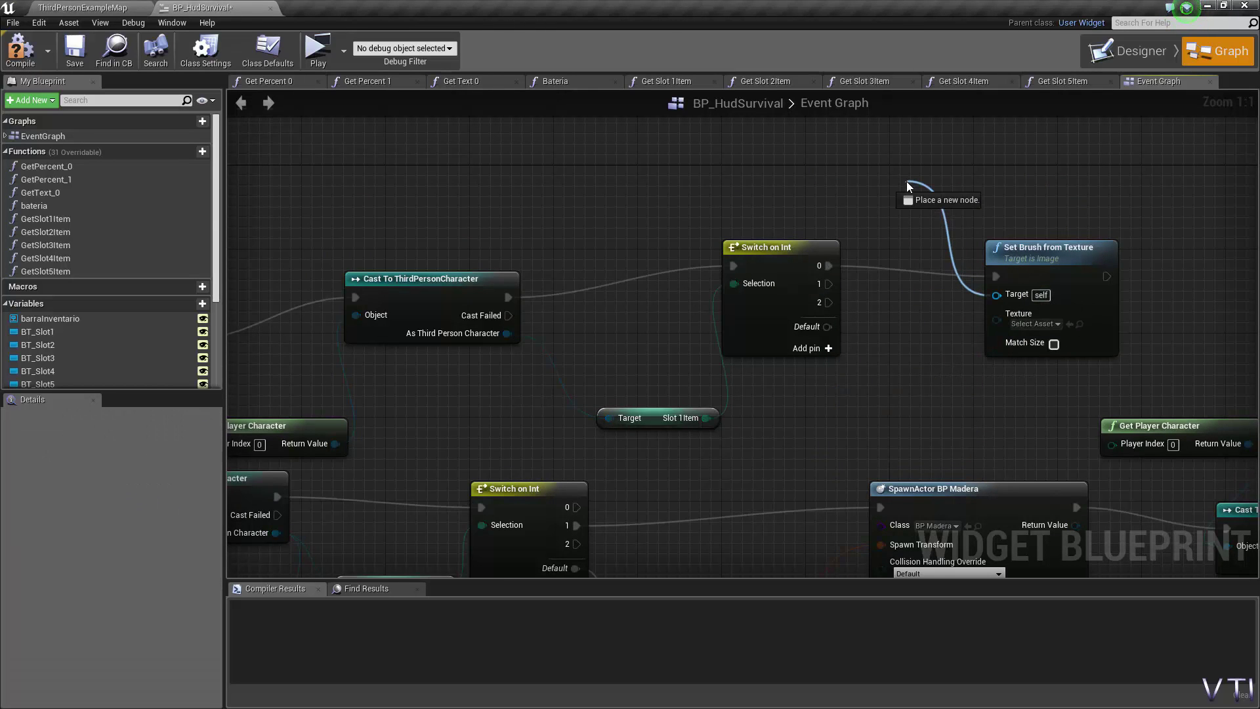
type("get slot")
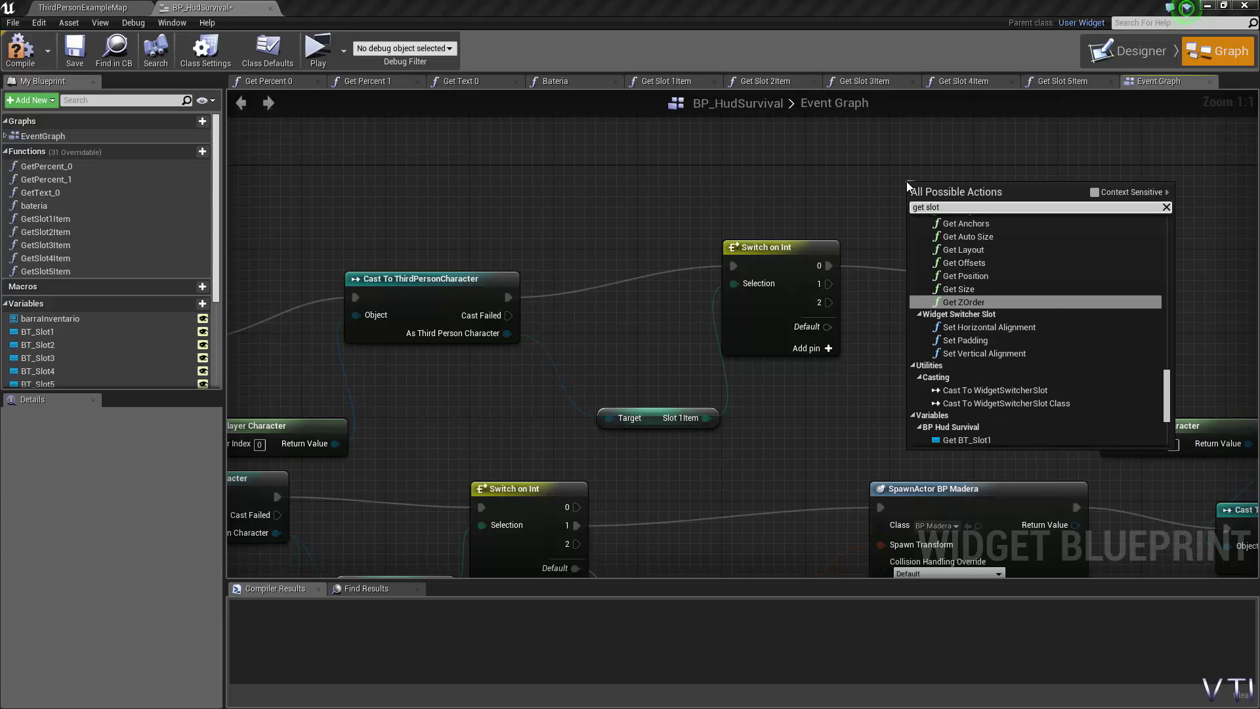
type("1")
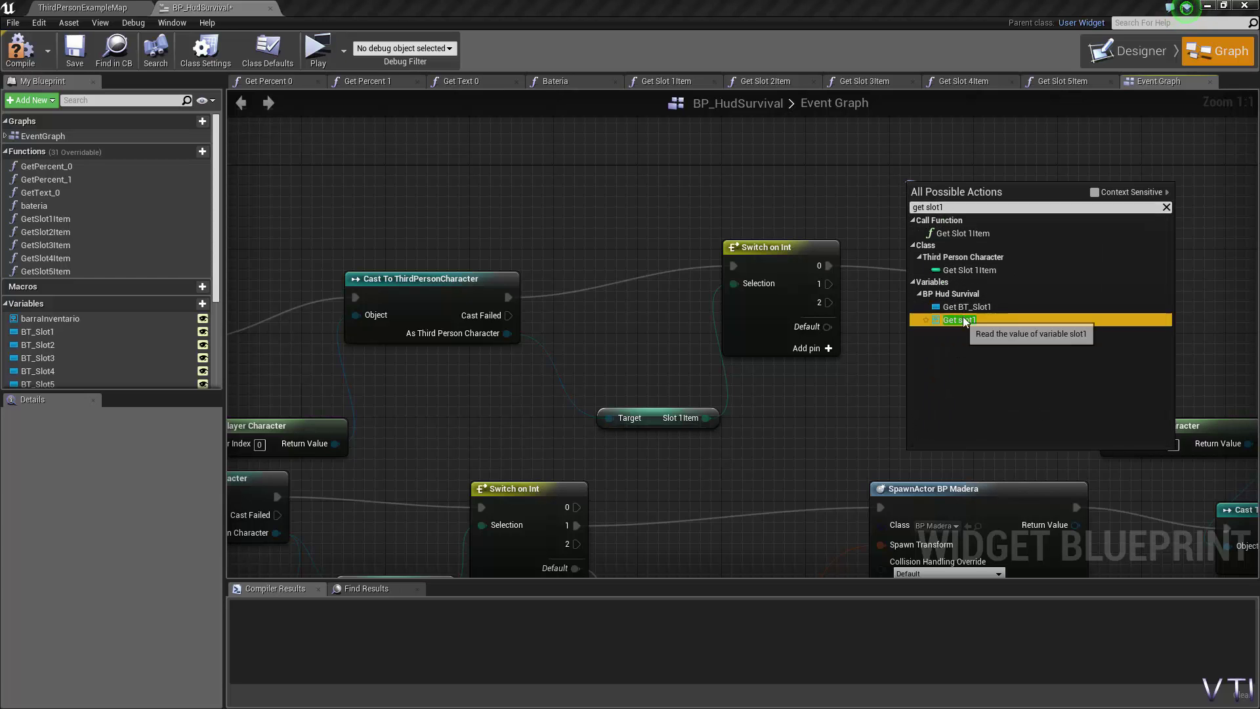
left_click(959, 319)
left_click_drag(944, 191, 880, 186)
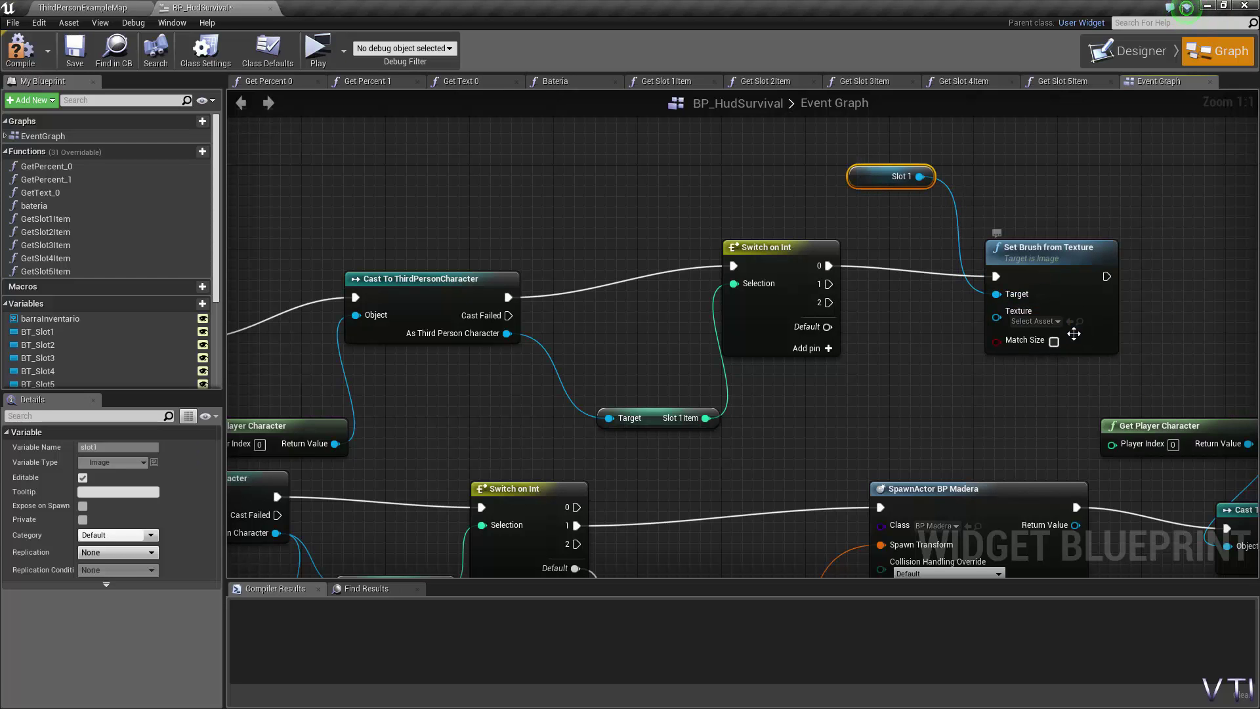
Assign T_inventarioVacio_icon from textures/hud as the Set Brush from Texture node's Texture input.
left_click(92, 7)
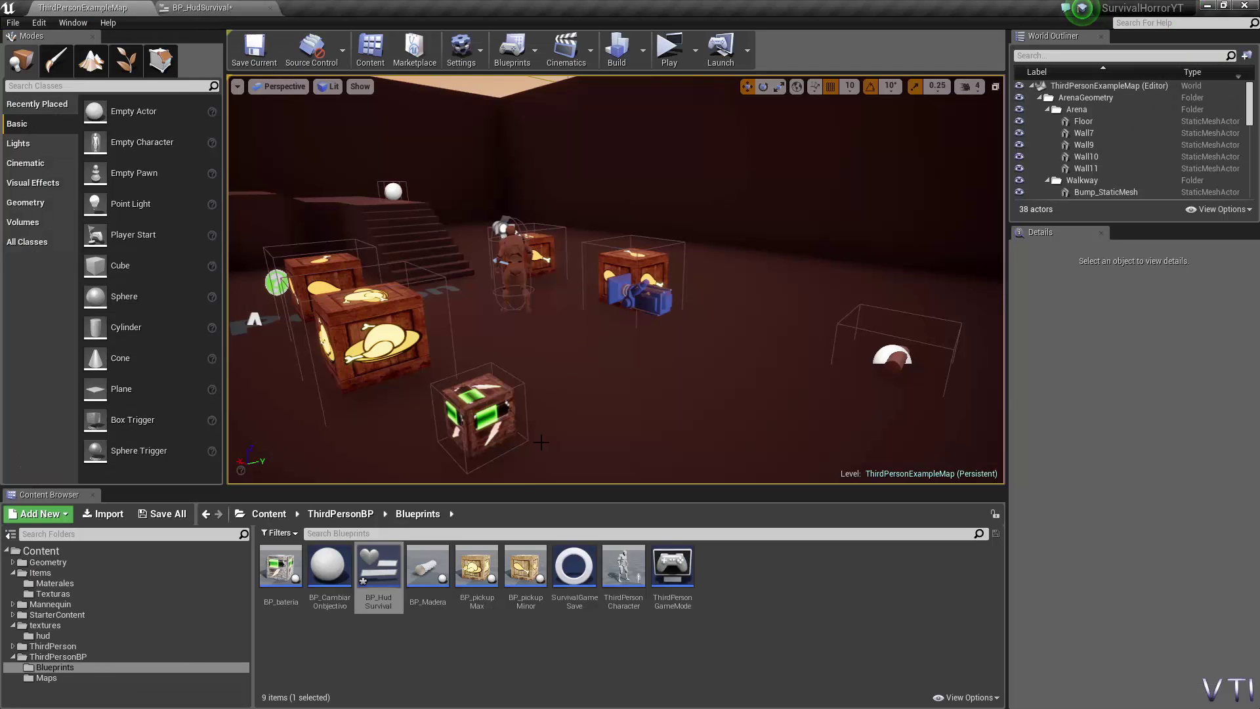
left_click(46, 634)
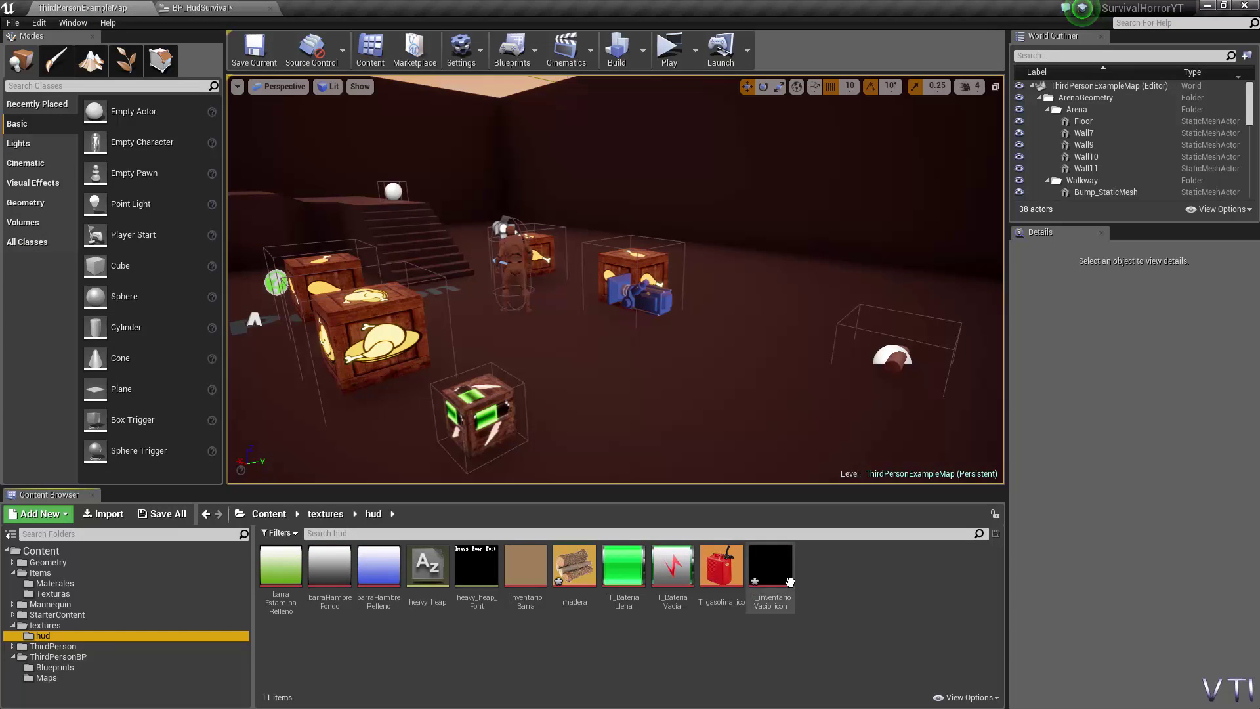
left_click(770, 566)
left_click(222, 12)
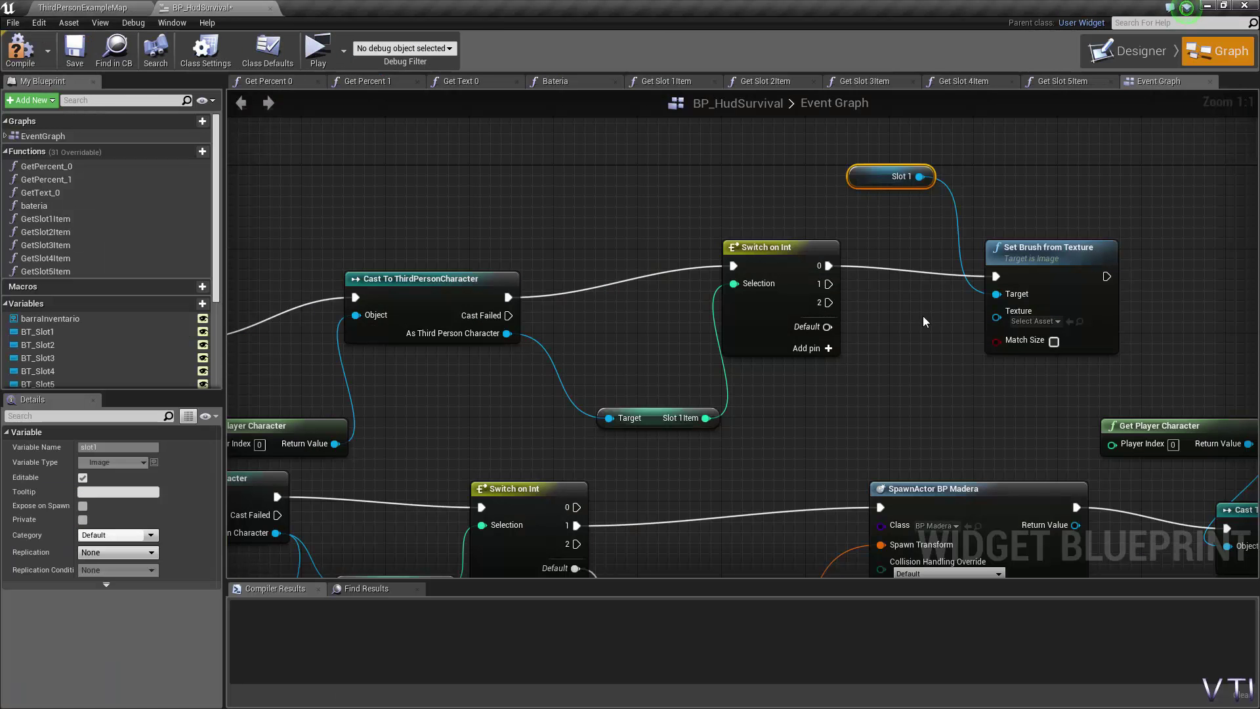
left_click(1070, 322)
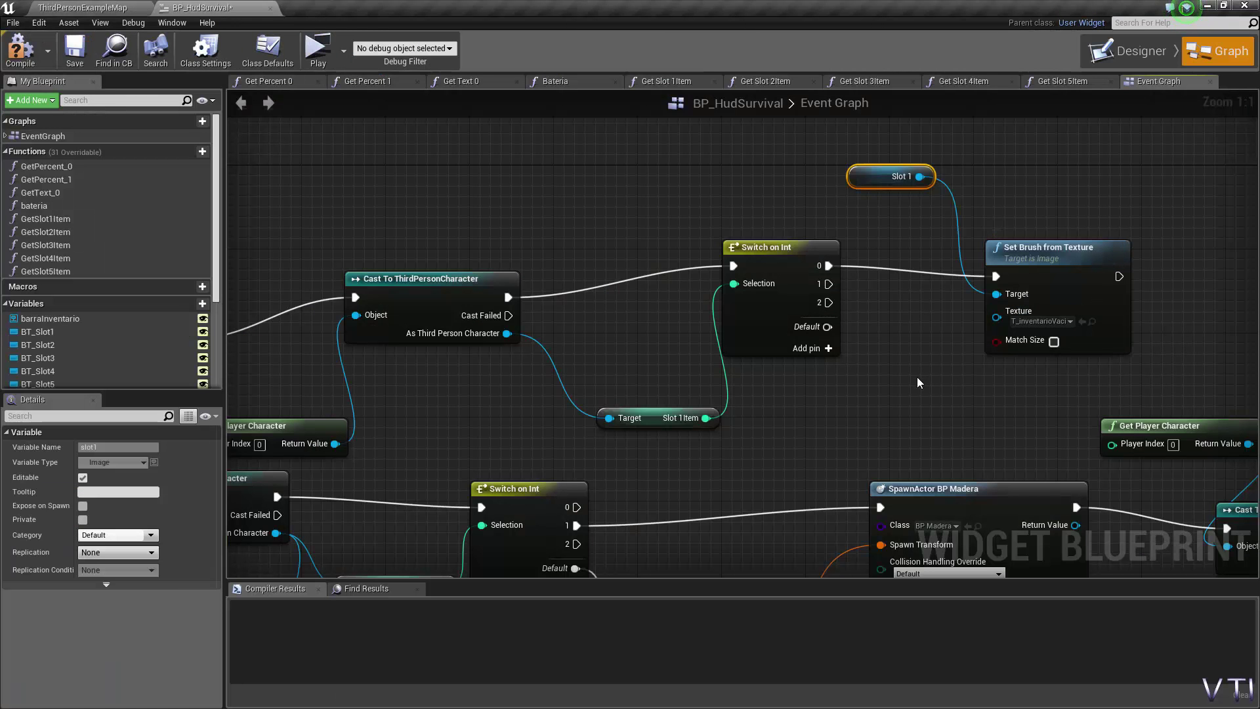
right_click_drag(998, 402, 946, 389)
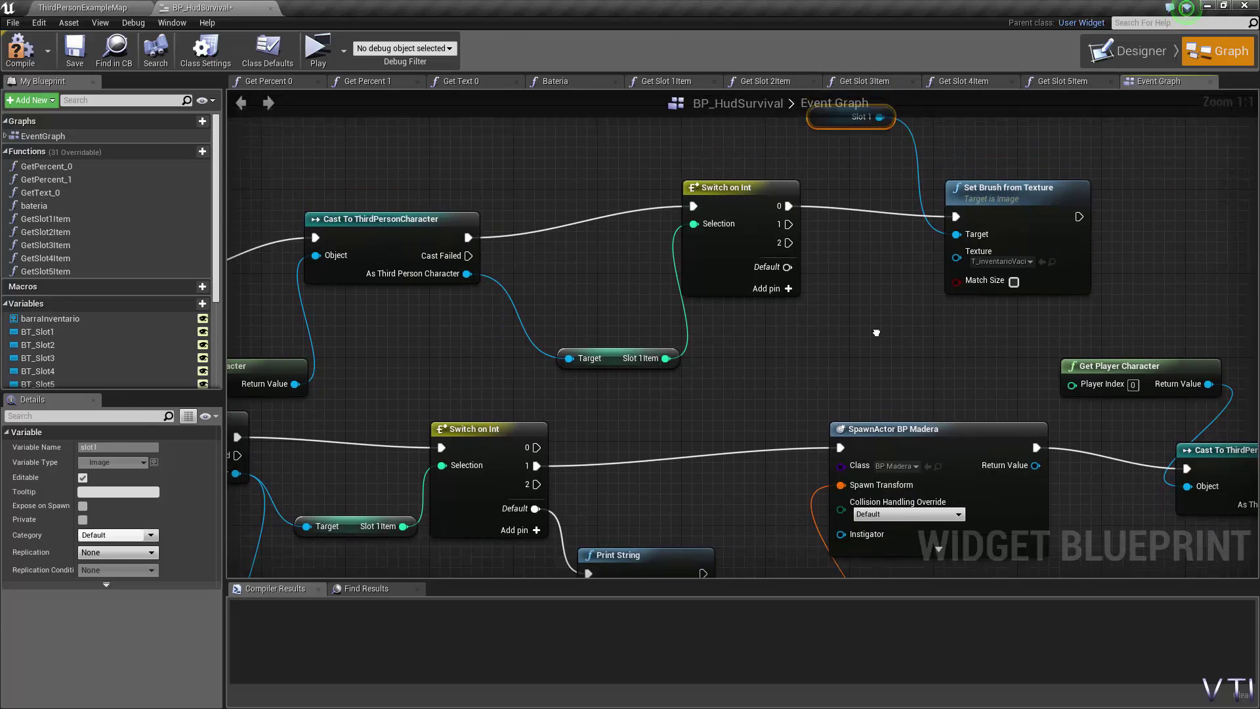
left_click(985, 244, "ctrl")
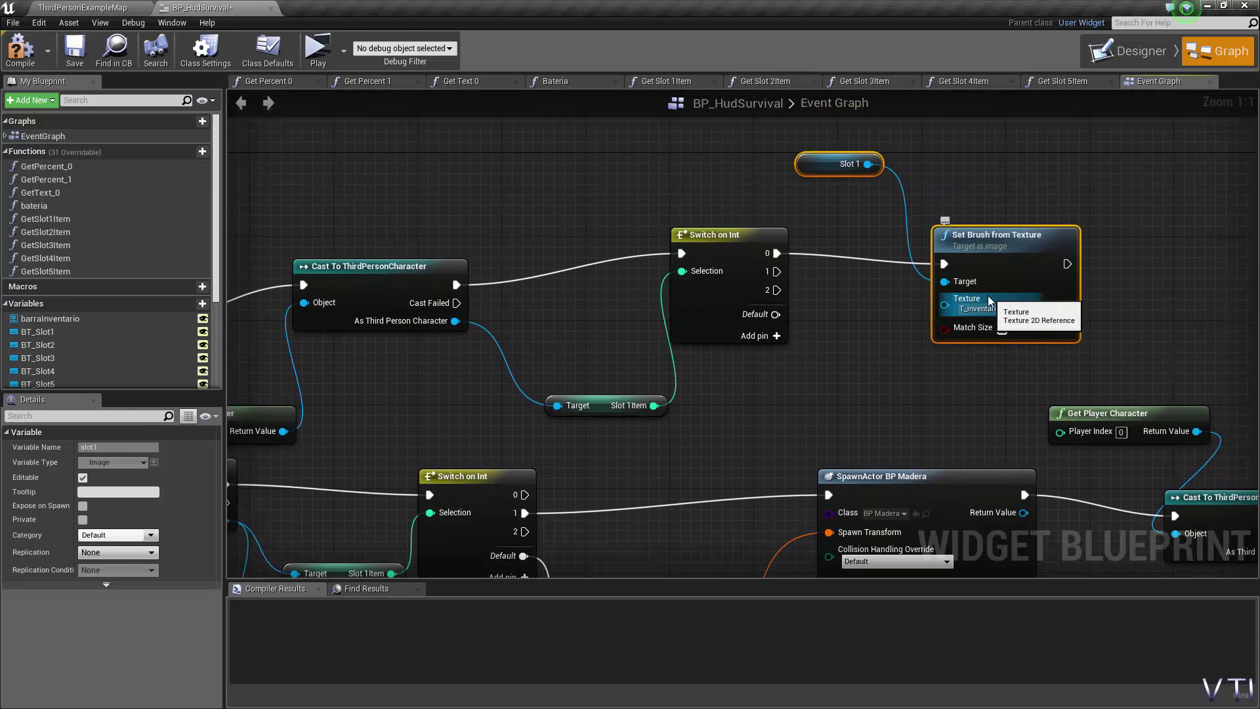
Copy and paste the Slot 1 getter and Set Brush from Texture nodes.
key("ctrl+c")
key("ctrl+v")
right_click_drag(940, 392, 913, 317)
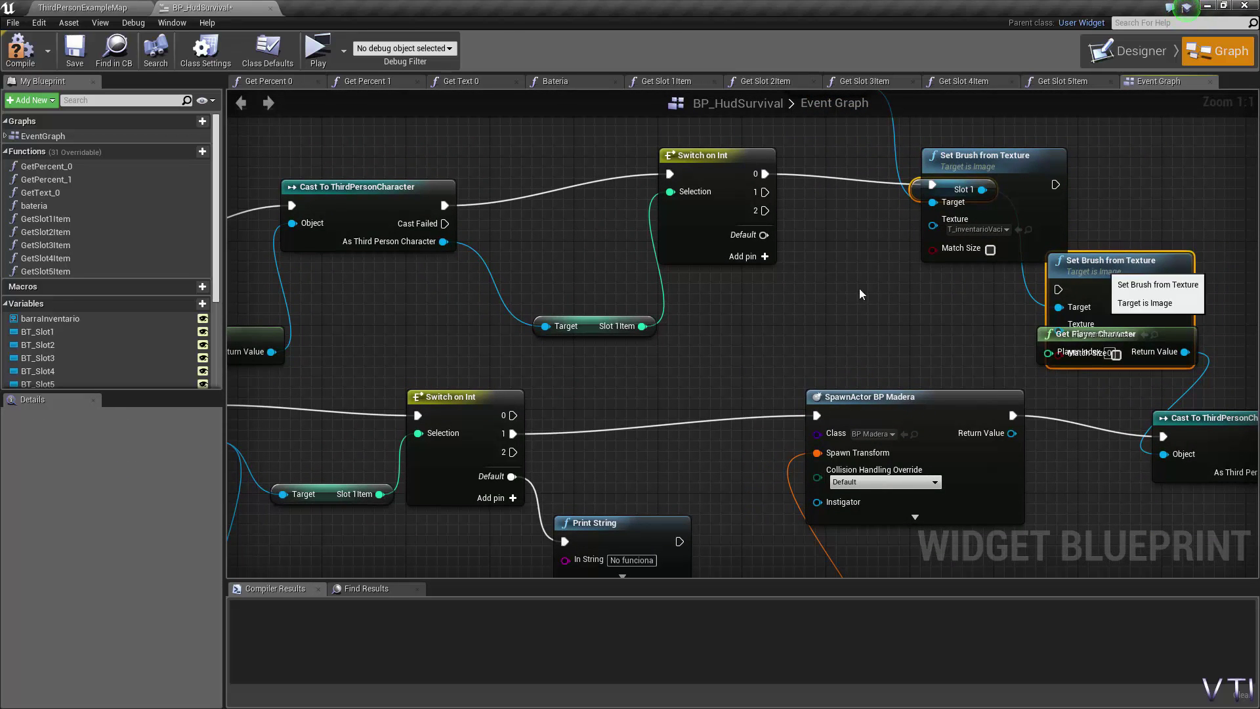
left_click_drag(1089, 262, 840, 303)
scroll(991, 302, "down", 2)
scroll(984, 260, "down", 3)
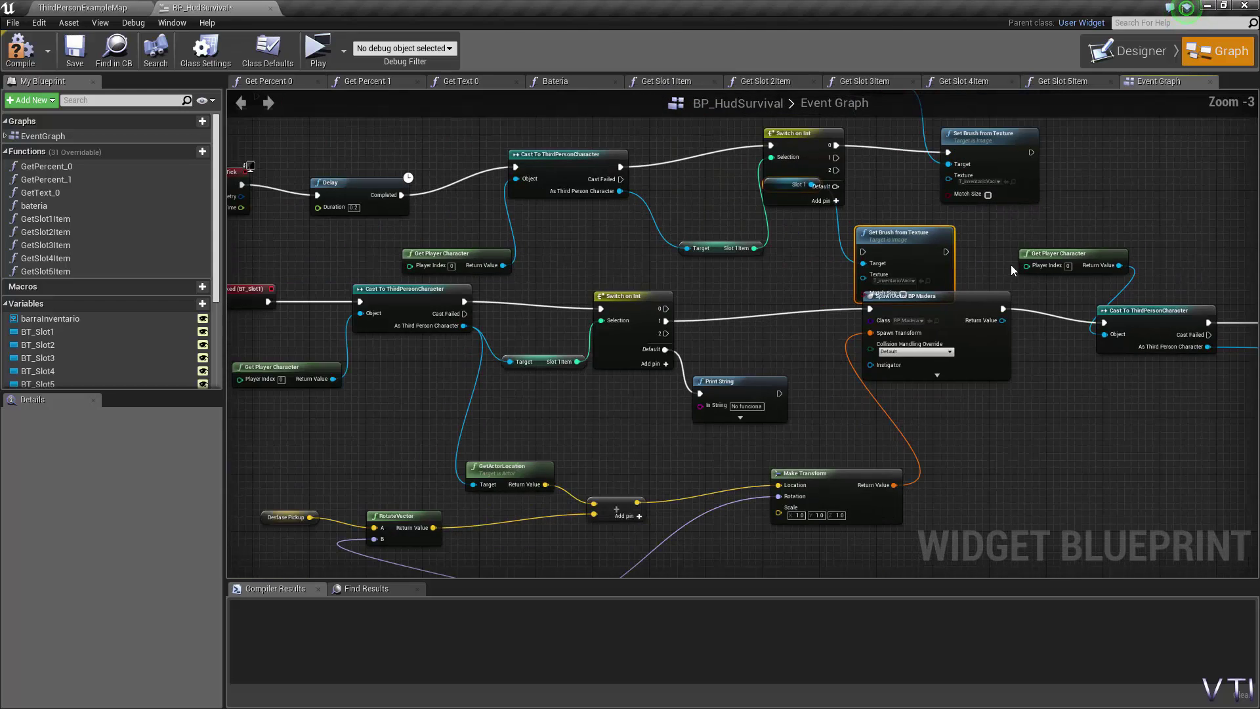
scroll(1011, 265, "up", 2)
Place the copies below the originals and wire Switch on Int output 1 to the copied Set Brush.
left_click_drag(968, 295, 968, 182)
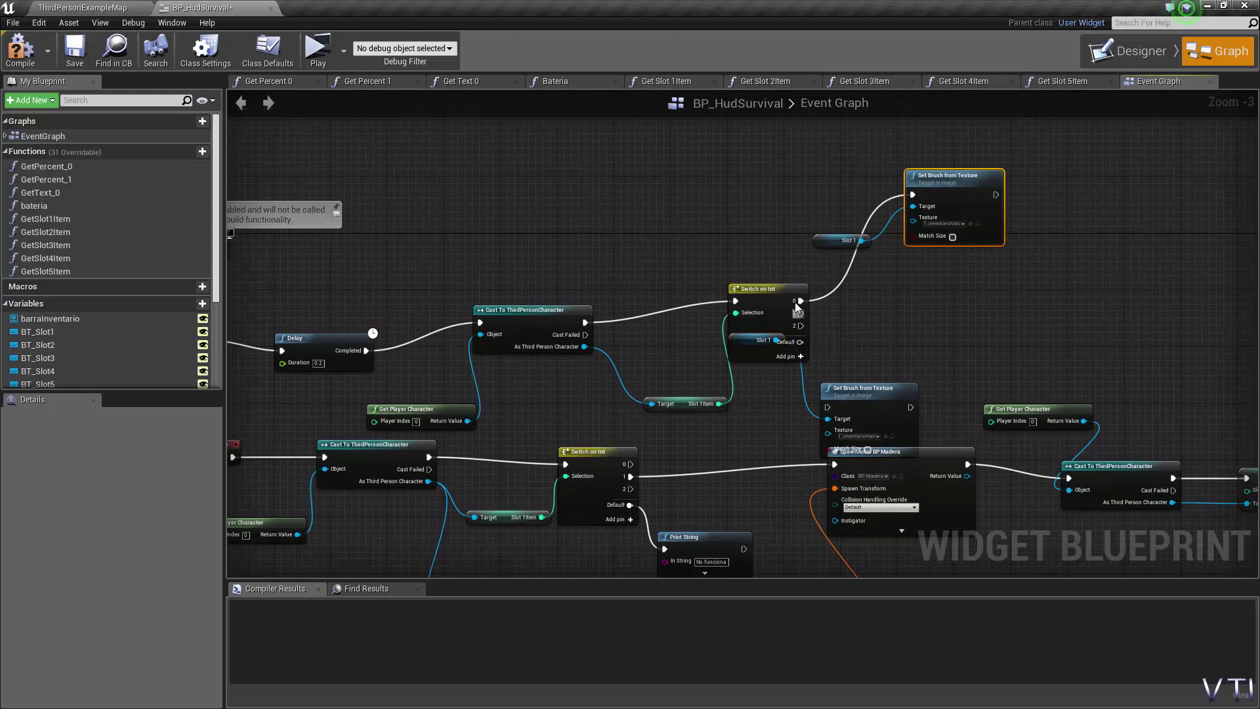
left_click_drag(825, 244, 755, 179)
left_click_drag(867, 389, 948, 303)
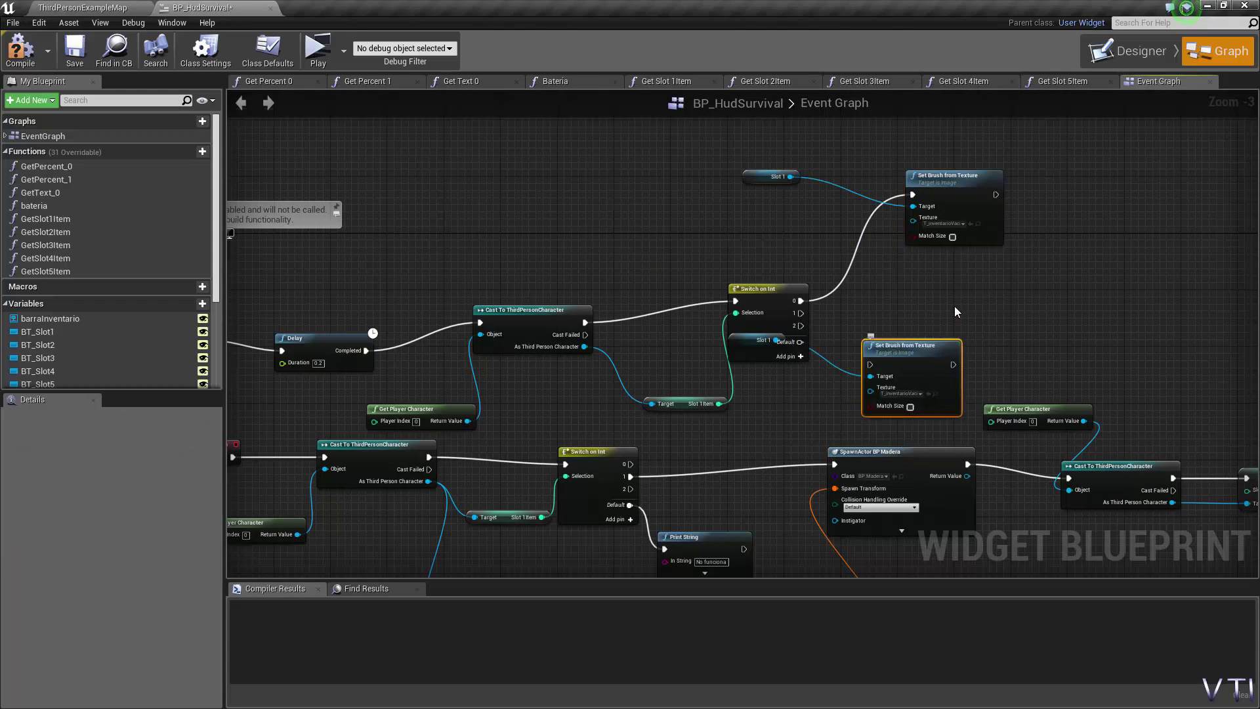
left_click_drag(755, 352, 837, 405)
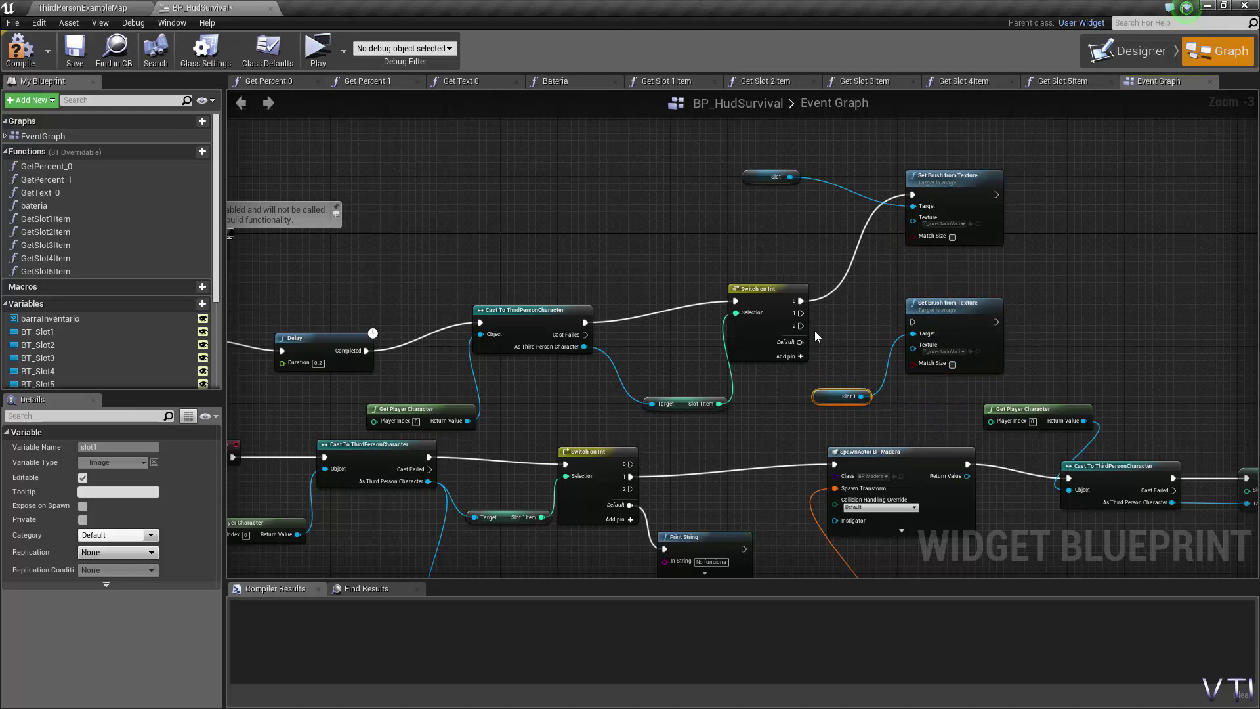
left_click_drag(801, 313, 913, 320)
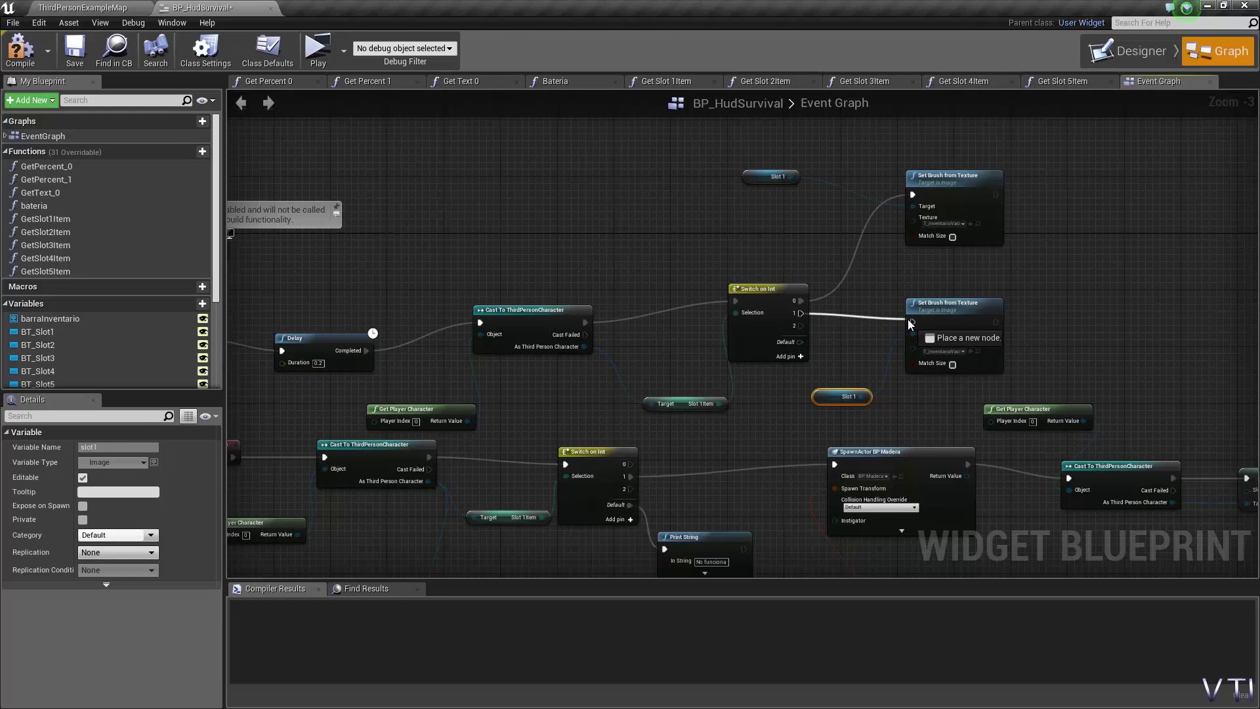
scroll(927, 403, "up", 2)
scroll(928, 403, "up", 1)
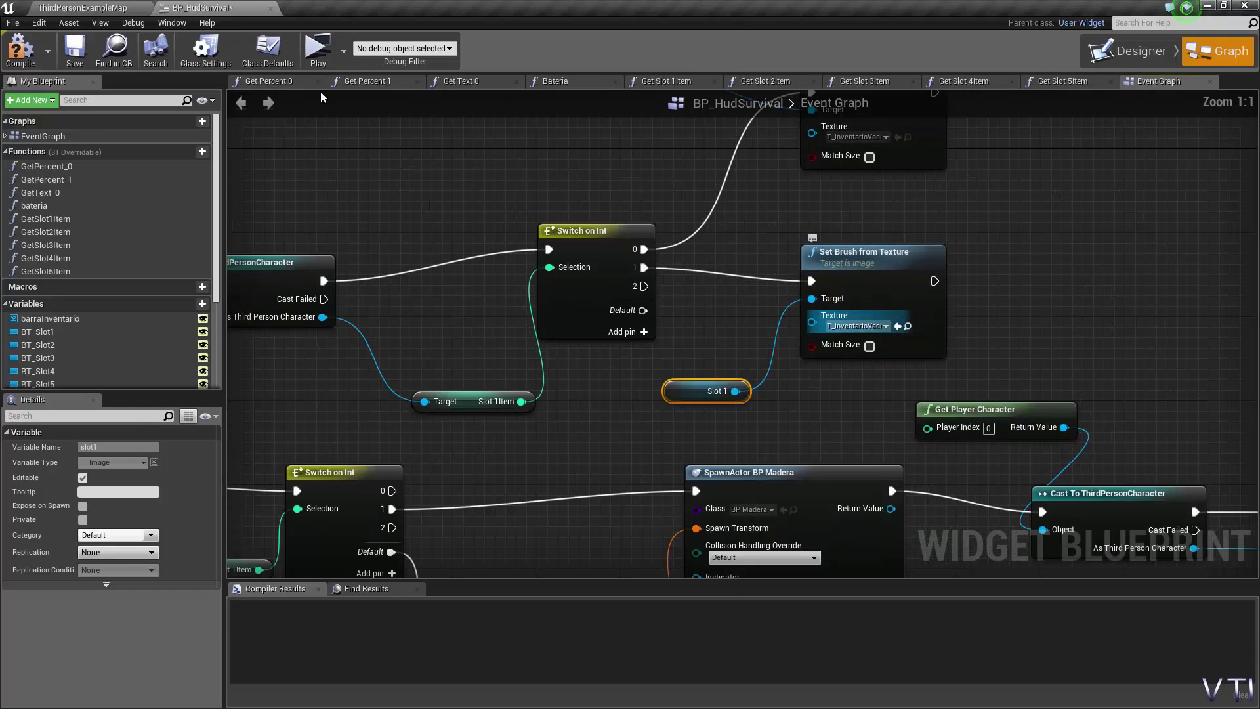
Set the lower Set Brush from Texture node's Texture to the madera texture.
left_click(117, 7)
left_click(575, 568)
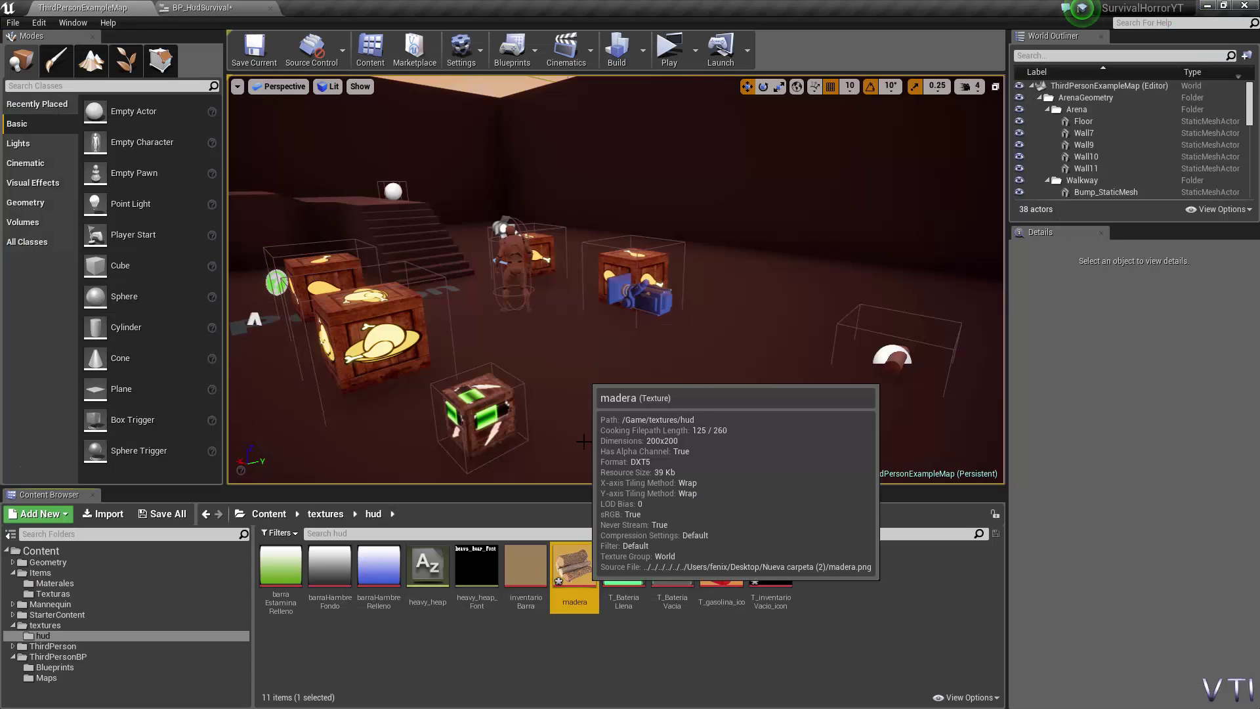
left_click(244, 6)
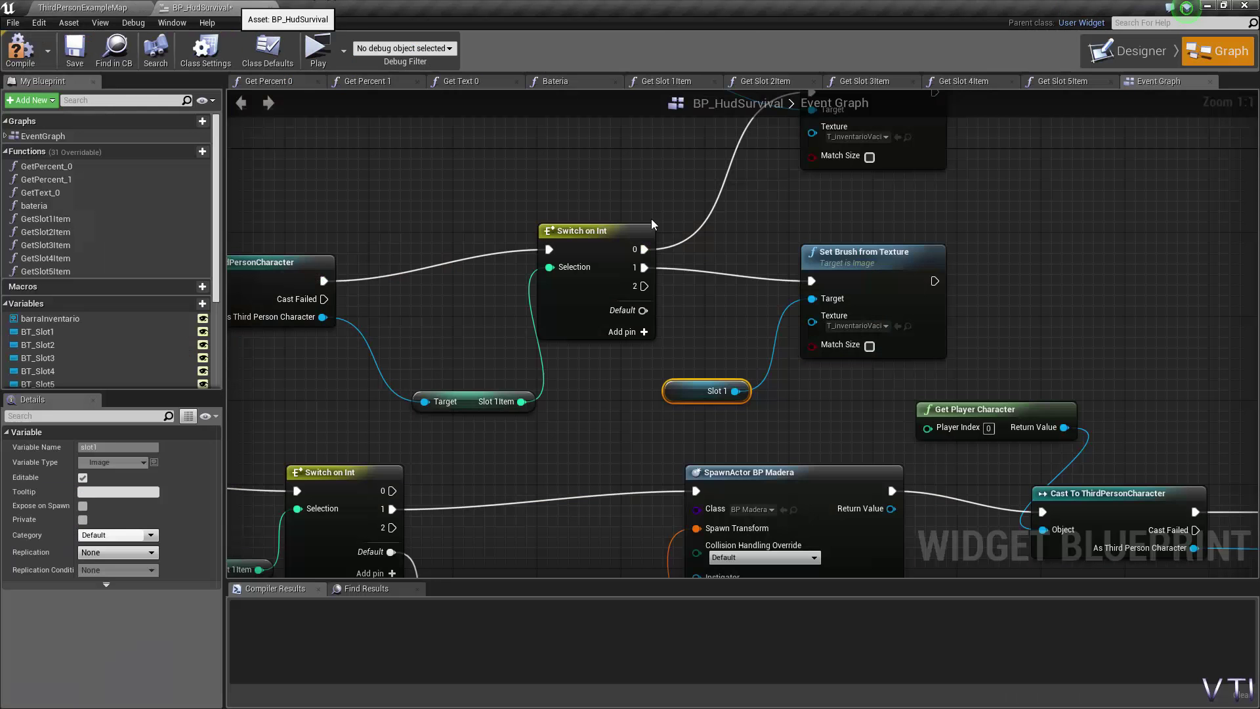
left_click(897, 325)
Compile BP_HudSurvival and return to the level editor.
mouse_move(1036, 378)
right_mouse_down()
mouse_move(1010, 372)
mouse_move(976, 425)
right_mouse_up()
right_click_drag(318, 146, 423, 185)
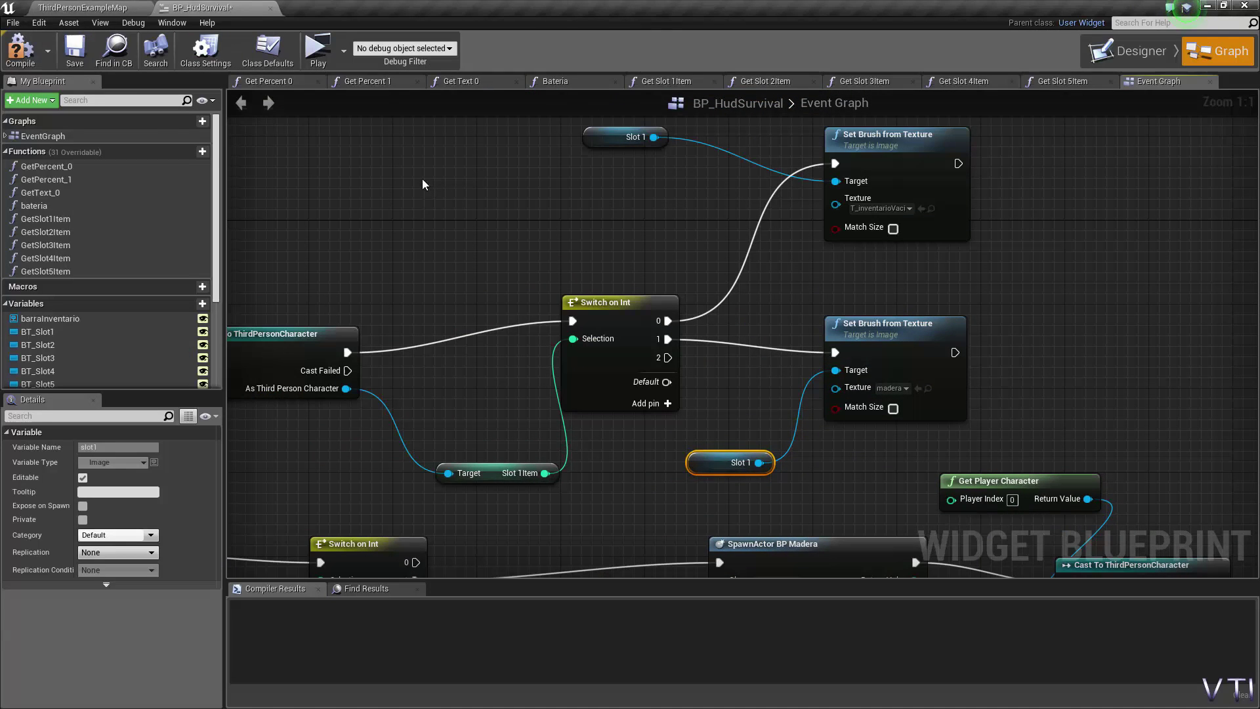
left_click(20, 50)
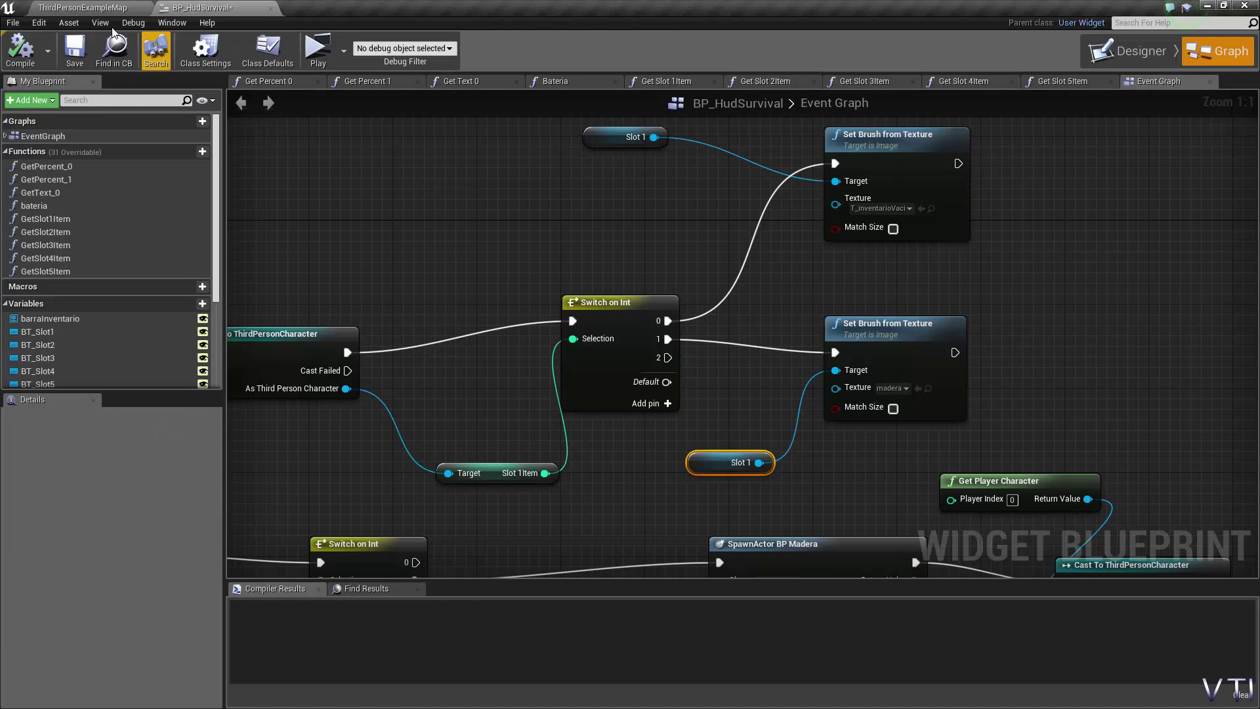
left_click(82, 7)
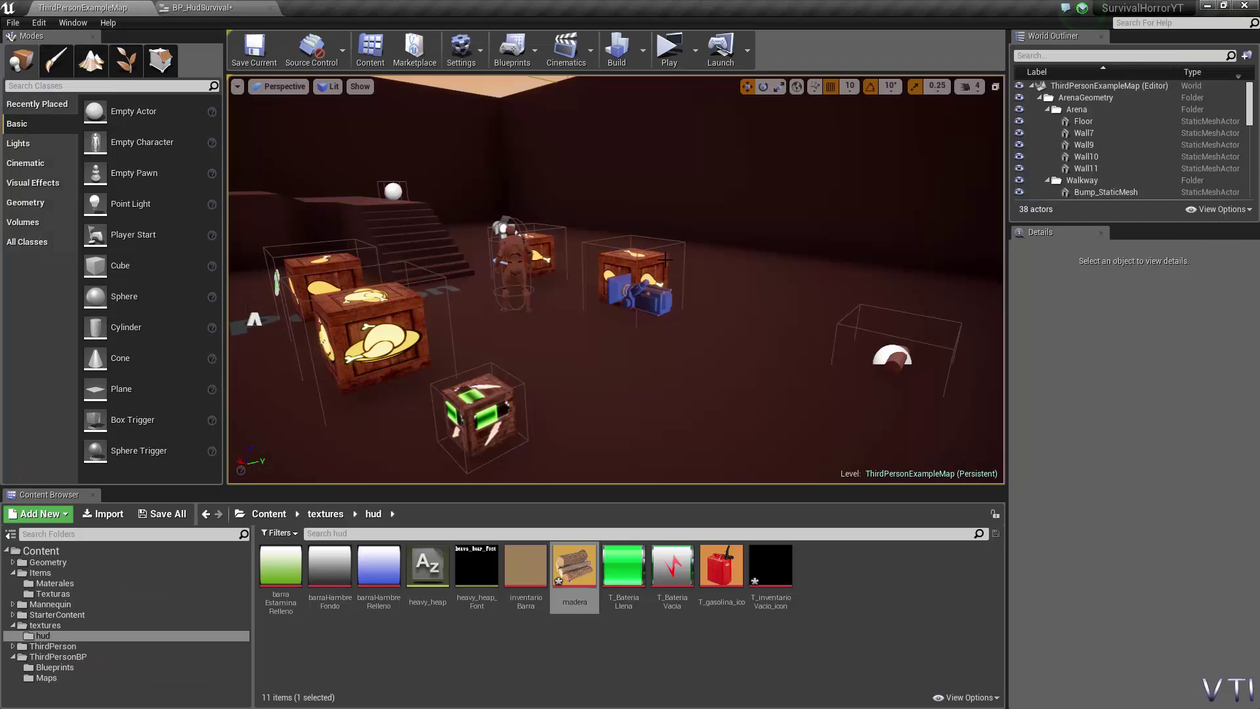
Play in editor and pick up a wood log so slot 1 shows the madera icon.
left_click(669, 51)
key("w")
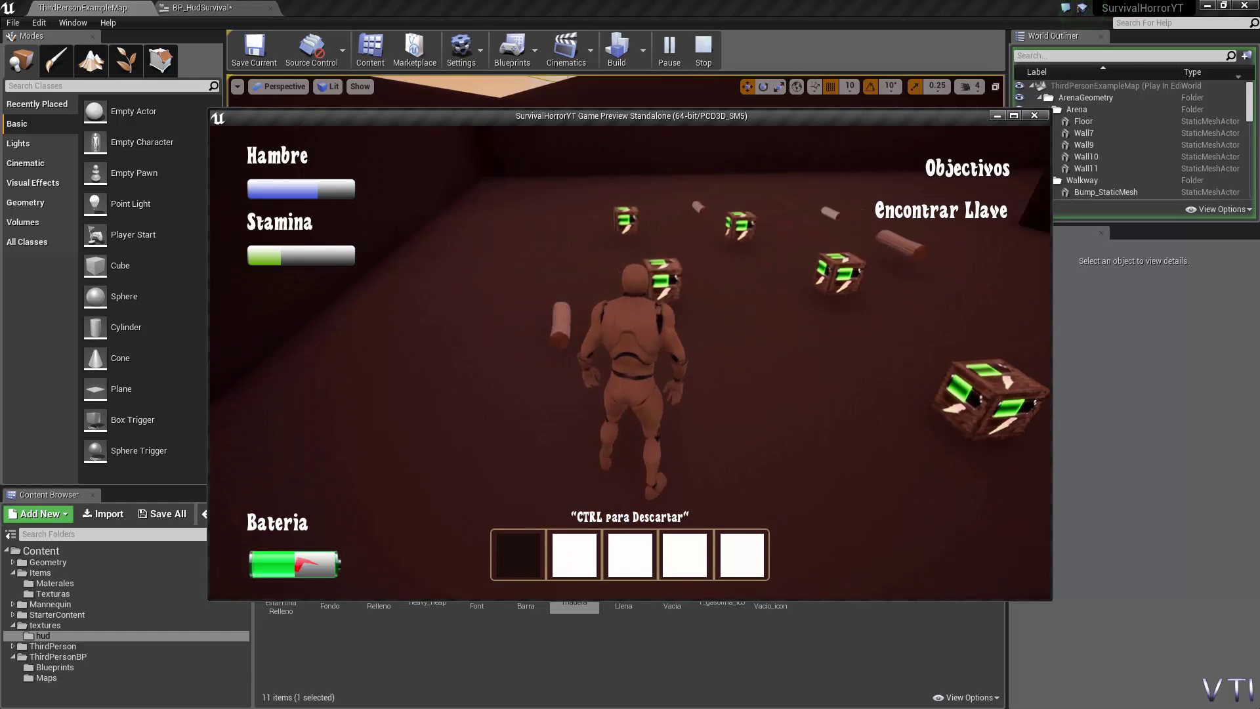
key("e")
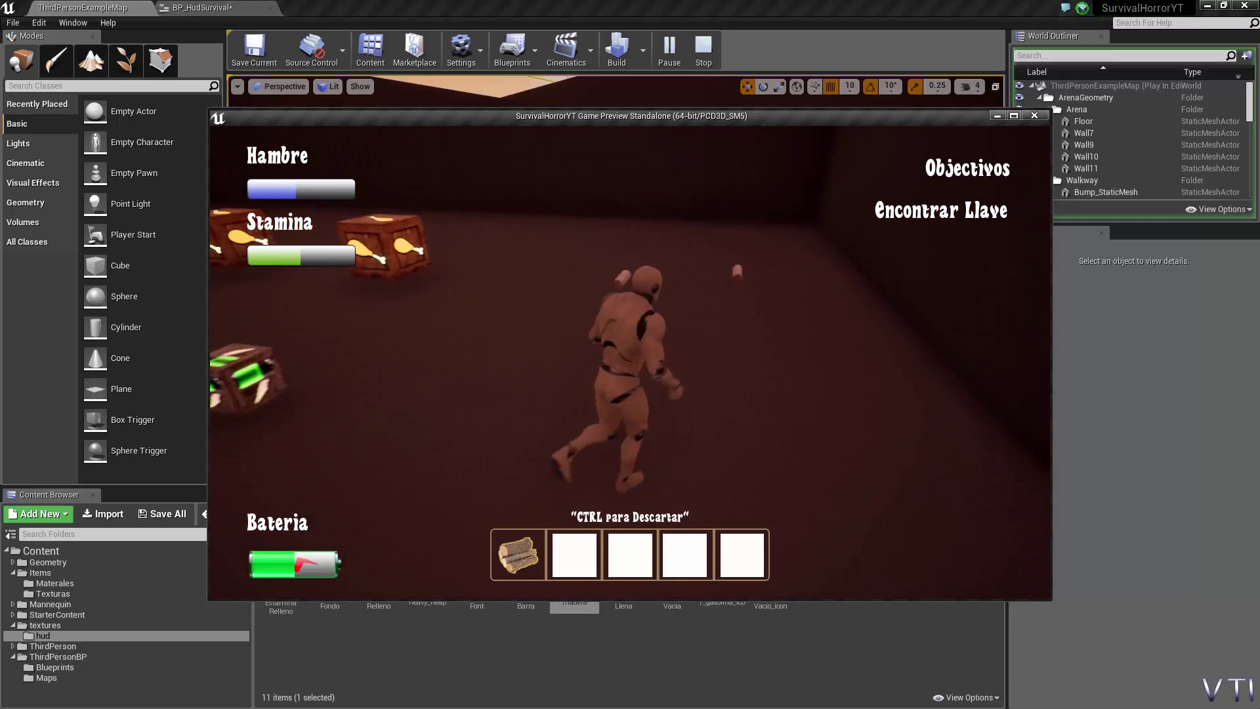
Discard the log from slot 1 using discard mode, leaving the empty icon.
key("ctrl")
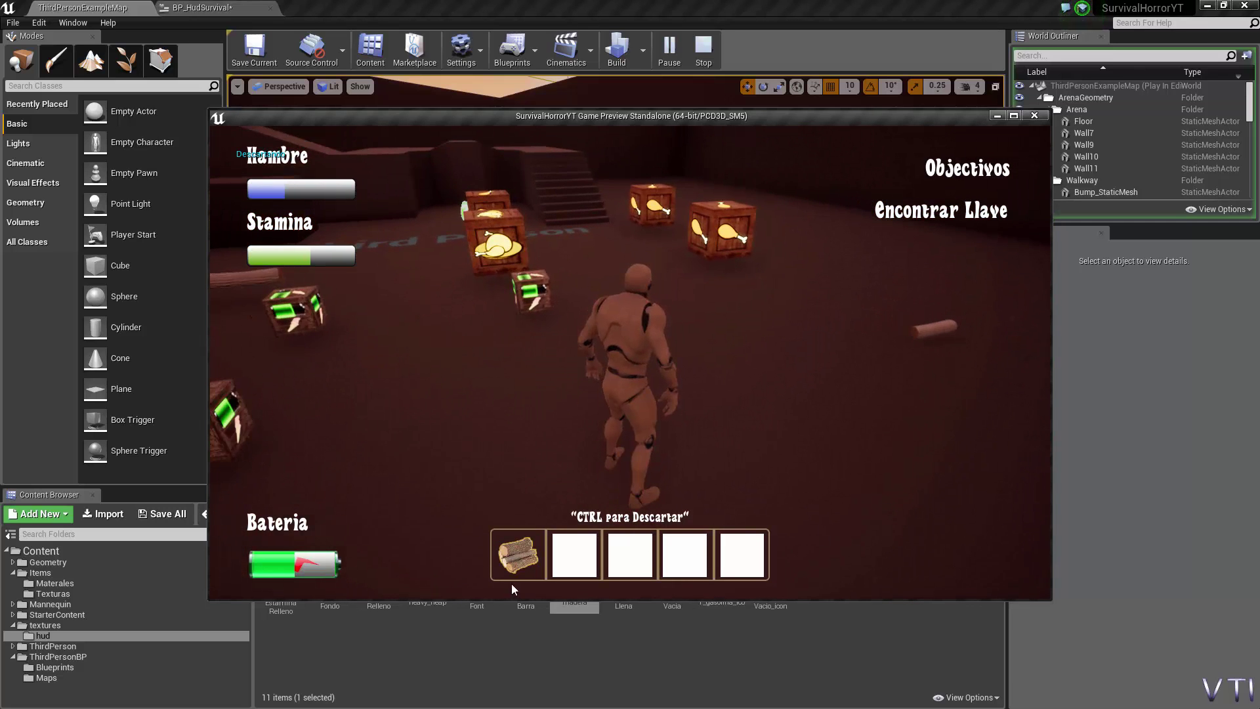
left_click(521, 554, "ctrl")
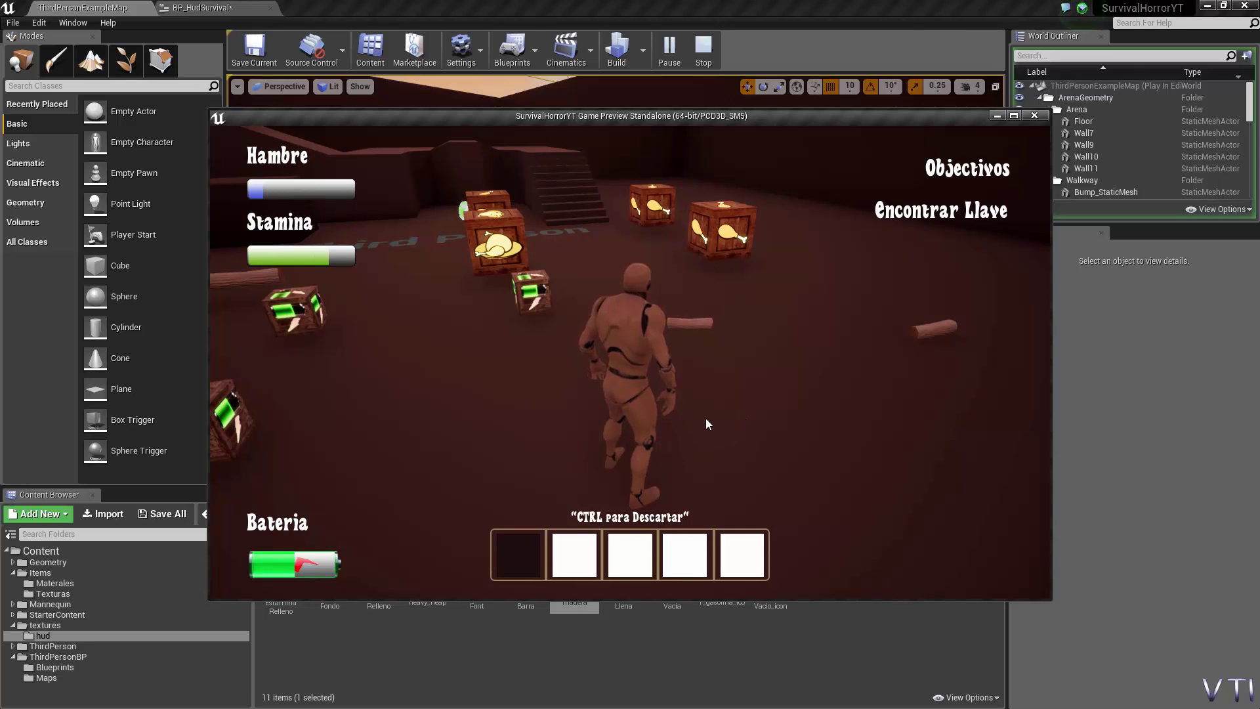
key("ctrl")
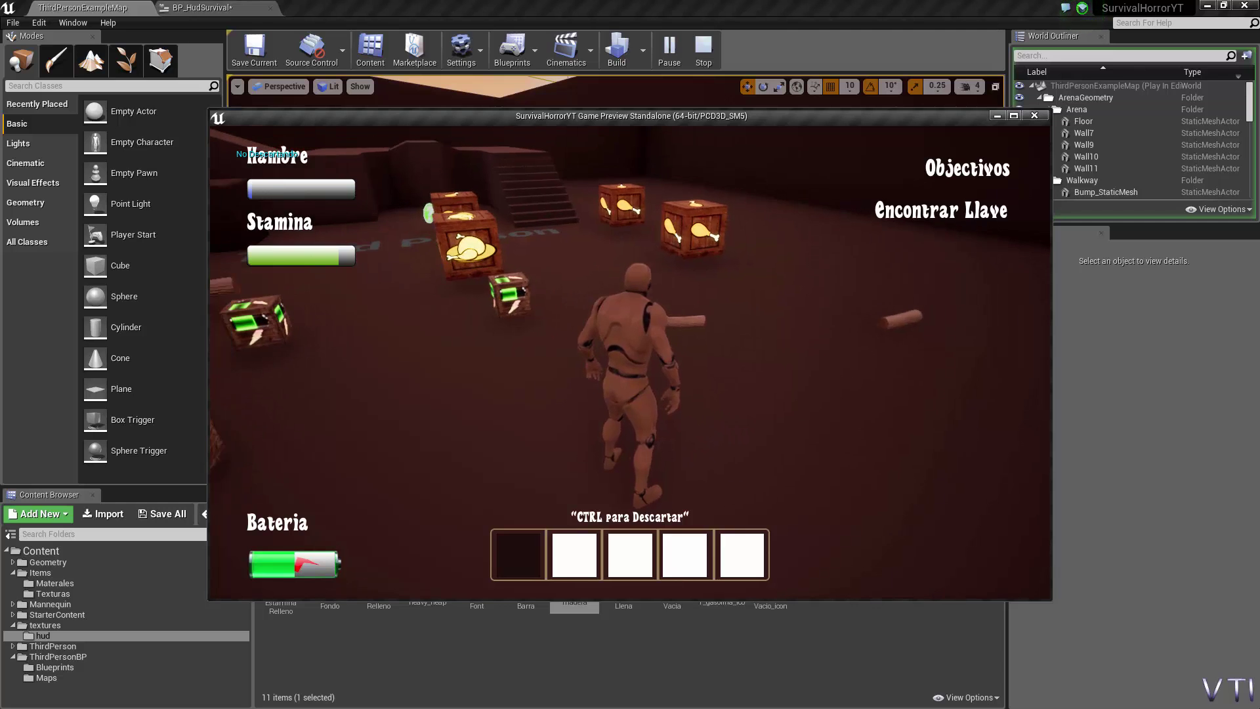